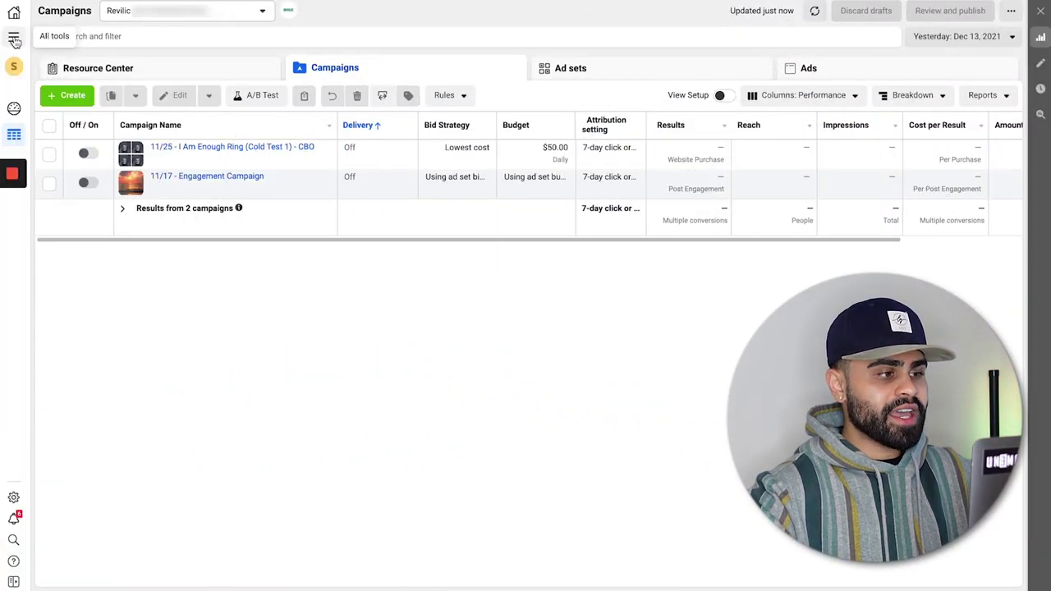
Open Events Manager and check where the pixel's name can be edited, leaving the name as it is.
left_click(14, 40)
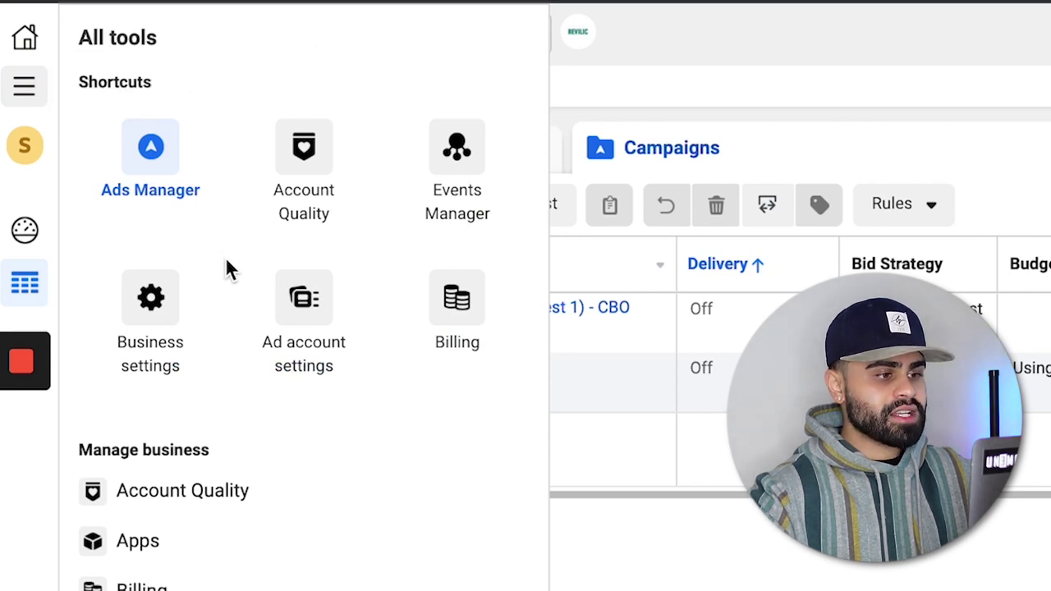
left_click(453, 185)
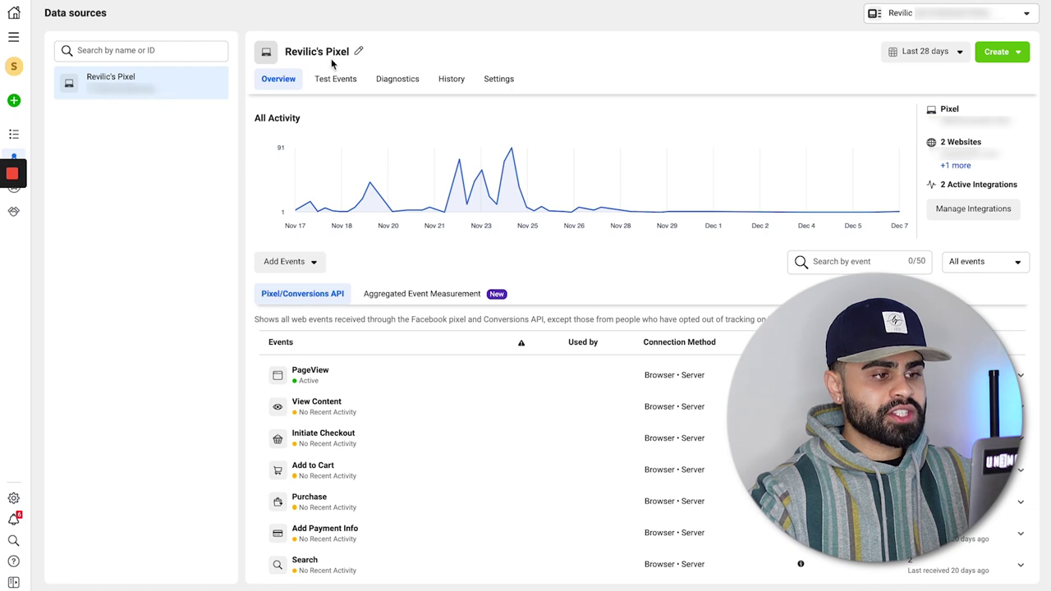
left_click(360, 53)
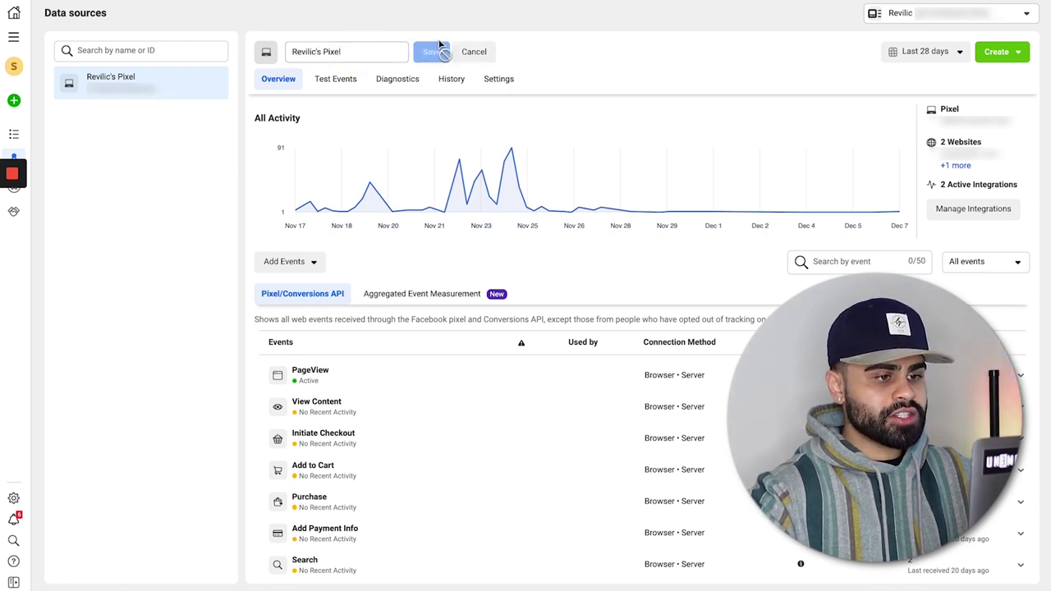
left_click(478, 55)
scroll(452, 228, "down", 1)
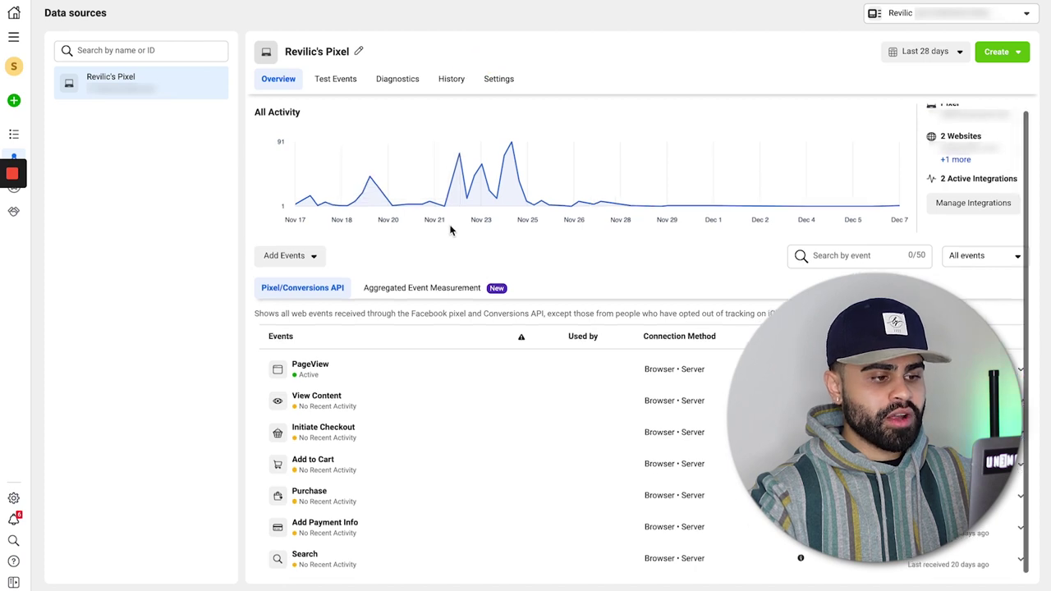
Examine the Aggregated Event Measurement setup and the event priority order configured for the primary domain, and return to the pixel overview.
left_click(445, 292)
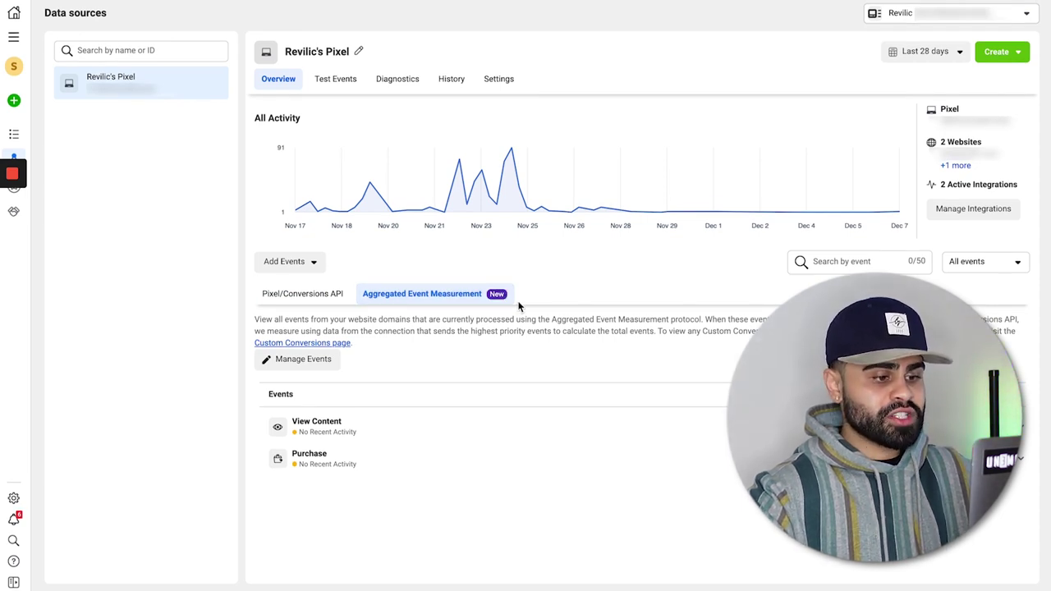
left_click(323, 366)
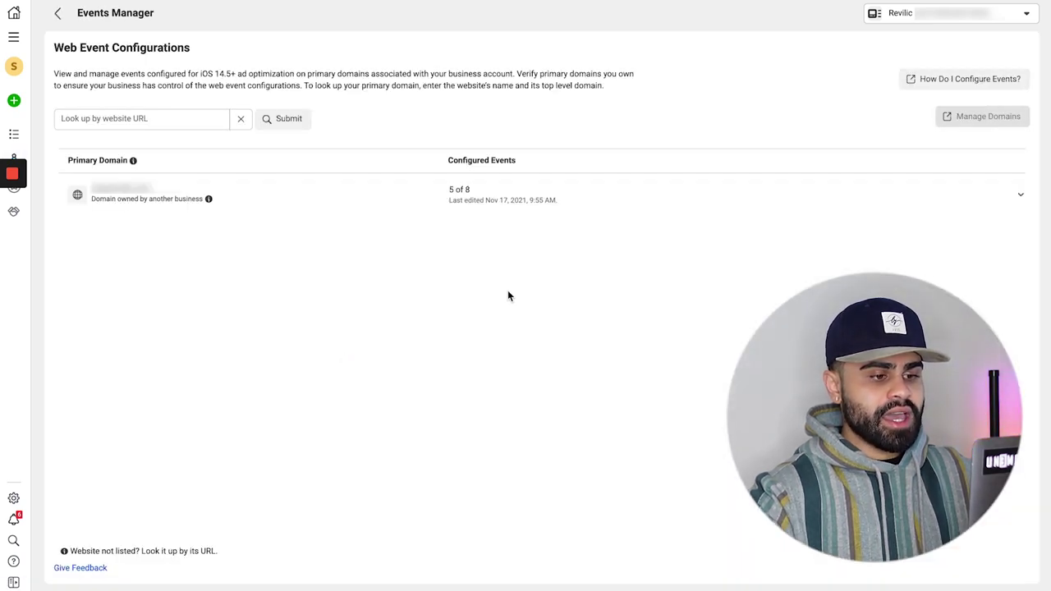
left_click(903, 206)
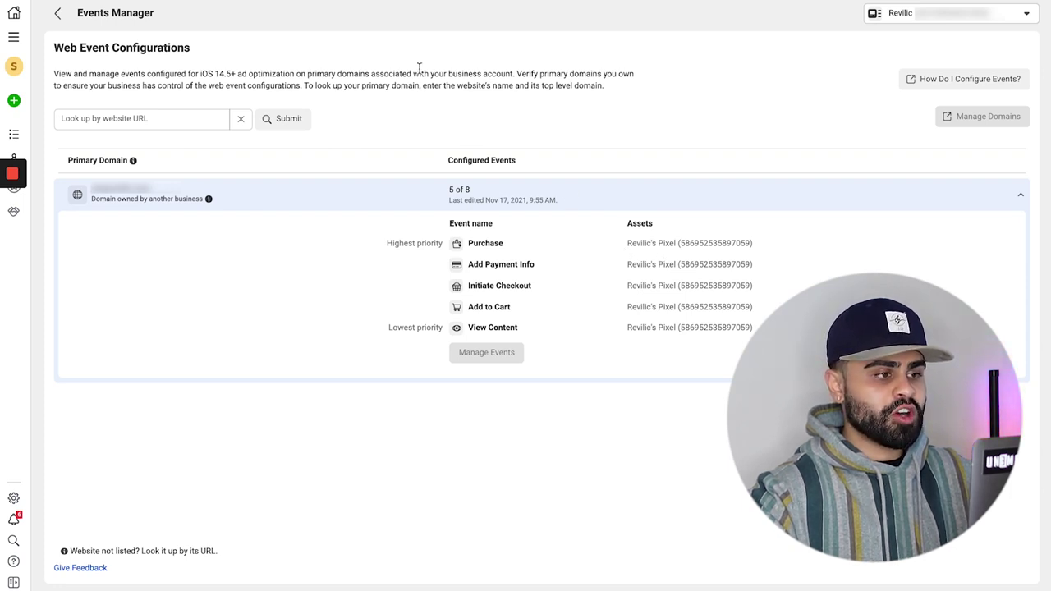
left_click(57, 13)
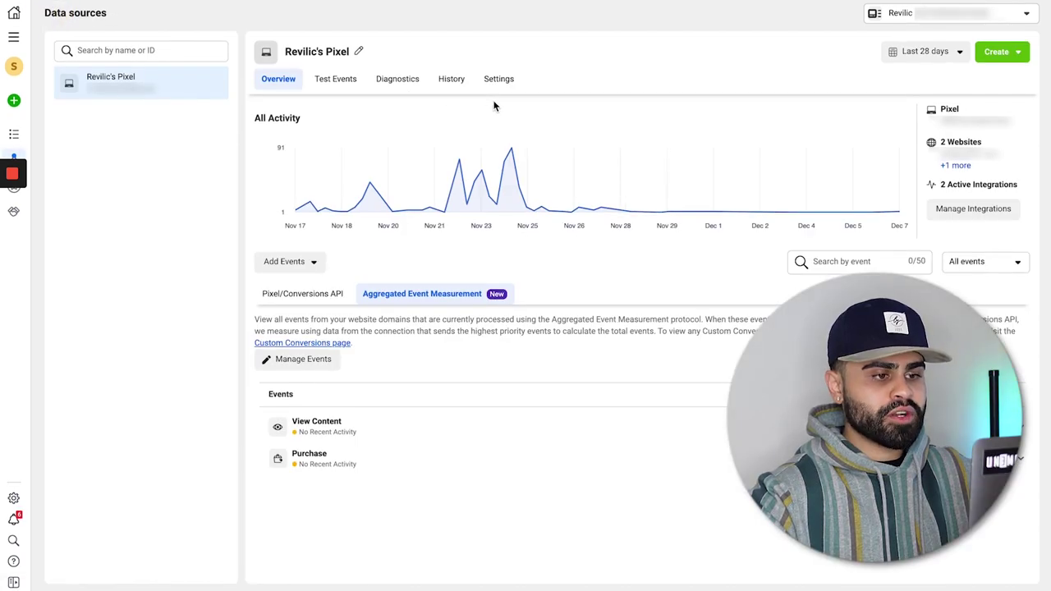
Review the pixel's settings, including the Automatic Advanced Matching customer parameters, automatic event tracking and the Conversions API options.
left_click(505, 82)
scroll(485, 271, "down", 5)
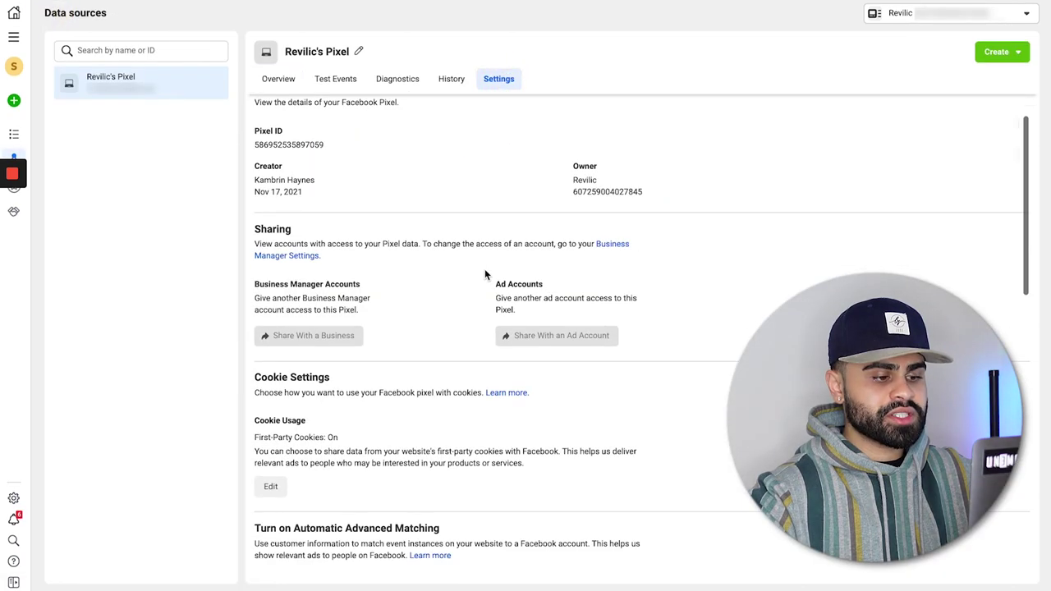
scroll(484, 273, "down", 2)
left_click_drag(263, 215, 451, 214)
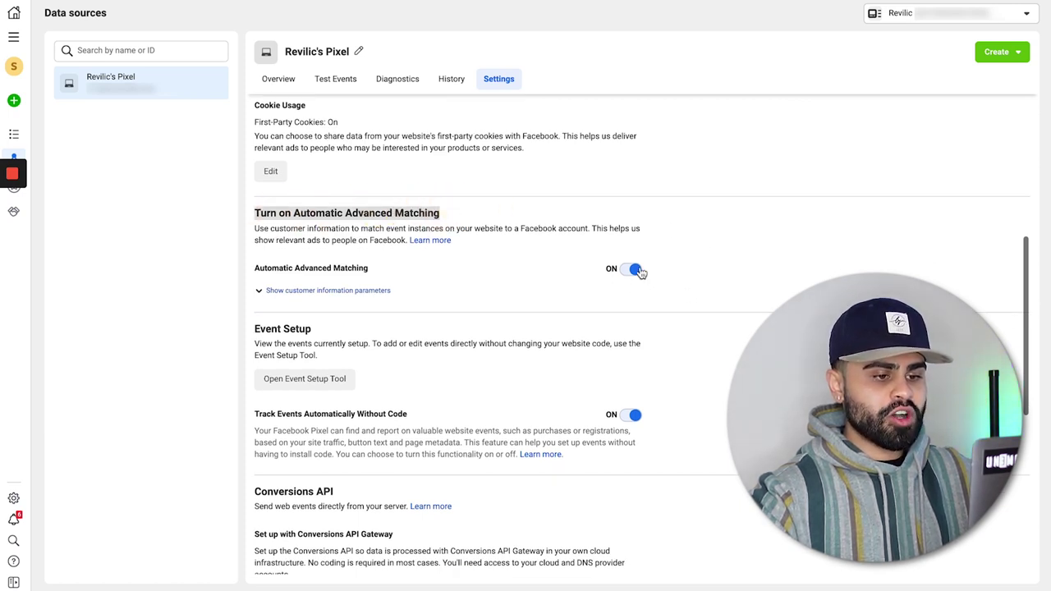
left_click(298, 291)
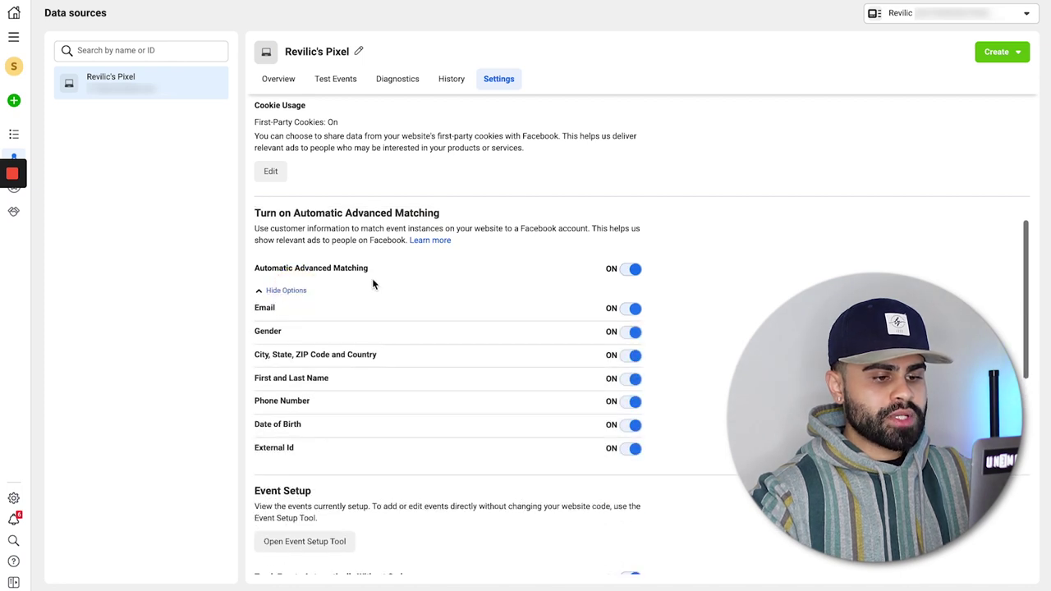
scroll(528, 281, "down", 3)
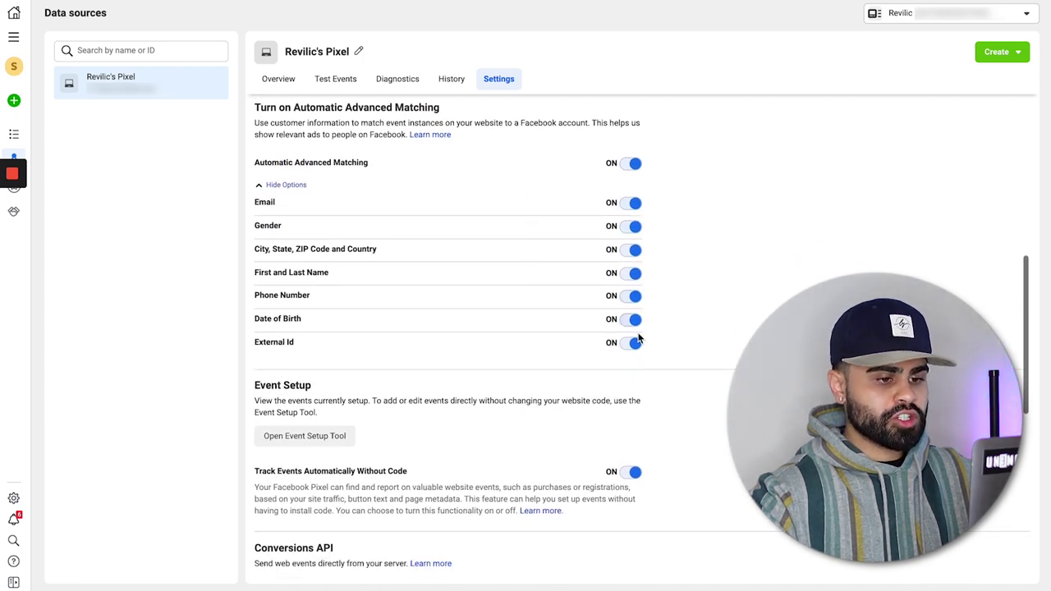
scroll(640, 372, "down", 5)
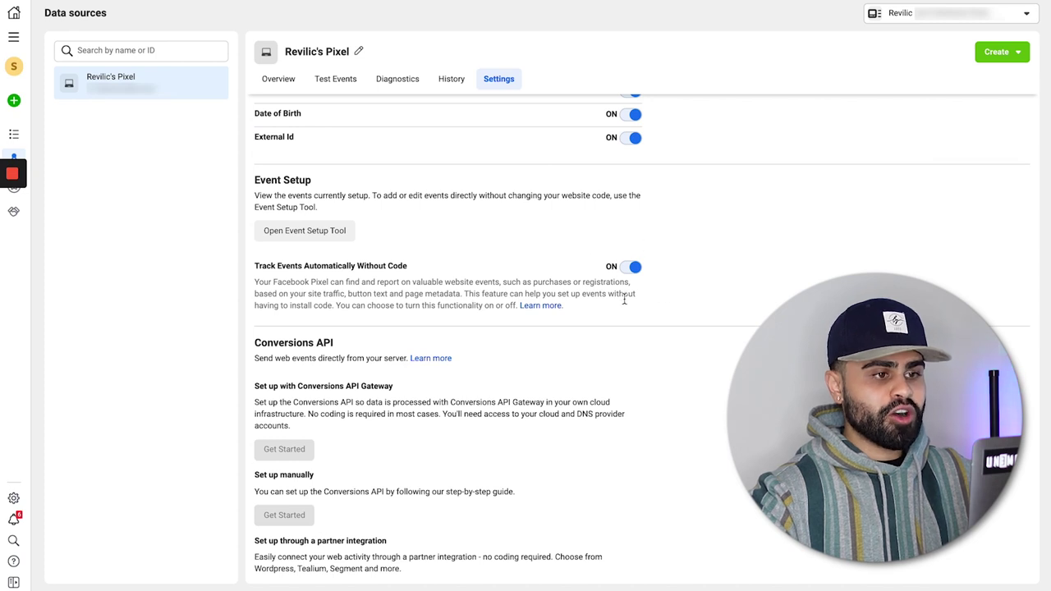
scroll(624, 299, "down", 6)
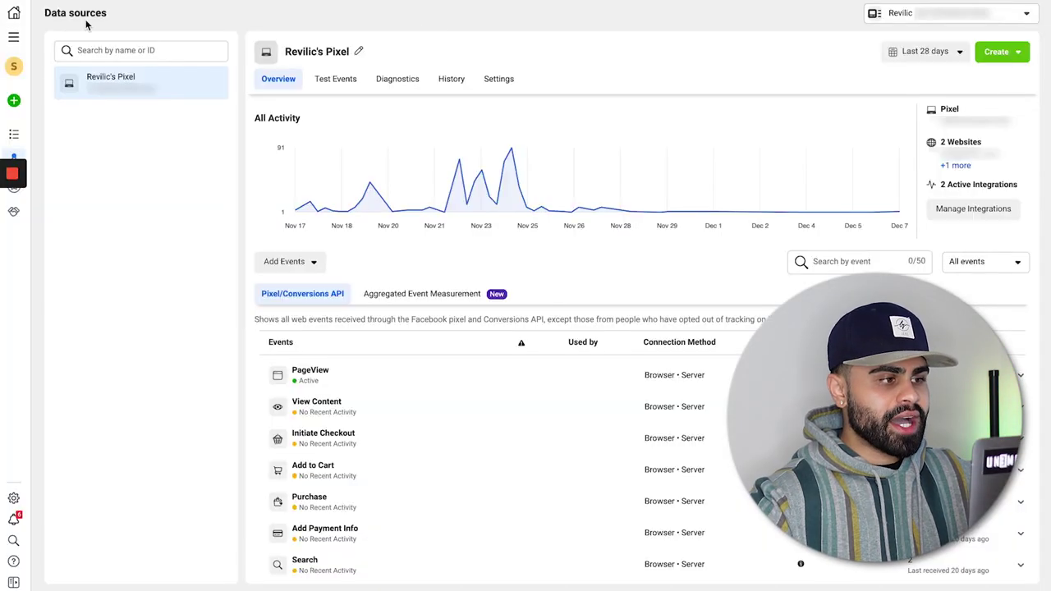
Return to Ads Manager and start a new campaign with the Conversions objective.
left_click(15, 38)
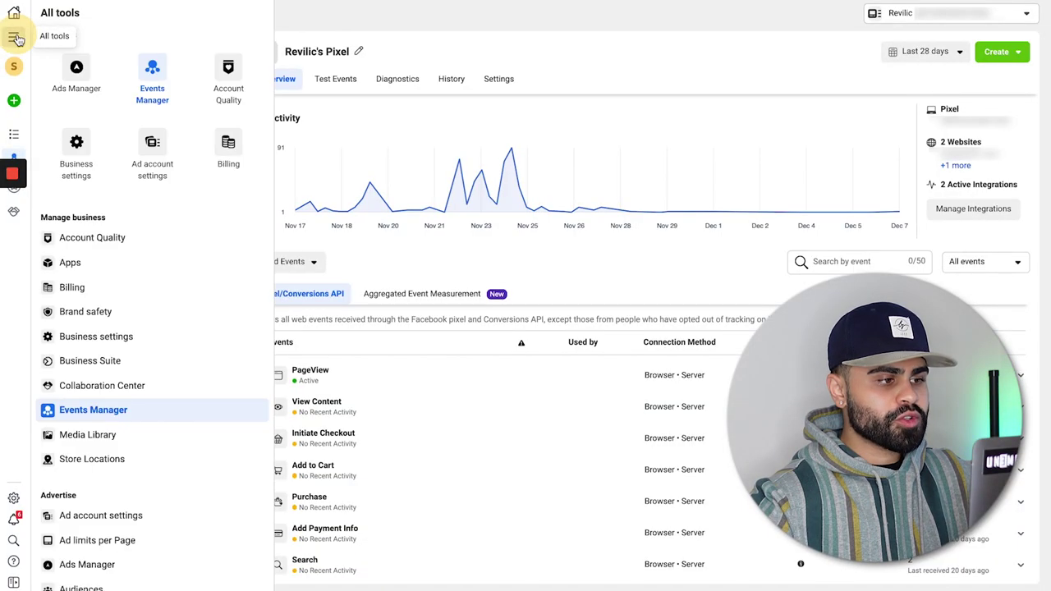
left_click(80, 71)
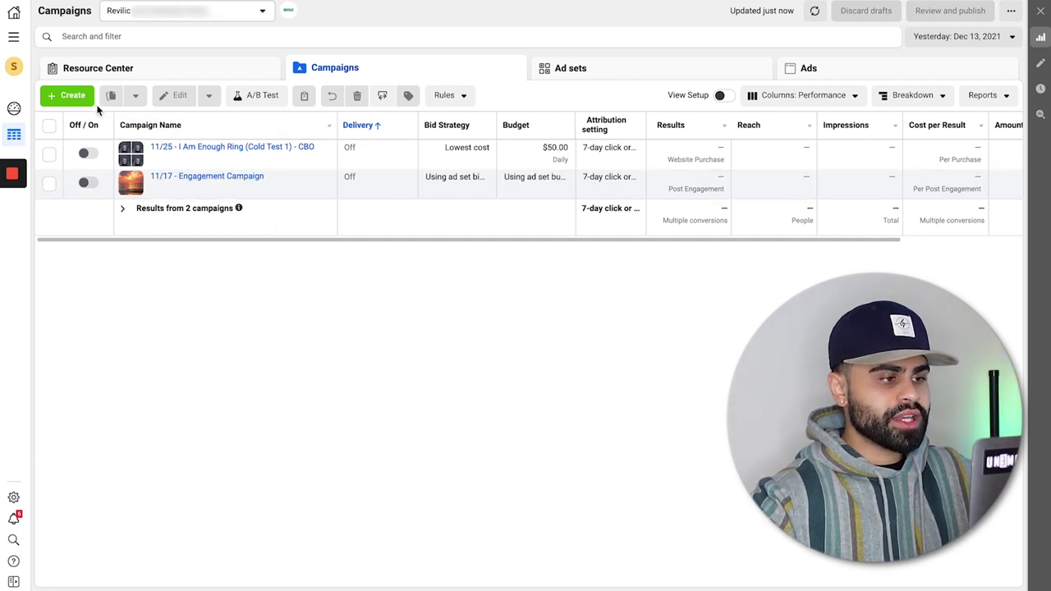
left_click(74, 97)
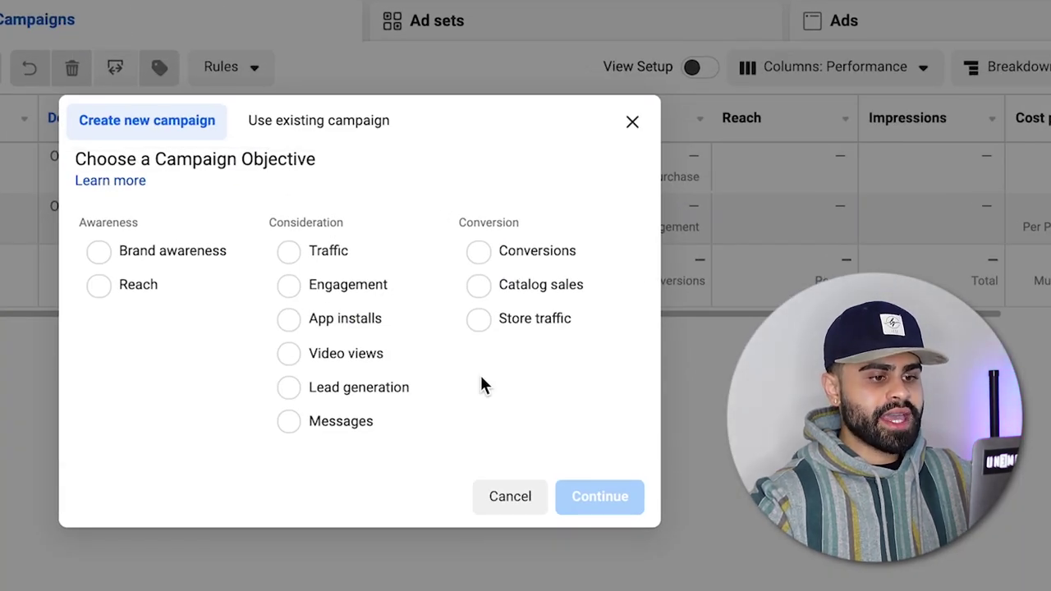
left_click(484, 254)
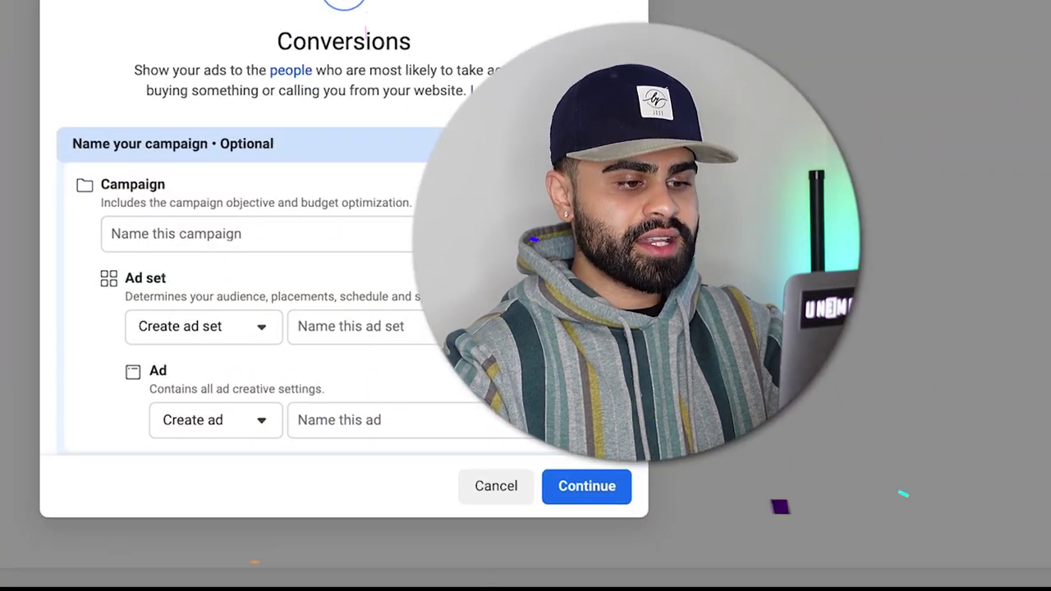
Name the campaign "12/15 - Product XYZ (Cold Test 1) - CBO" and continue to its settings.
left_click(469, 237)
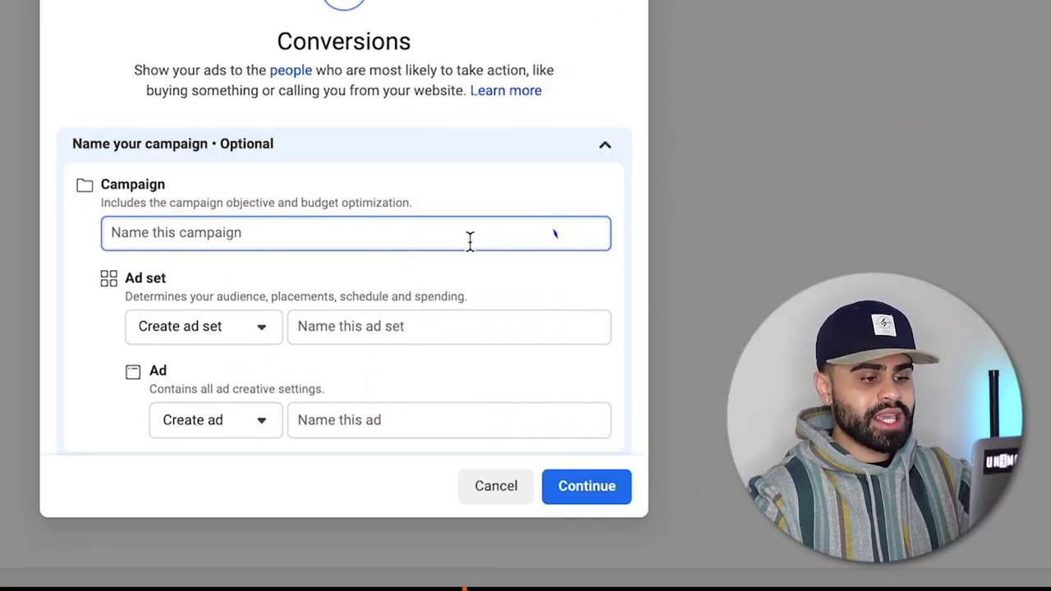
type("12")
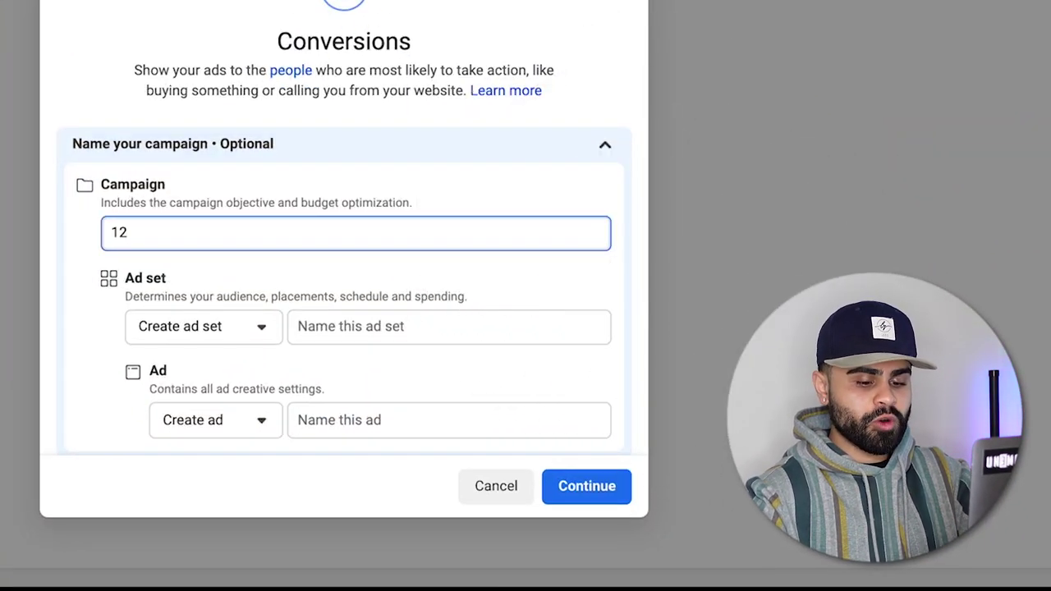
type("/15 -")
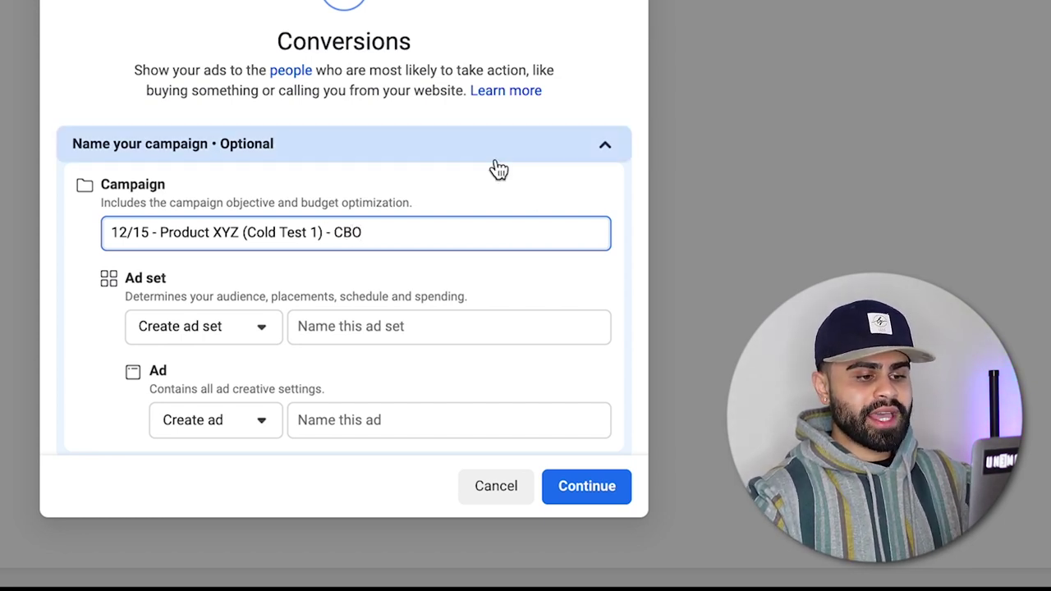
scroll(495, 169, "down", 1)
left_click(583, 488)
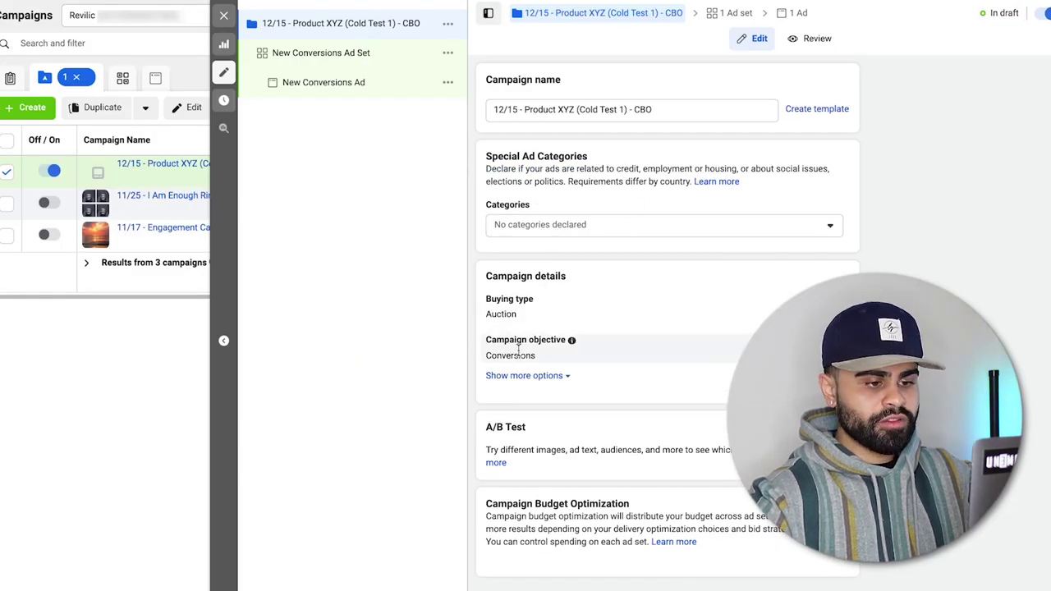
Expand the additional campaign details and turn on Campaign Budget Optimization.
left_click(555, 382)
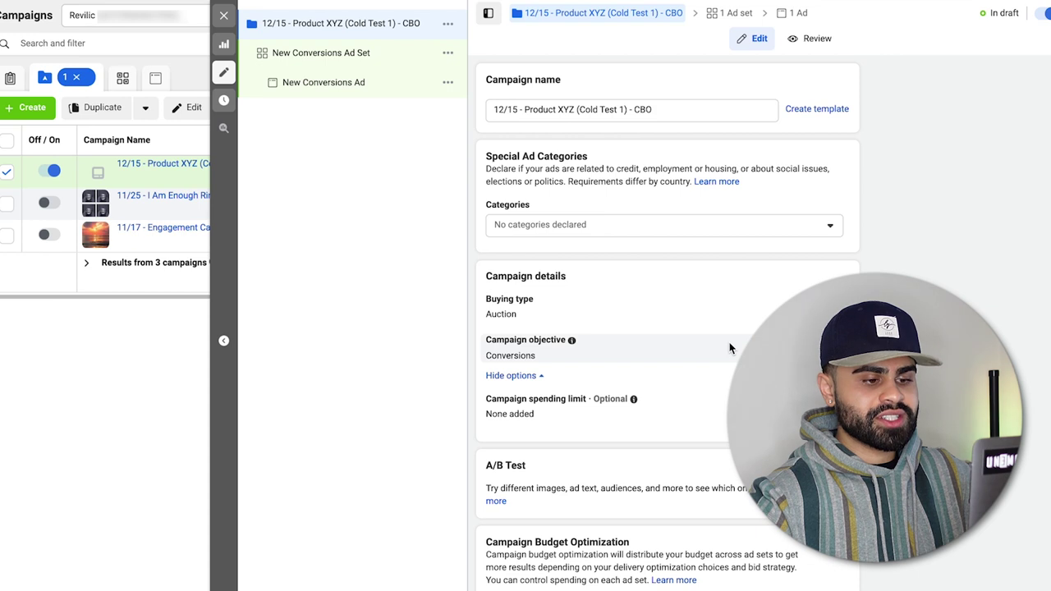
scroll(729, 348, "down", 1)
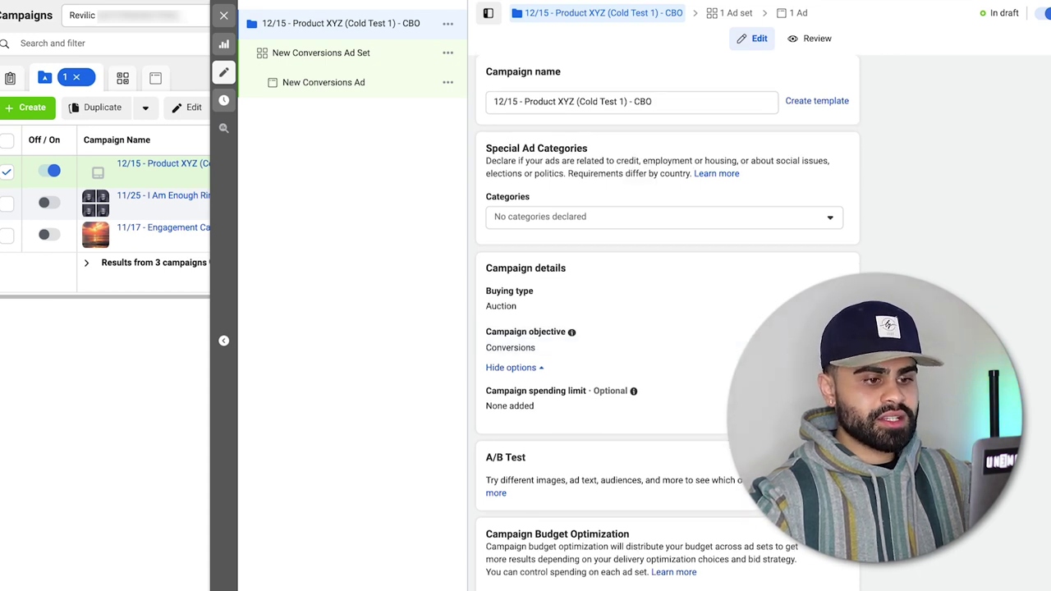
left_click(639, 101)
double_click(643, 101)
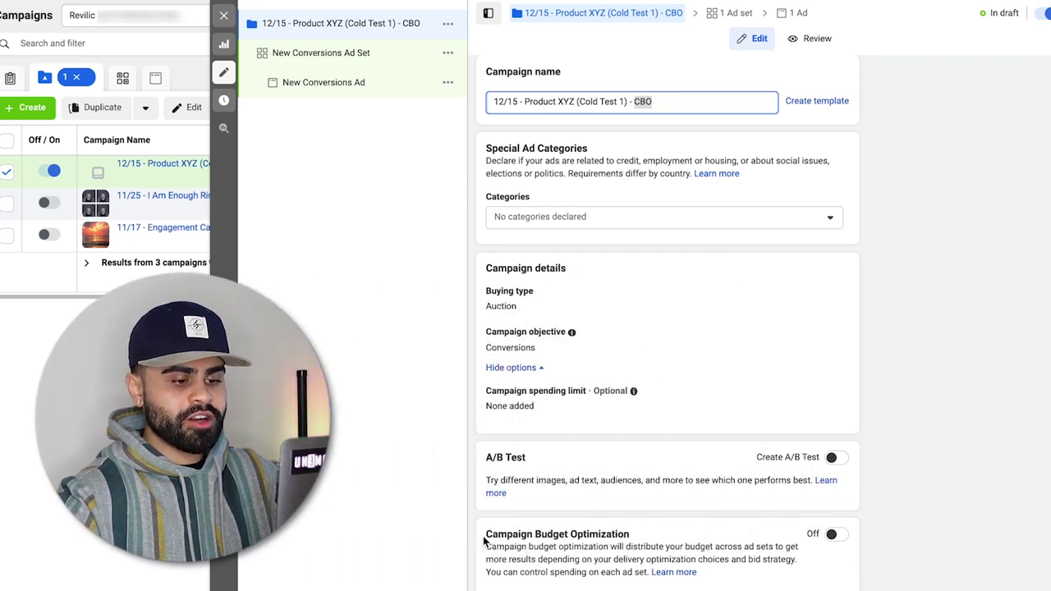
left_click(834, 535)
Set the campaign's daily budget to 20 USD.
scroll(739, 534, "down", 2)
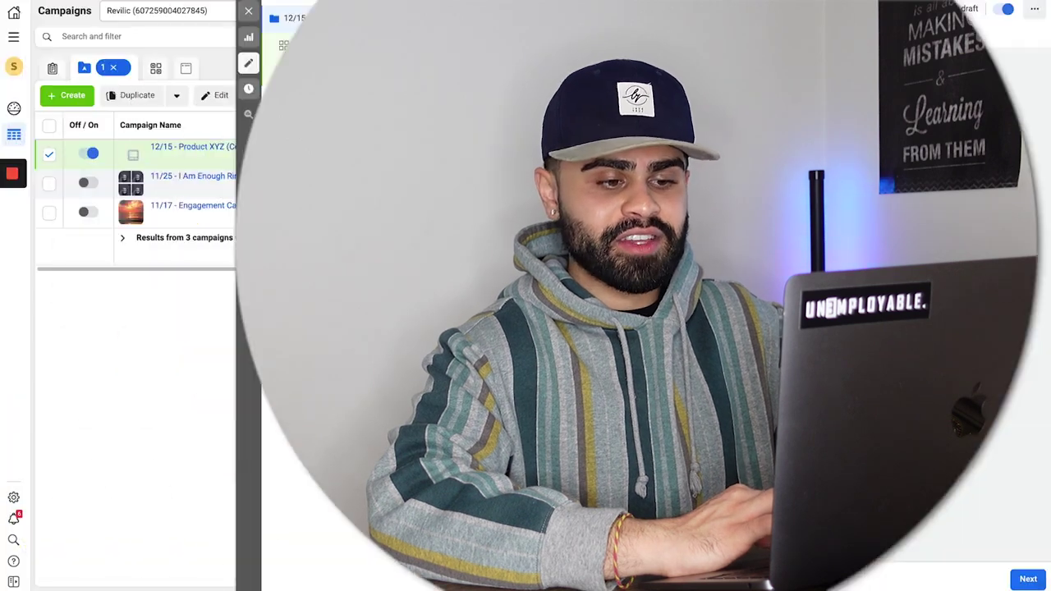
left_click_drag(699, 446, 649, 445)
key("BackSpace")
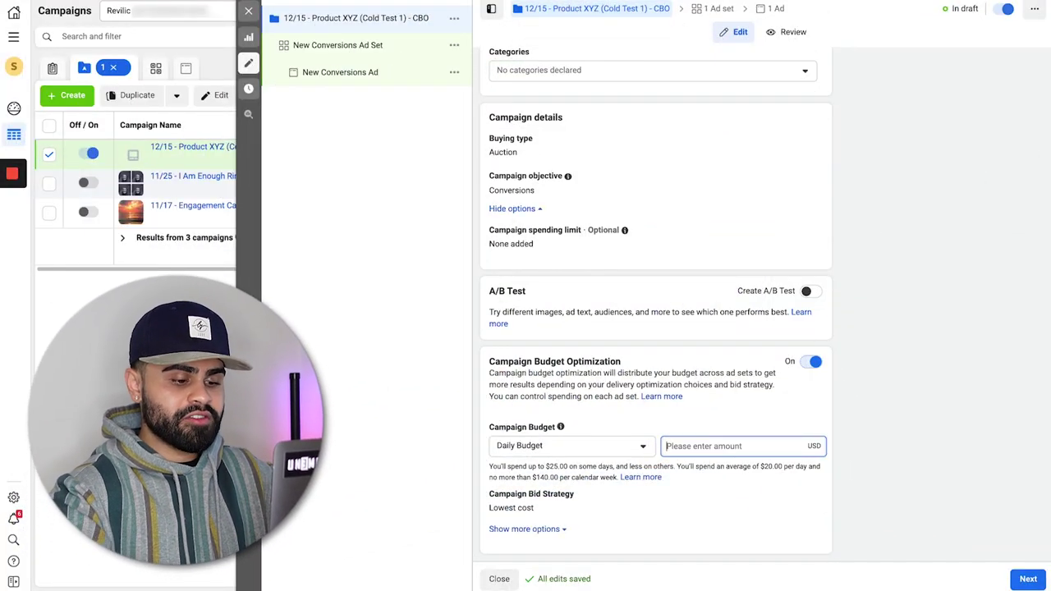
type("20.")
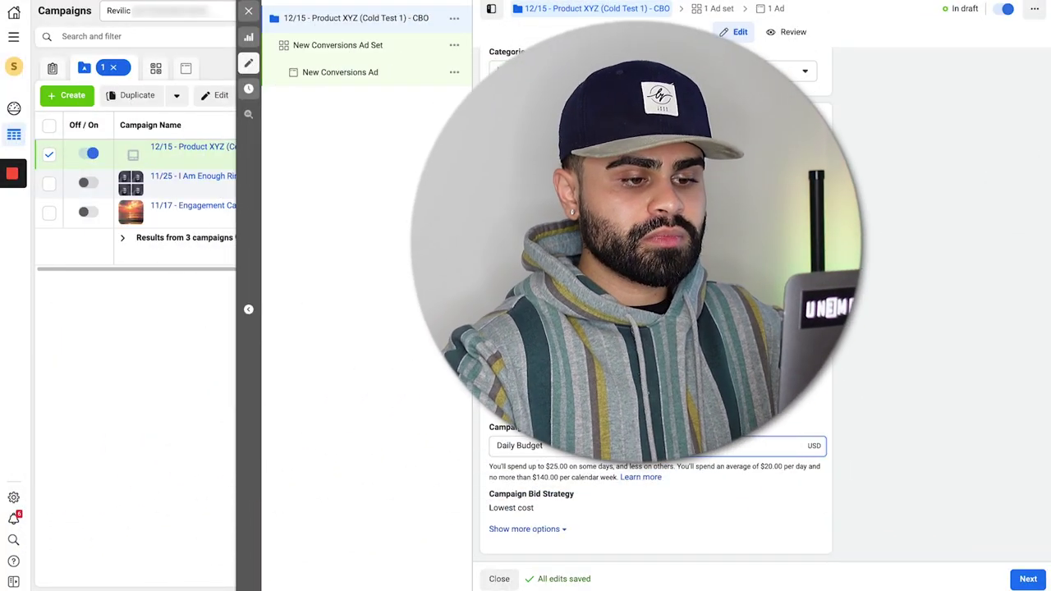
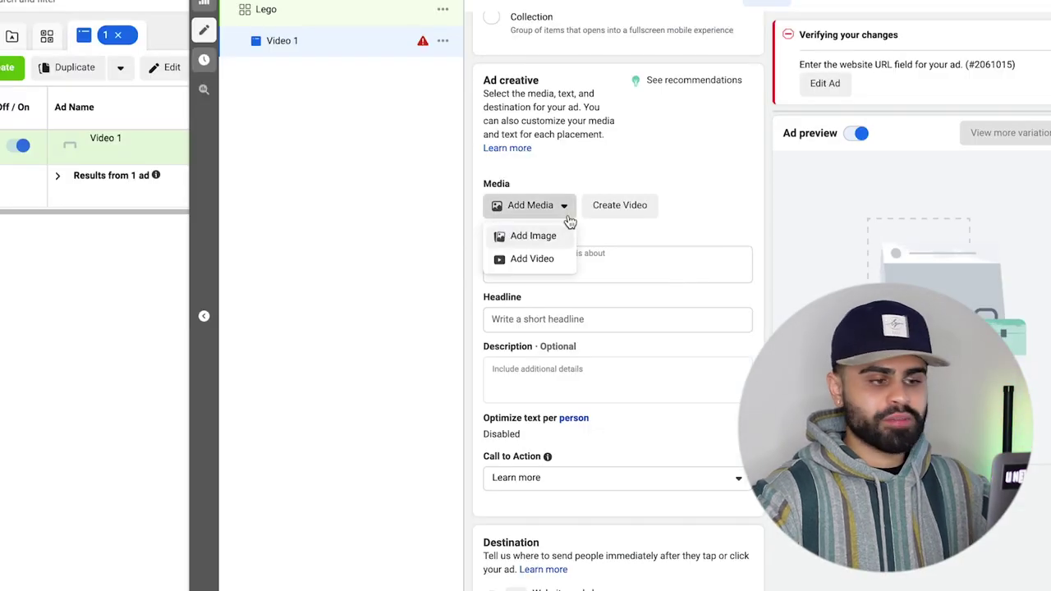
Add a video to the Video 1 ad and set its headline to "🎖️Rated #1 Toy Of 2022".
left_click(532, 259)
left_click(320, 89)
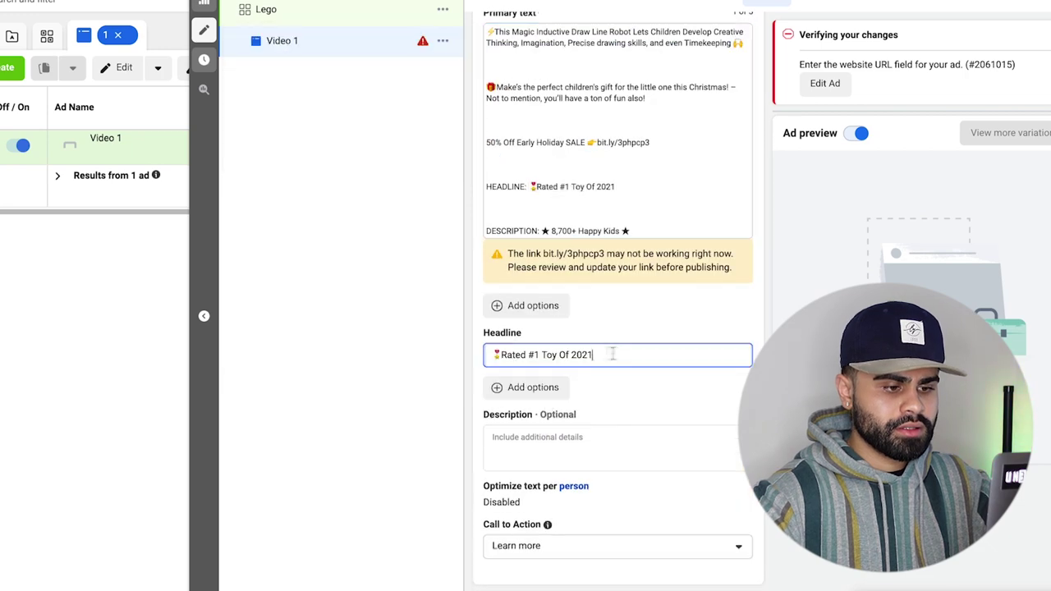
key("BackSpace")
type("2")
Copy "★ 8,700+ Happy Kids ★" from the primary text into the ad's description.
left_click_drag(629, 231, 543, 230)
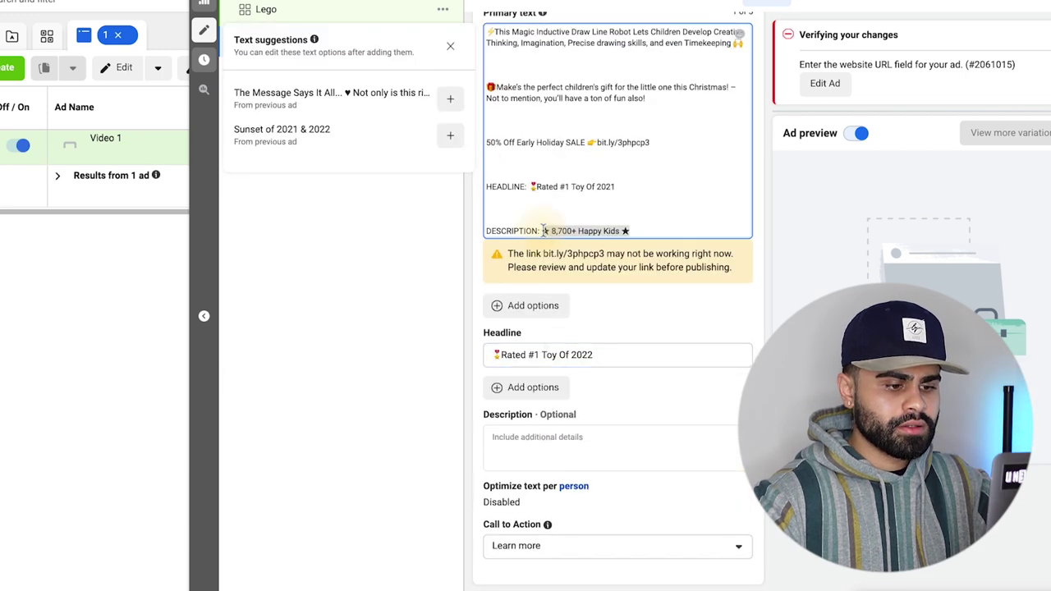
key("super+c")
left_click(533, 436)
key("super+v")
Remove the headline and description lines from the primary text and shorten its offer wording to "50% Off SALE".
mouse_move(629, 230)
left_mouse_down()
mouse_move(486, 164)
mouse_move(585, 142)
left_mouse_up()
key("BackSpace")
type("A")
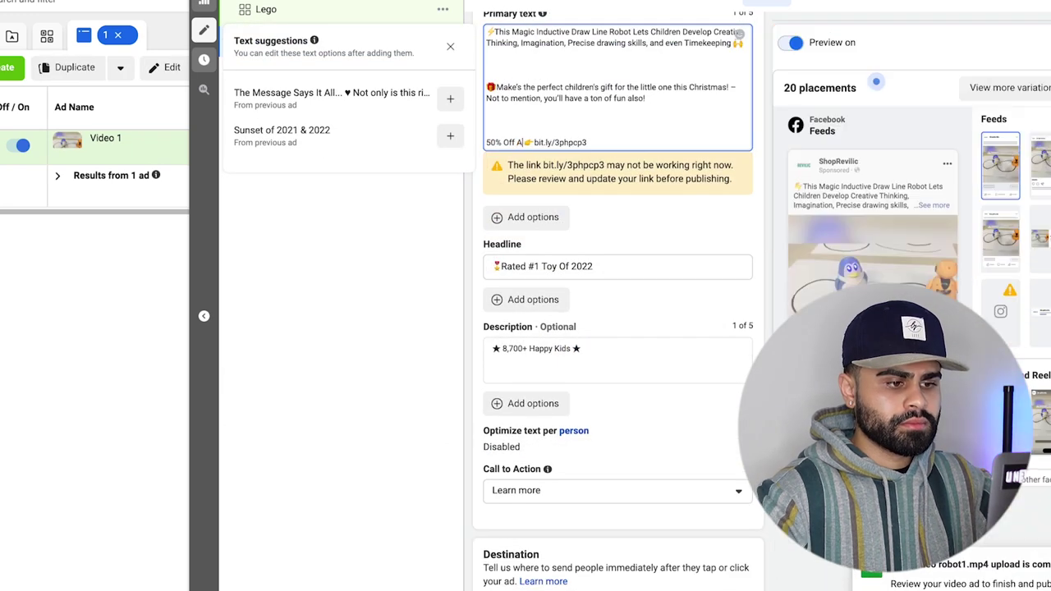
Set the ad's call to action to "Shop now".
scroll(564, 355, "down", 3)
left_click(565, 283)
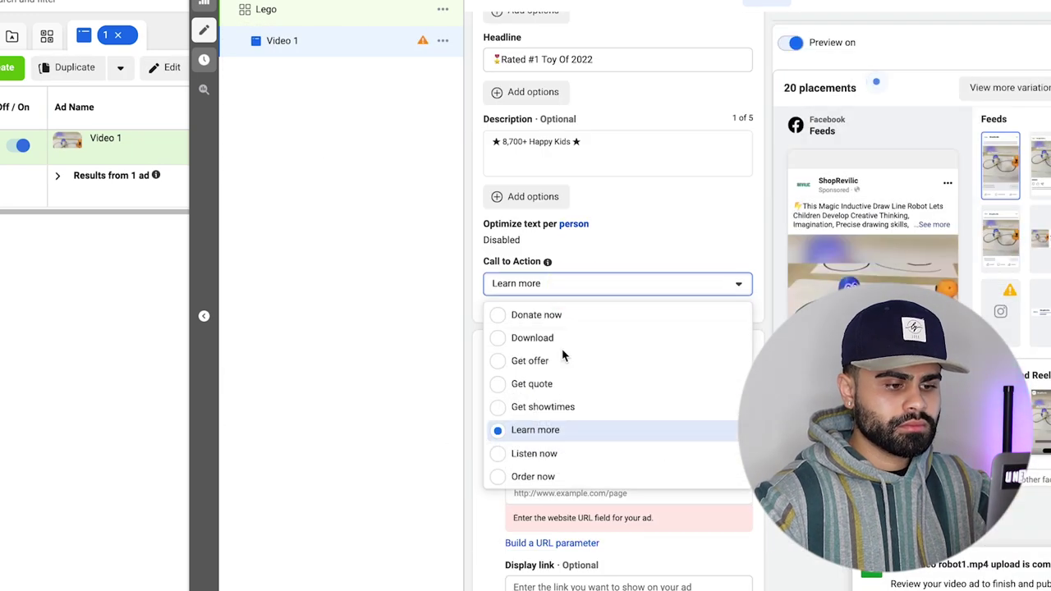
scroll(563, 355, "down", 2)
left_click(566, 357)
Shorten the bit.ly link with the ShortURL site and replace the link in the primary text with shorturl.at/atzF4.
scroll(656, 252, "down", 5)
scroll(665, 238, "up", 10)
scroll(668, 236, "down", 1)
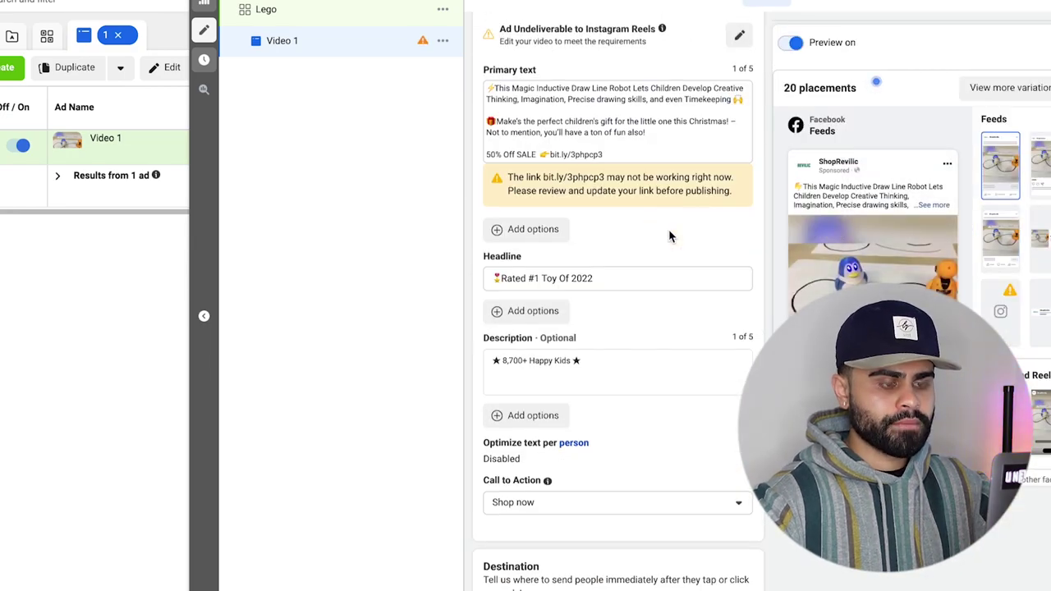
scroll(668, 237, "up", 1)
left_click_drag(550, 219, 605, 219)
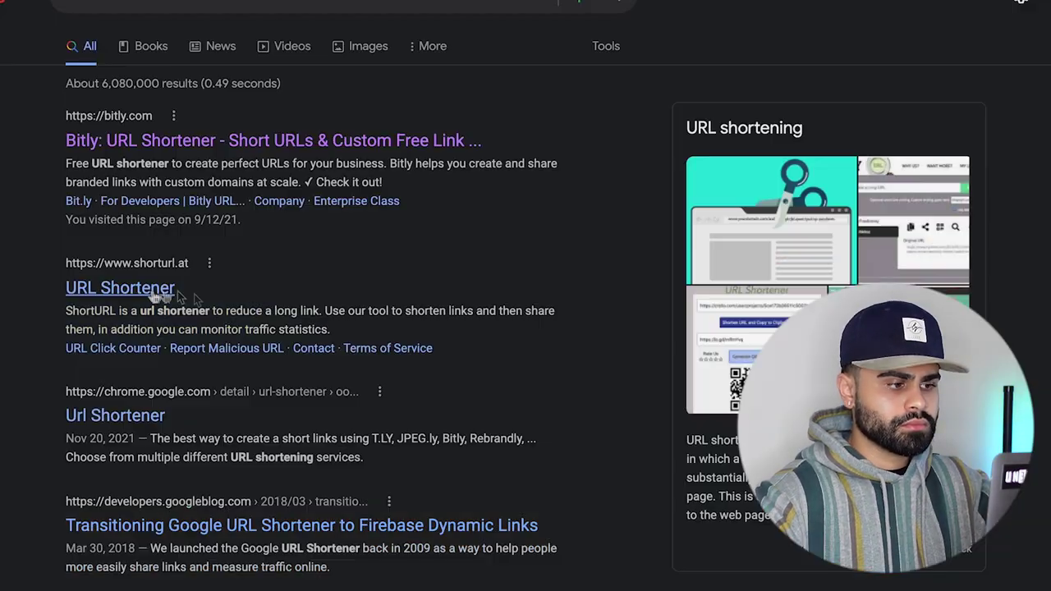
left_click(94, 288)
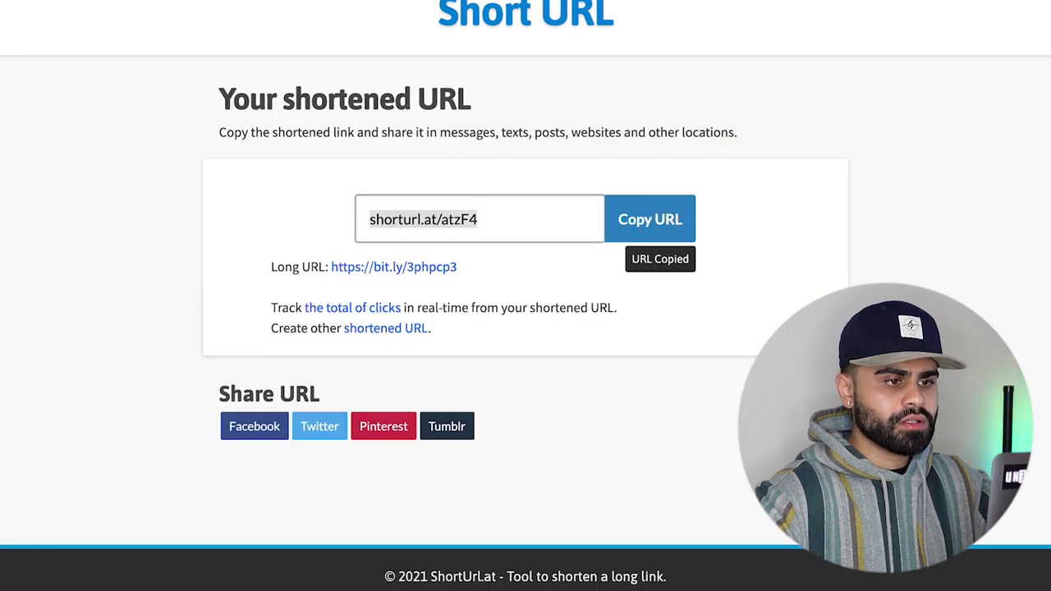
key("ctrl+v")
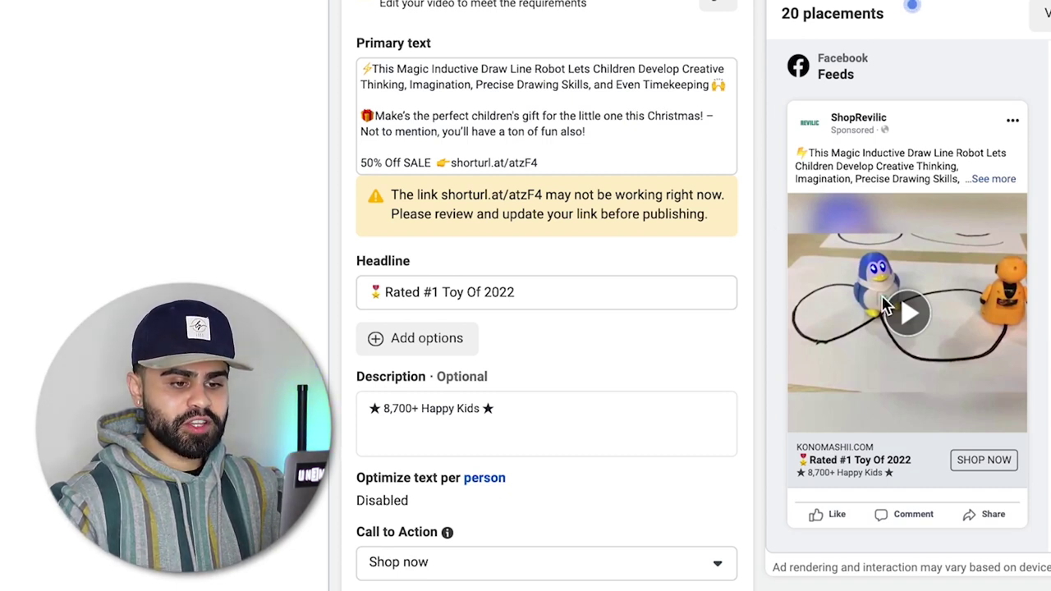
Play the Video 1 ad in the Facebook Feeds preview with its sound muted, and pause it.
left_click(904, 316)
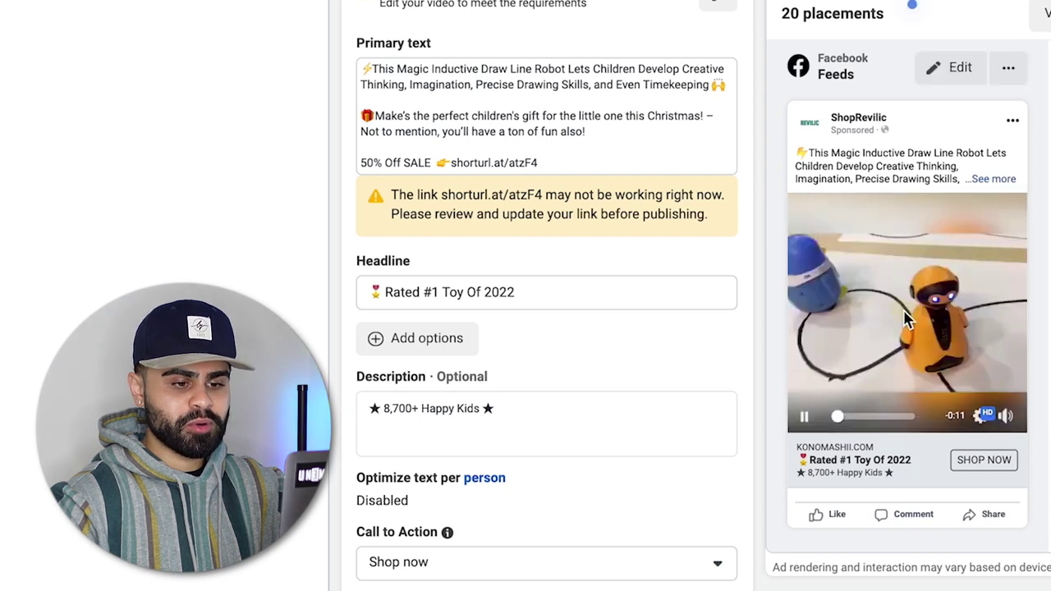
left_click(1005, 417)
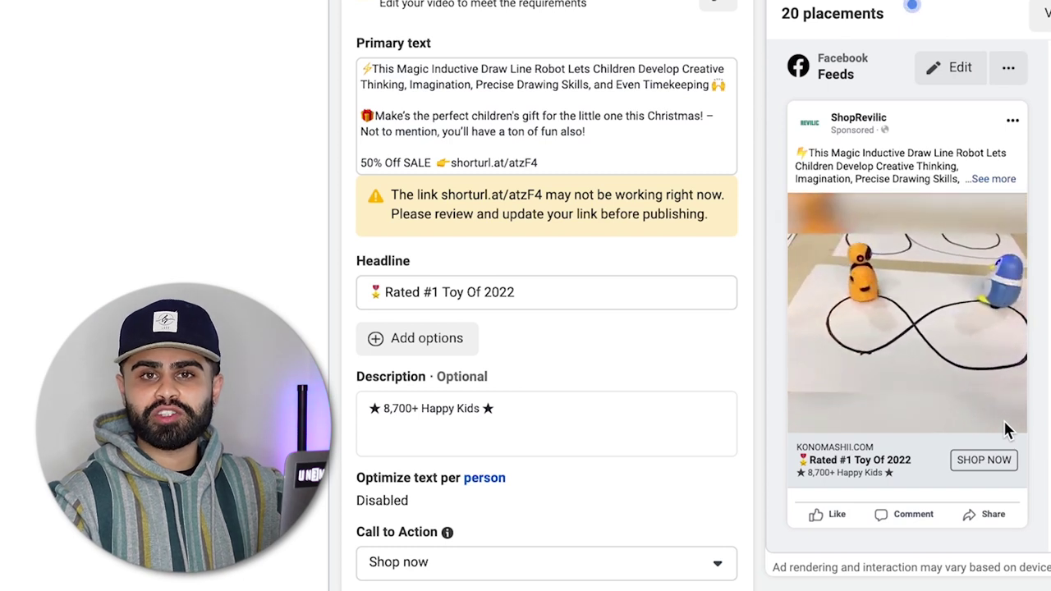
mouse_move(1006, 422)
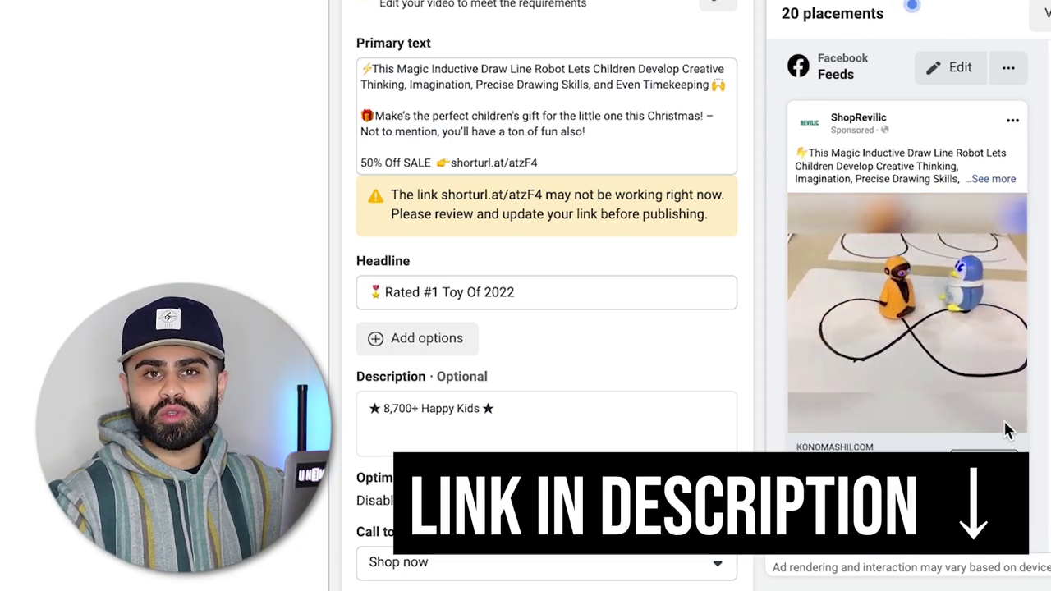
mouse_move(1005, 425)
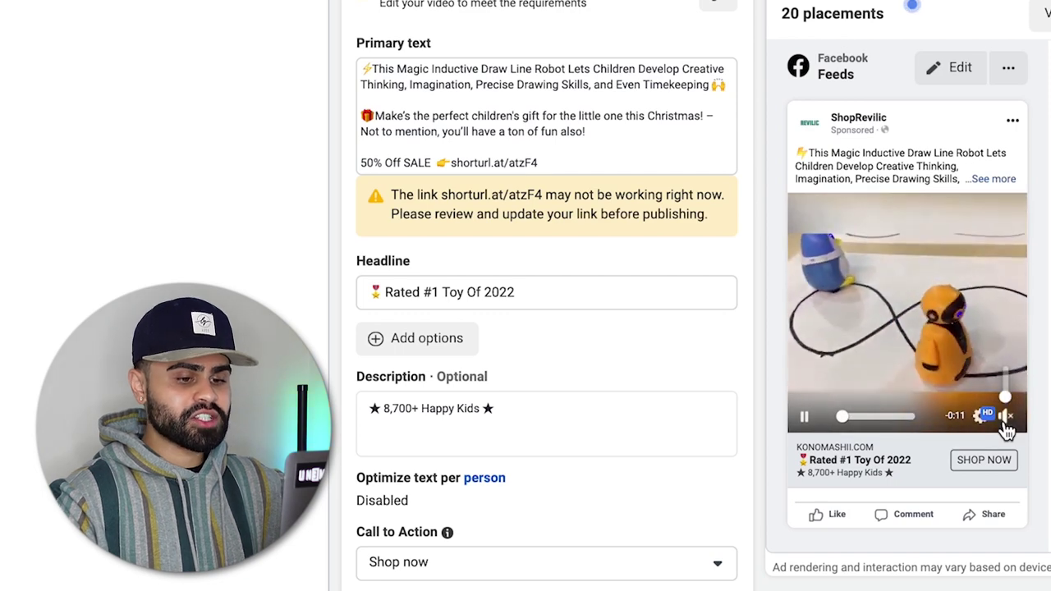
left_click(806, 423)
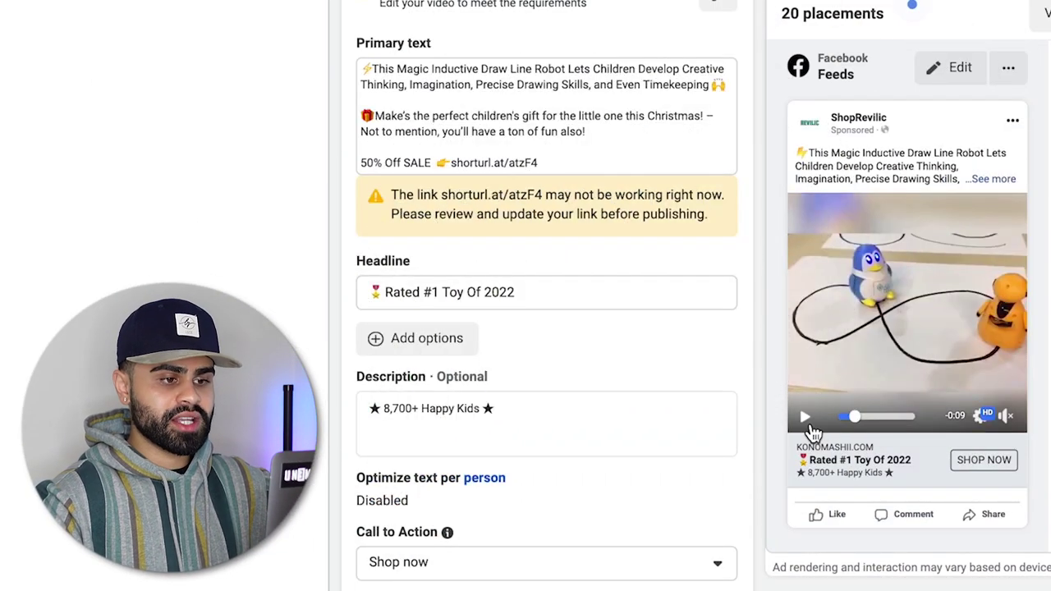
Expand the full primary text in the feed preview and review the Christmas gift paragraph of the ad copy.
left_click(992, 178)
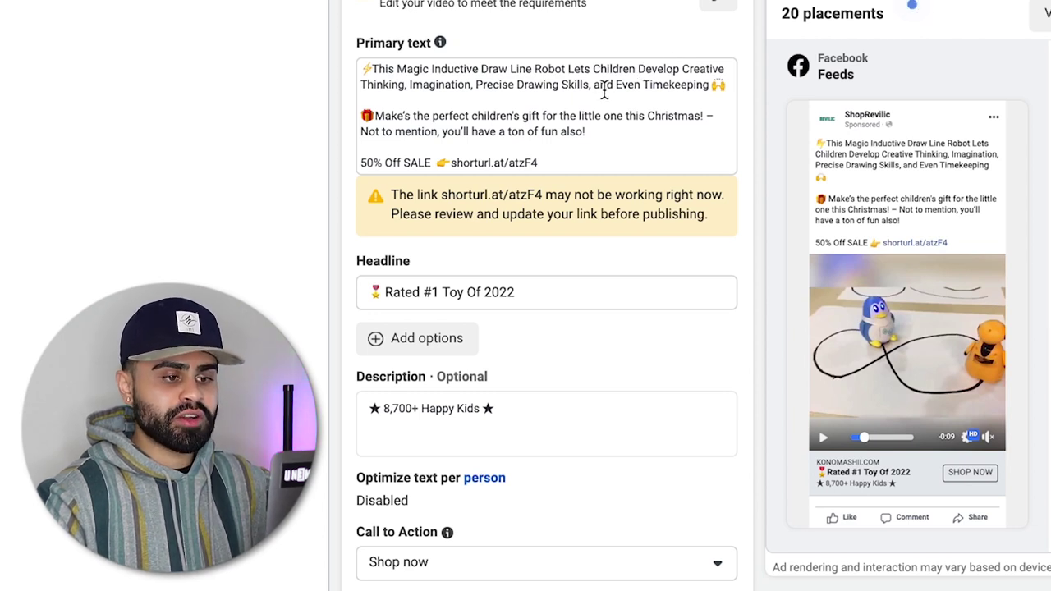
left_click_drag(586, 132, 361, 114)
left_click(605, 136)
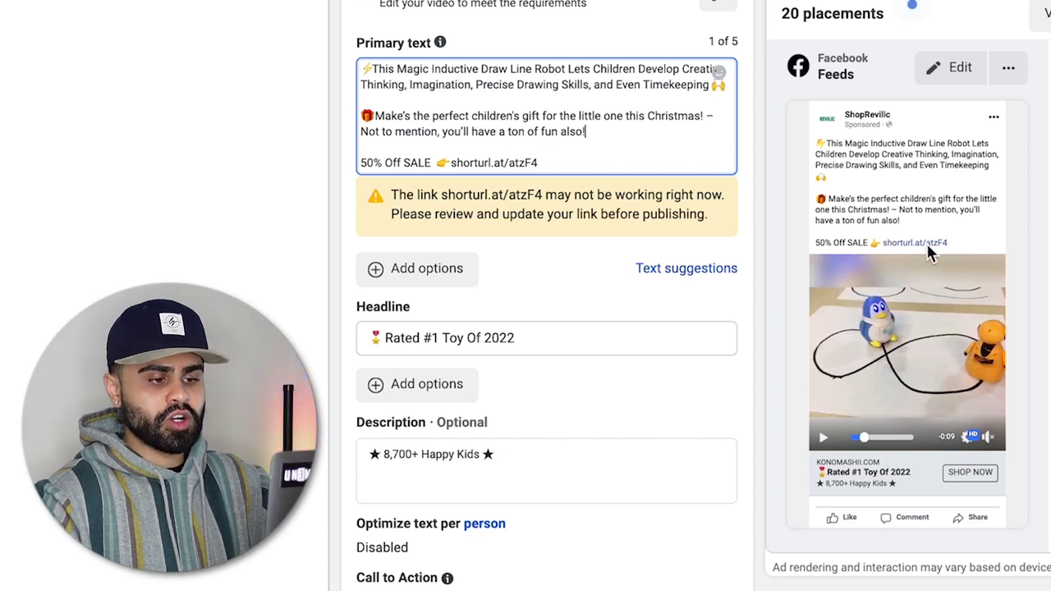
Review the headline, description and available call-to-action options of the Video 1 ad, keeping "Shop now" selected.
scroll(541, 282, "down", 1)
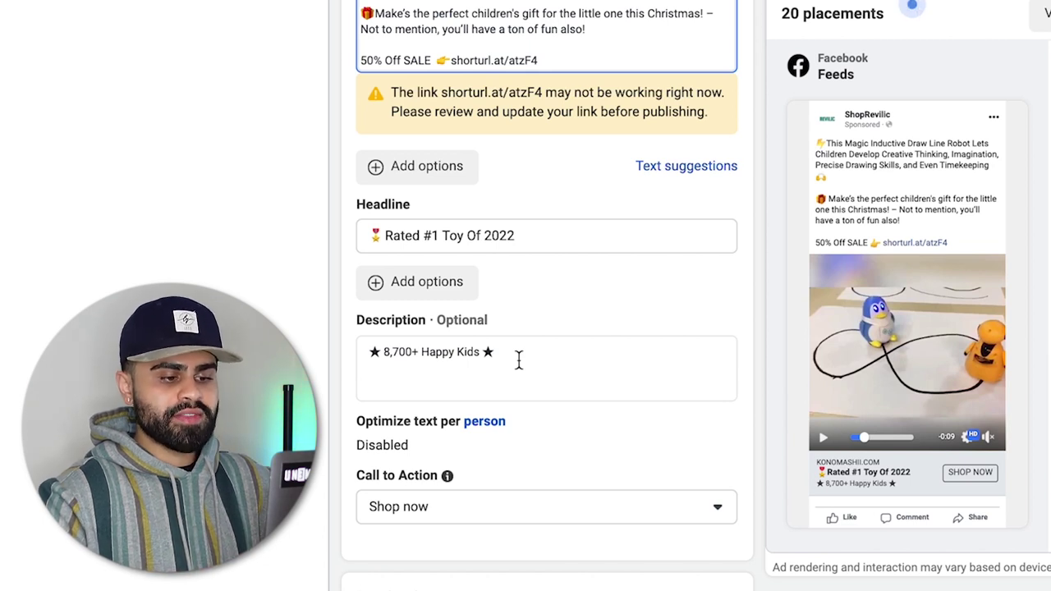
scroll(518, 360, "down", 2)
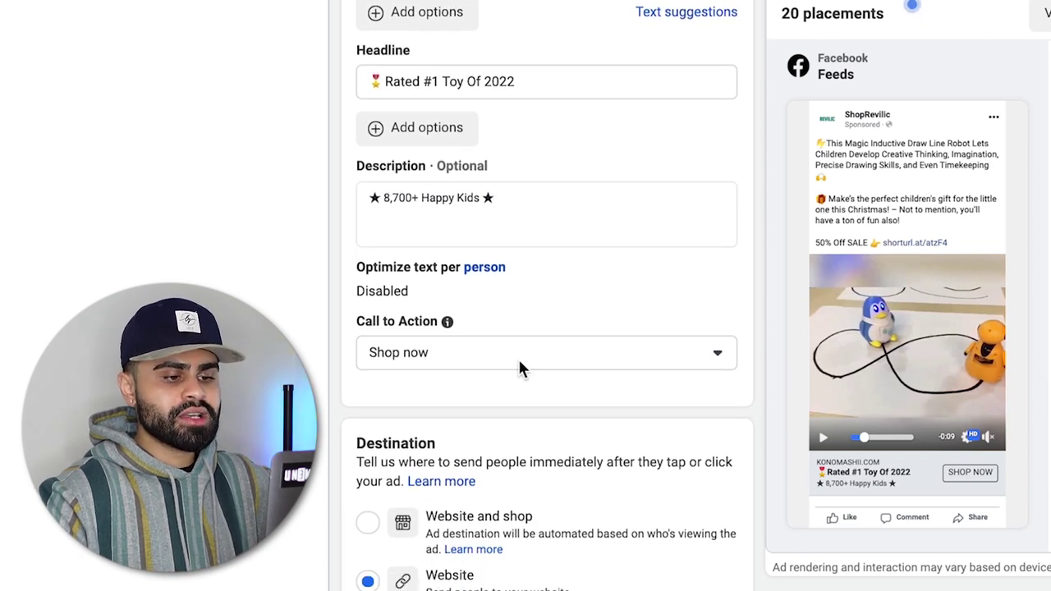
left_click(518, 359)
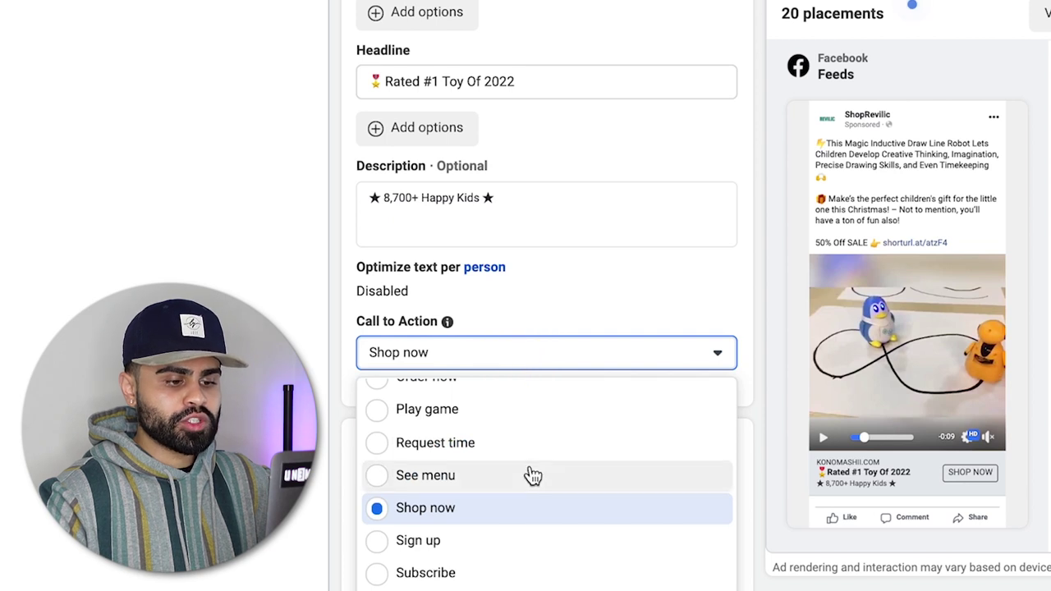
scroll(533, 476, "up", 4)
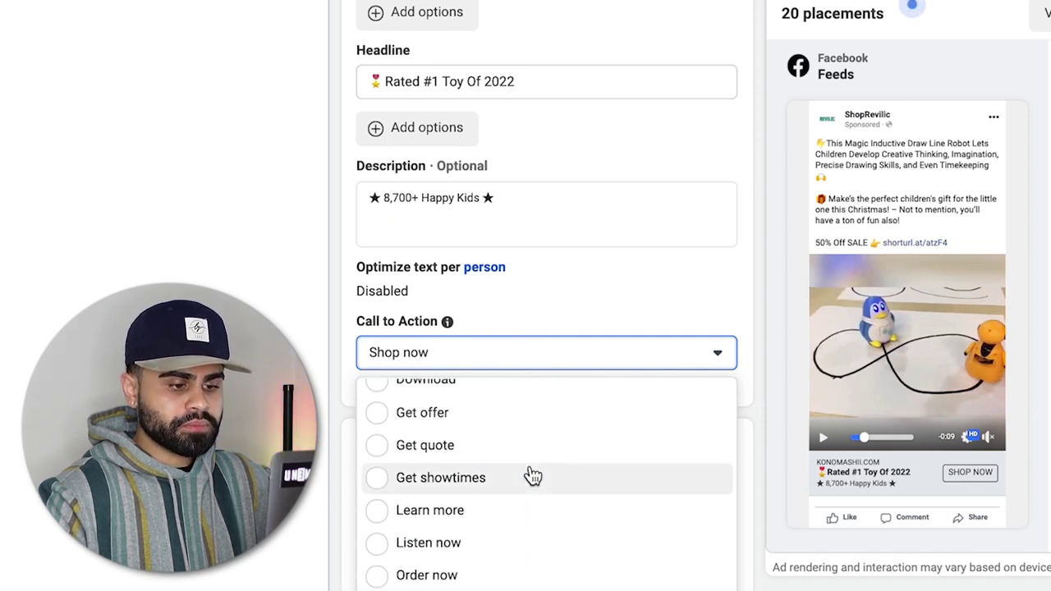
left_click(581, 310)
Examine the Video 1 ad's destination, website URL, language and tracking settings.
scroll(622, 533, "down", 3)
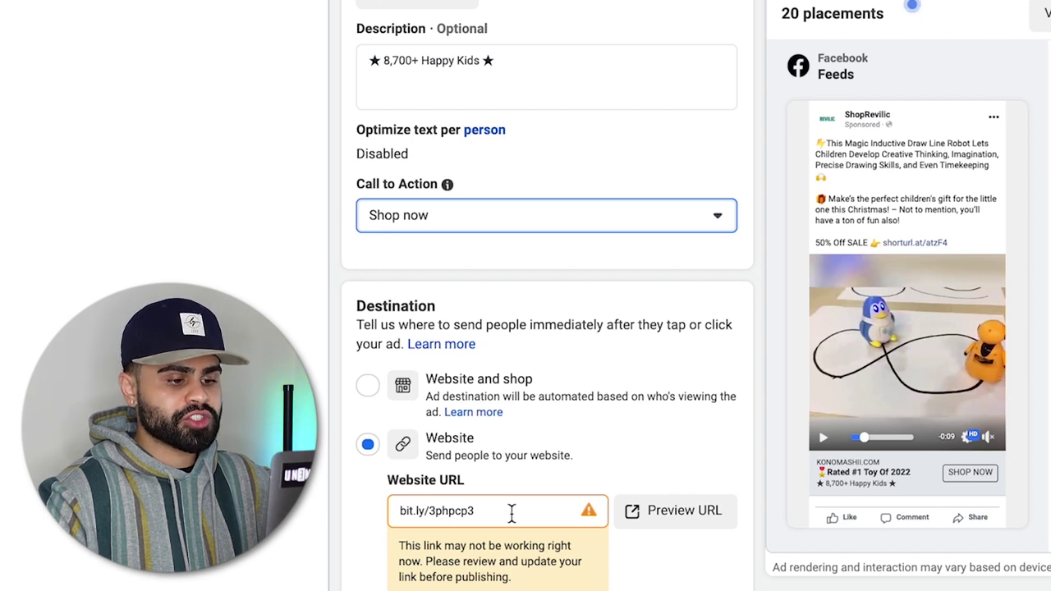
scroll(510, 511, "down", 5)
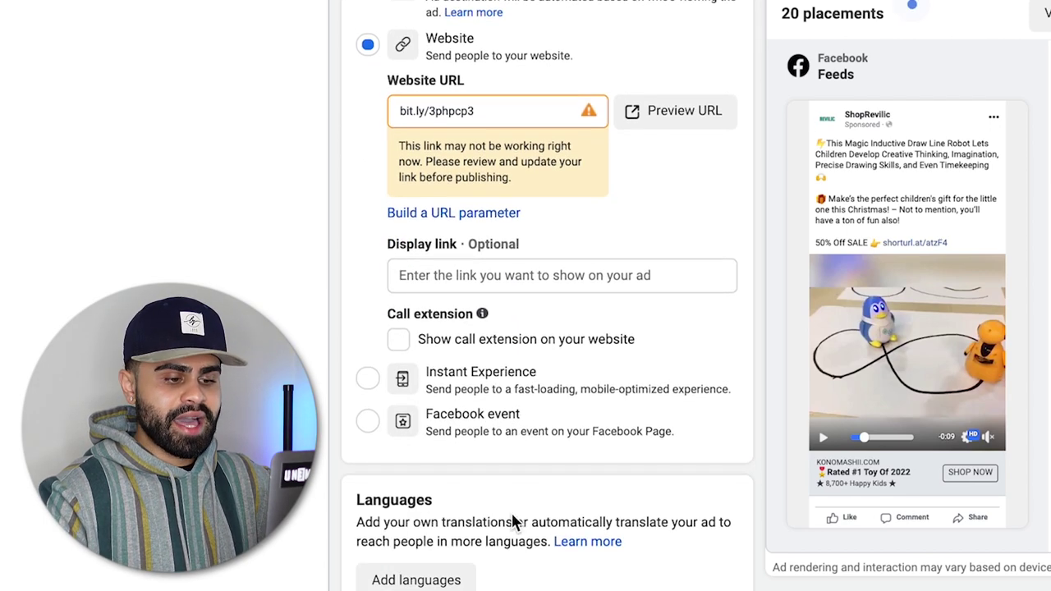
scroll(511, 513, "down", 6)
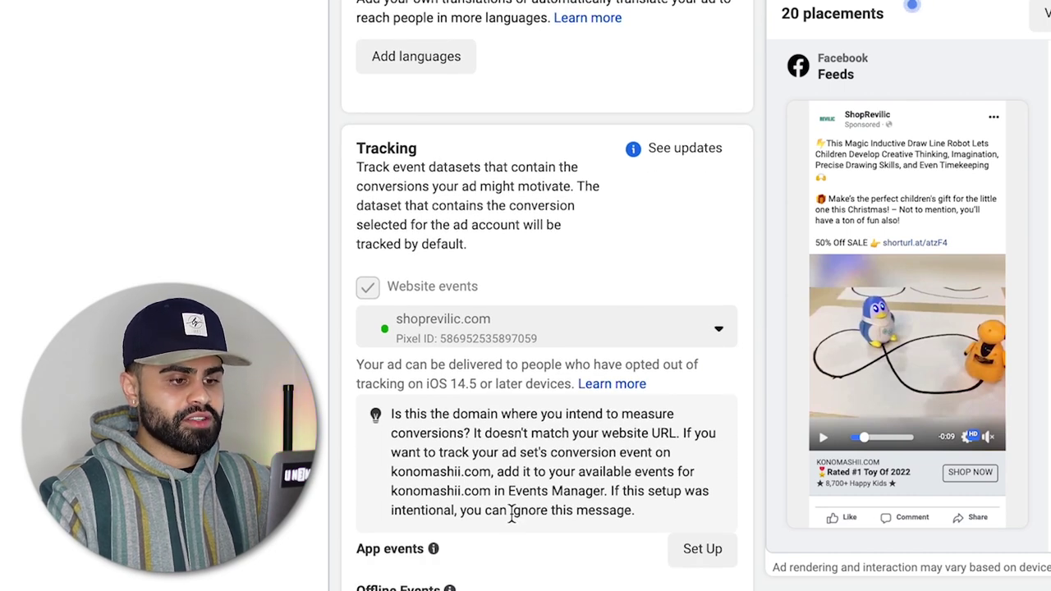
scroll(511, 512, "up", 6)
scroll(510, 516, "up", 7)
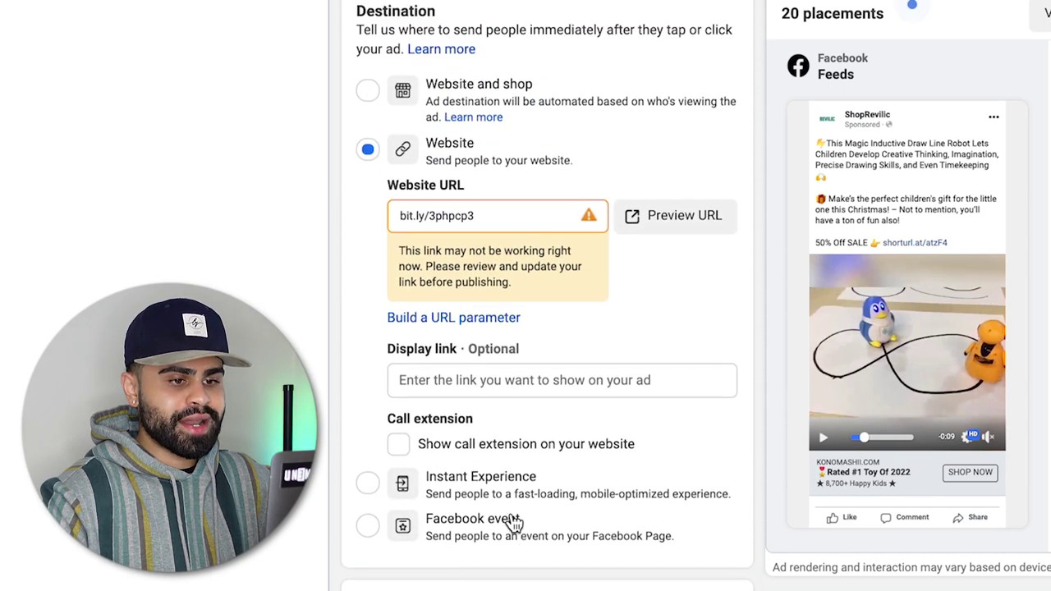
scroll(513, 522, "up", 2)
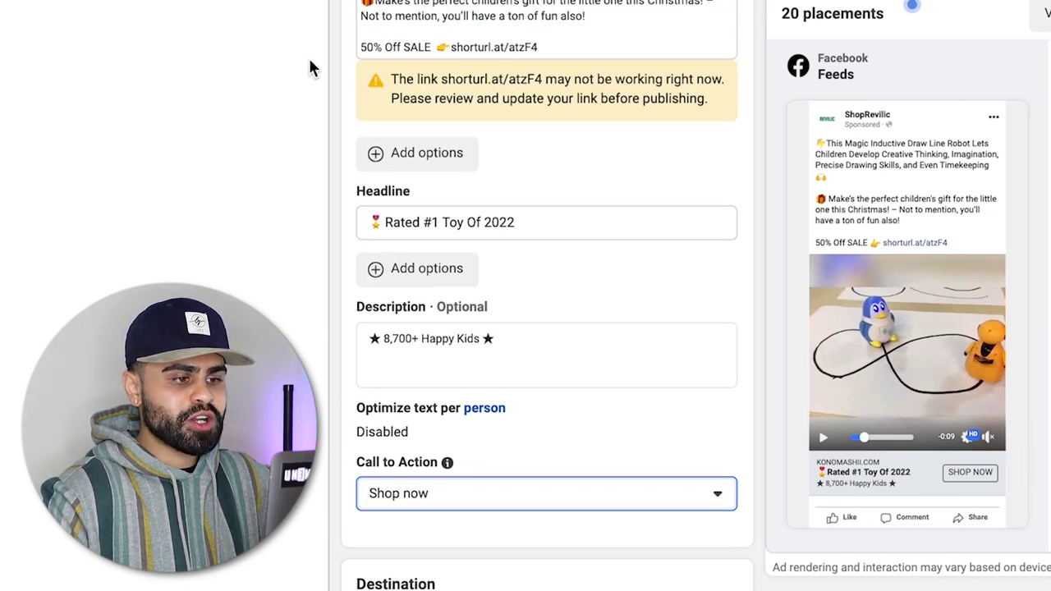
Duplicate the Video 1 ad once within the original campaign, keeping existing reactions, comments and shares shown.
scroll(309, 65, "up", 2)
left_click(298, 126)
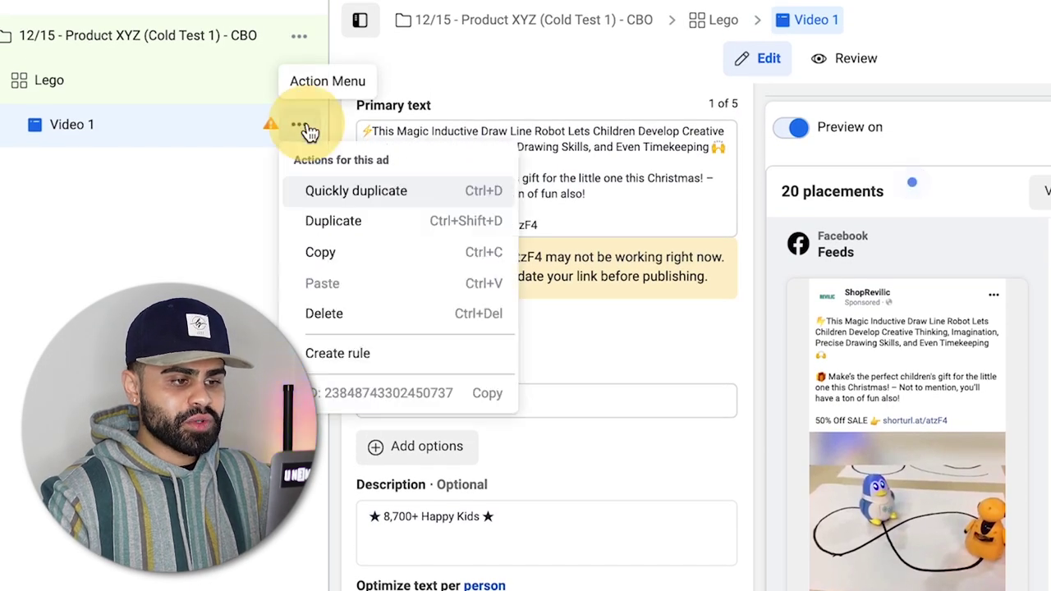
left_click(333, 220)
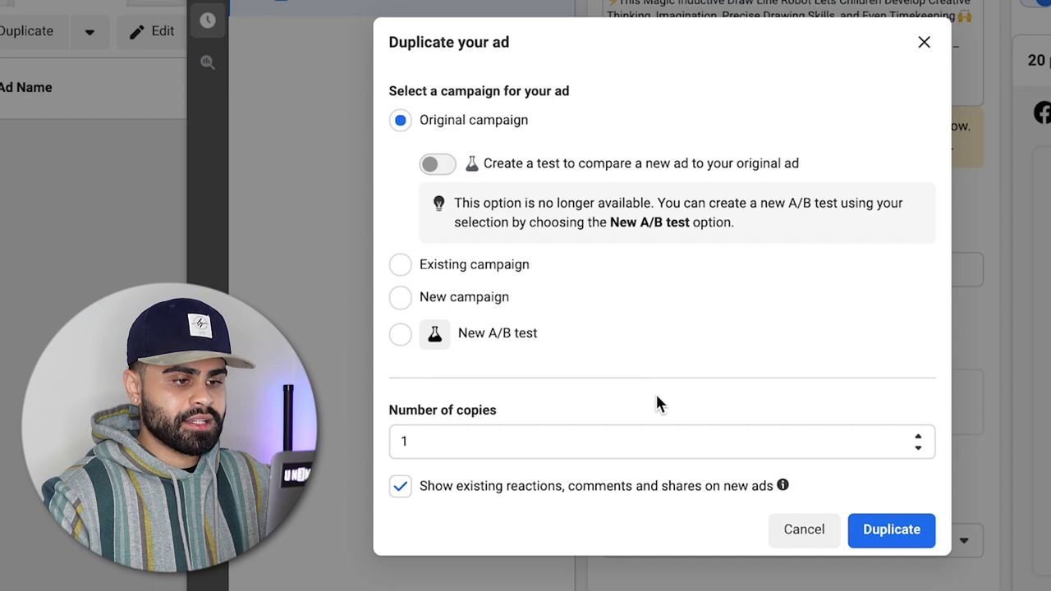
left_click(892, 530)
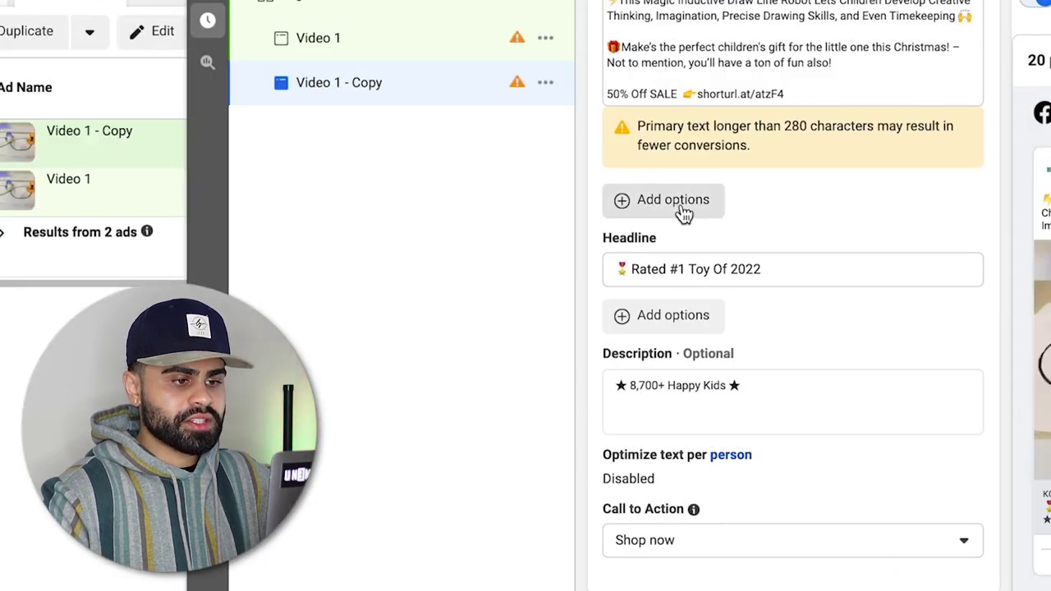
Rename the duplicated ad as "Video 2".
left_click(657, 35)
left_click_drag(657, 35, 742, 36)
type("2")
left_click(545, 82)
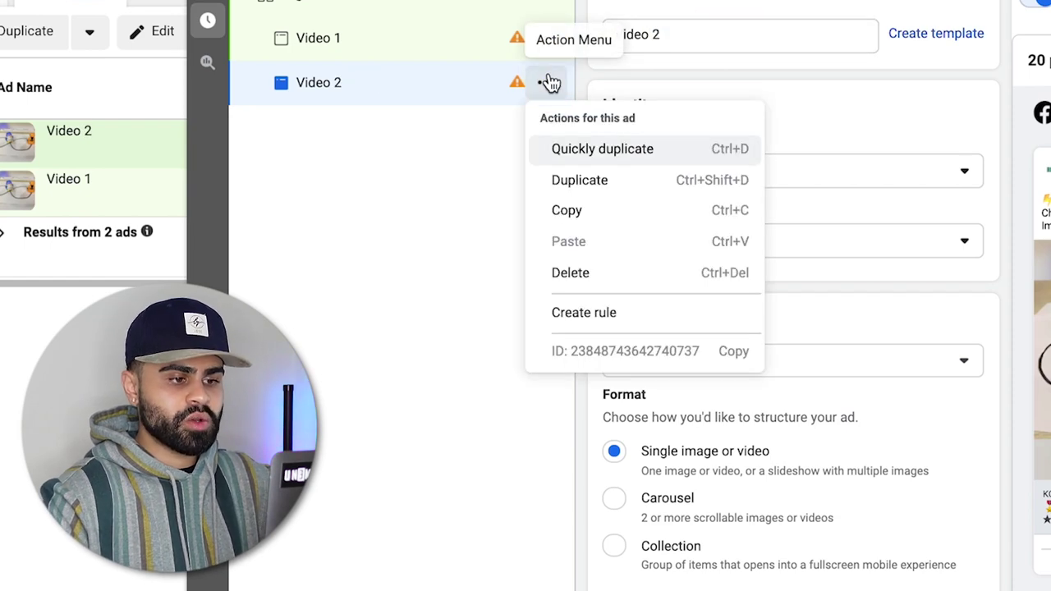
left_click(779, 88)
Replace the media of the Video 2 ad with robot2.mp4 uploaded from the Desktop folder.
scroll(784, 123, "down", 5)
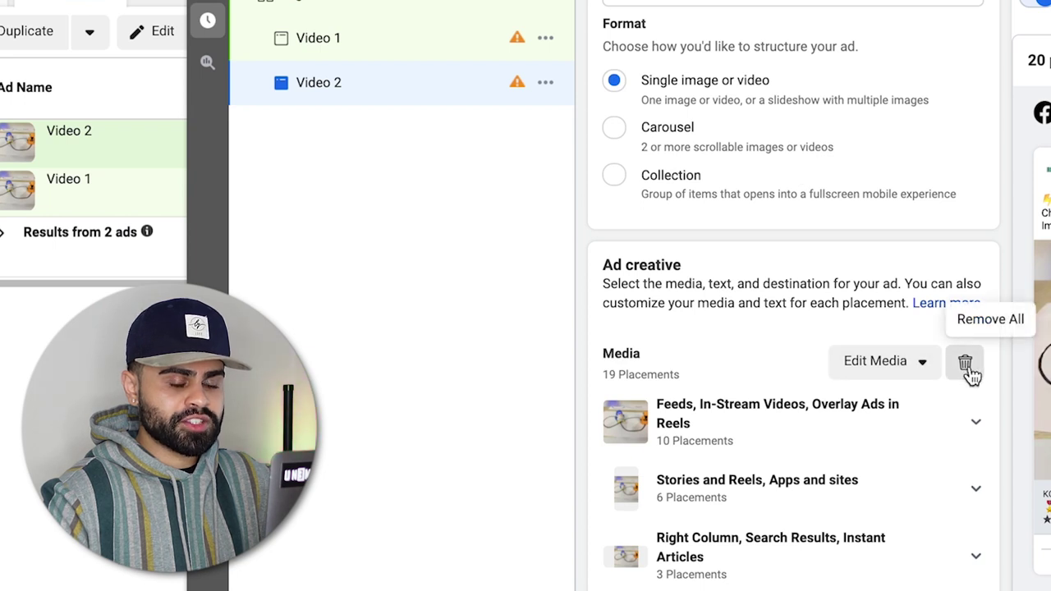
left_click(915, 376)
left_click(914, 446)
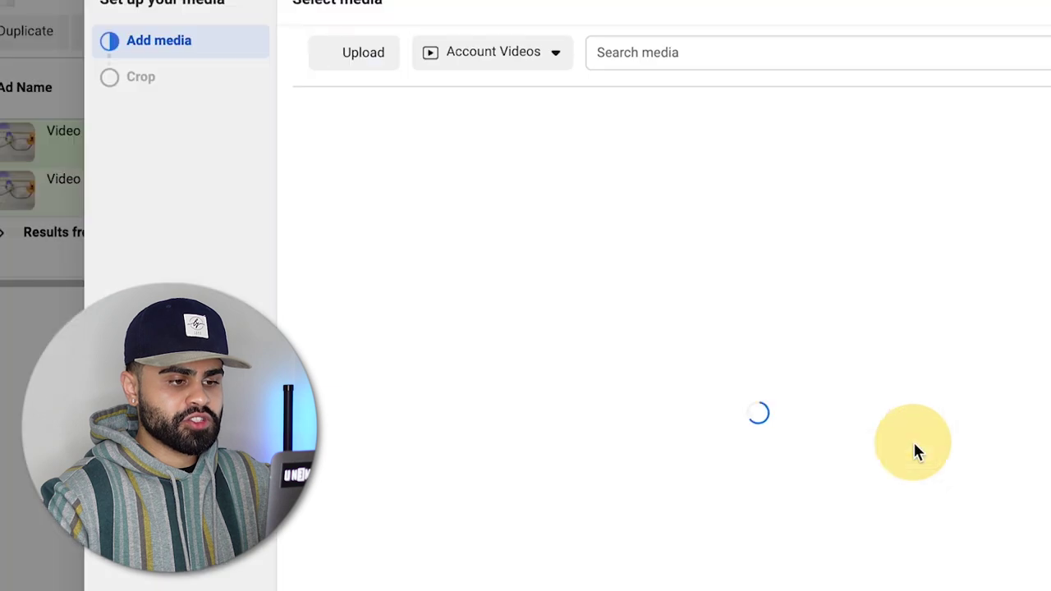
left_click(351, 54)
scroll(529, 423, "down", 10)
left_click(462, 304)
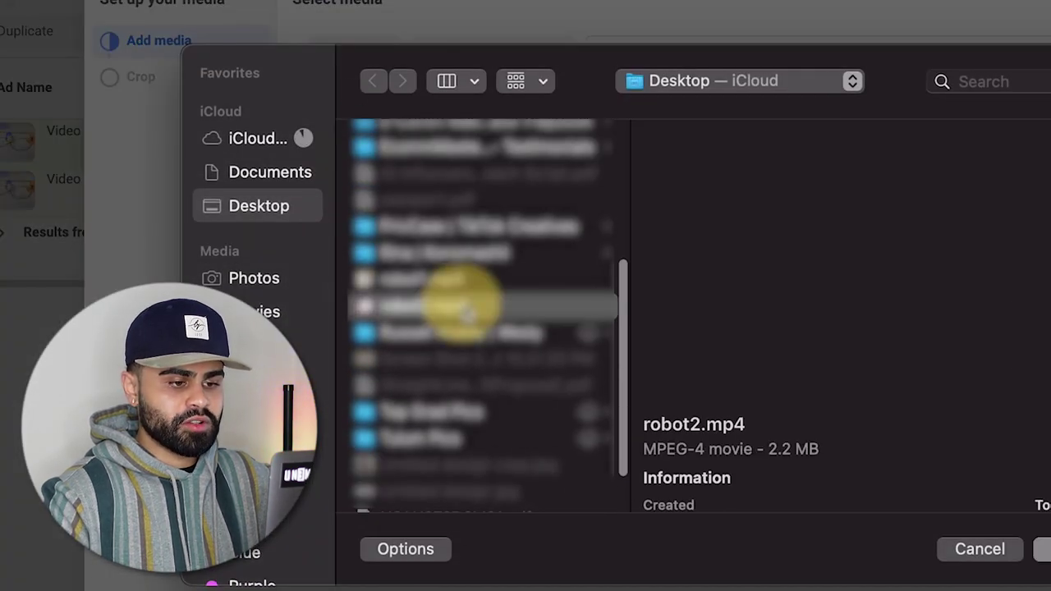
left_click(1047, 549)
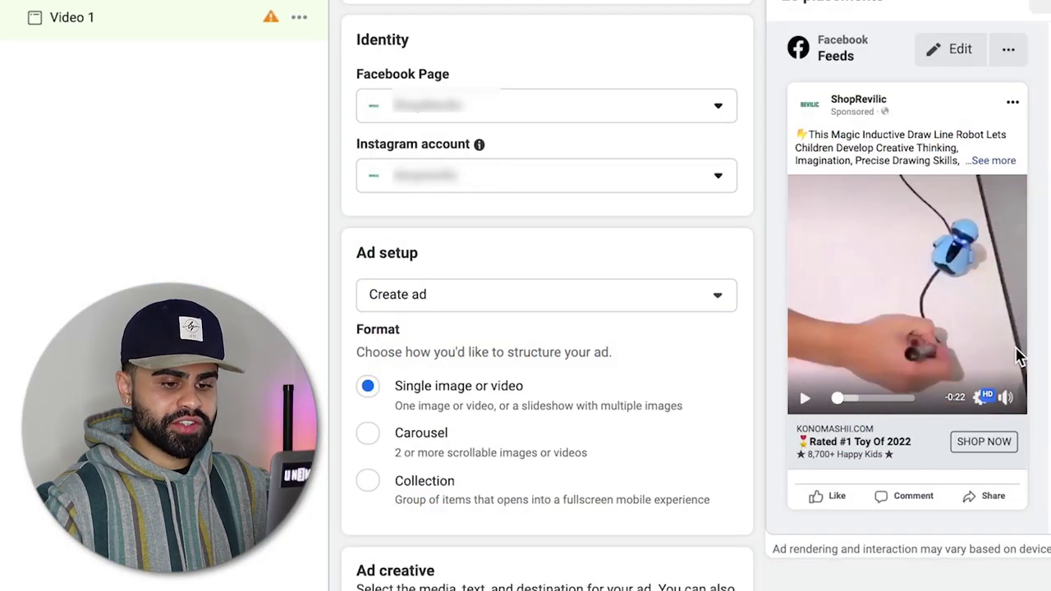
Mute the Video 2 ad in the Facebook Feeds preview and play it.
mouse_move(1011, 401)
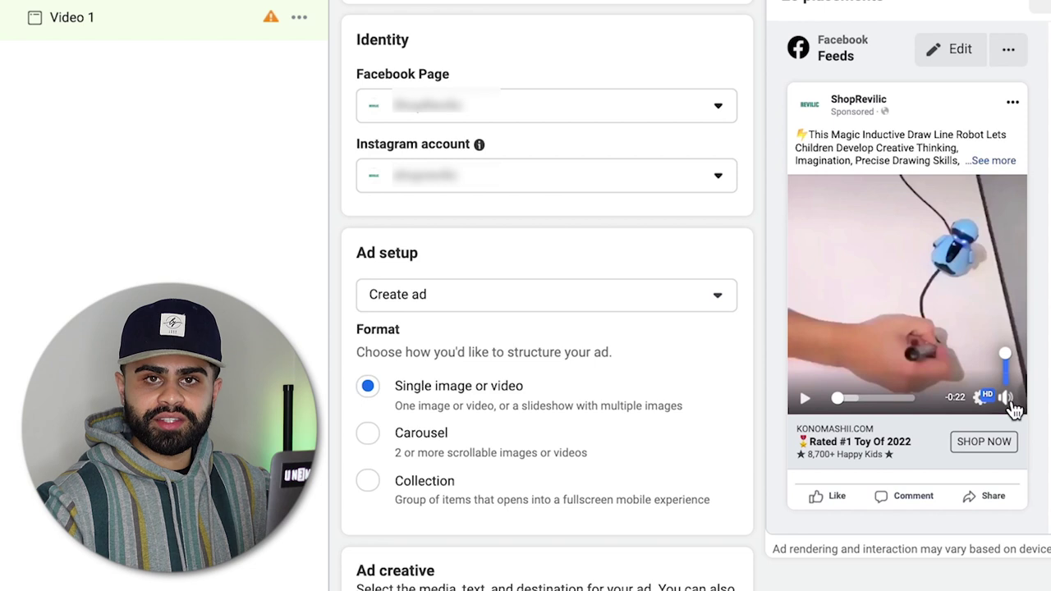
left_click(1007, 398)
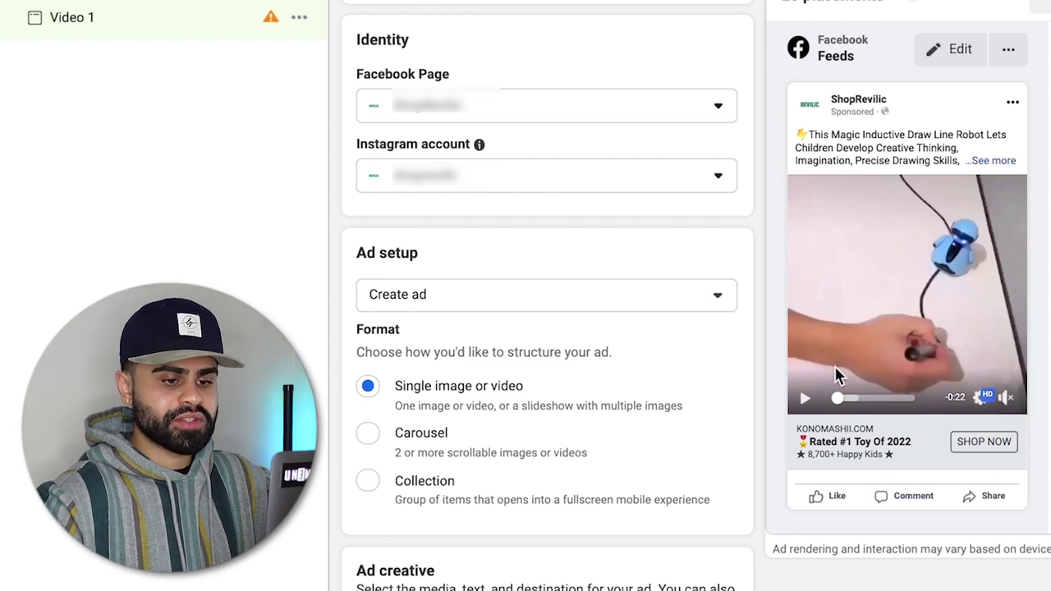
left_click(804, 400)
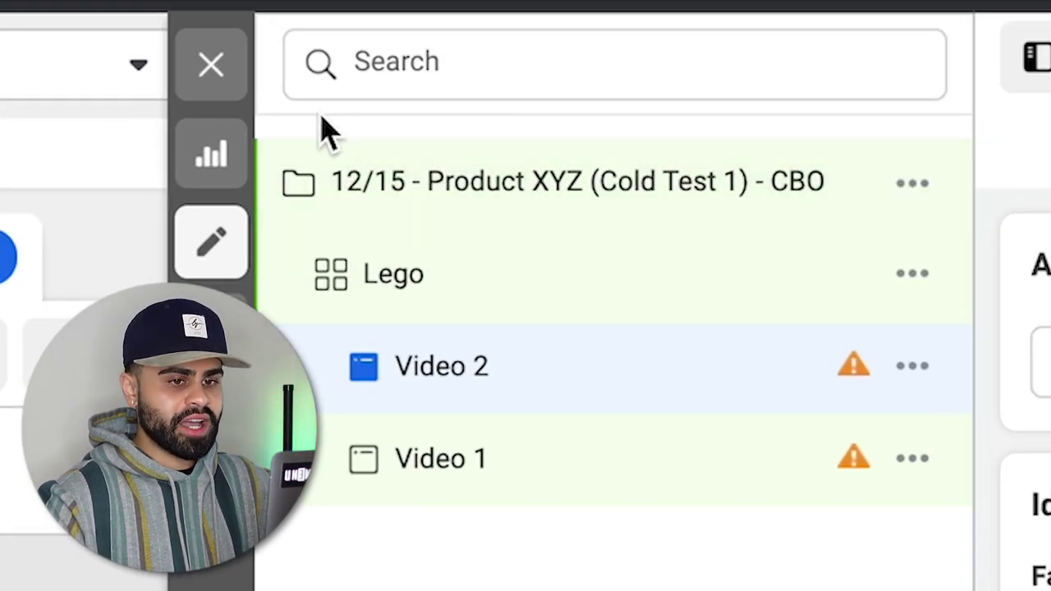
Close the ad editor, publish the draft items, and refresh the list of campaigns.
left_click(213, 84)
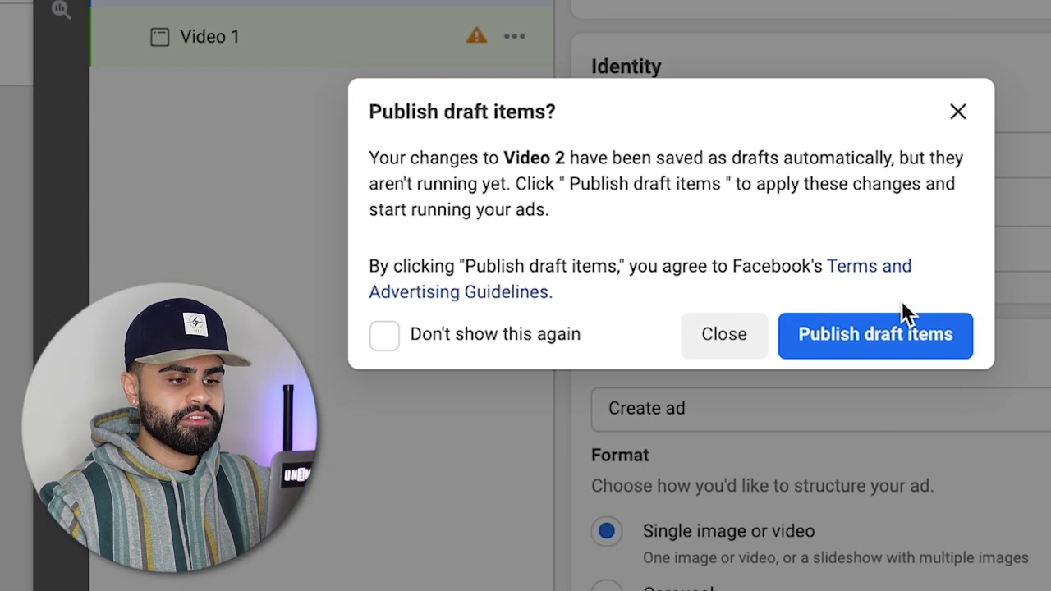
left_click(875, 352)
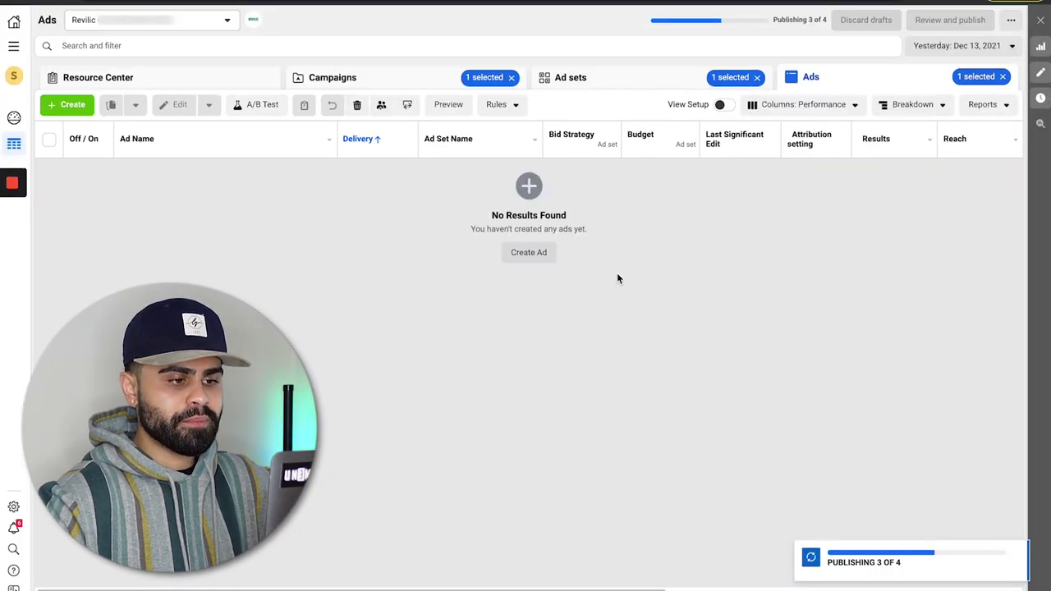
left_click(486, 78)
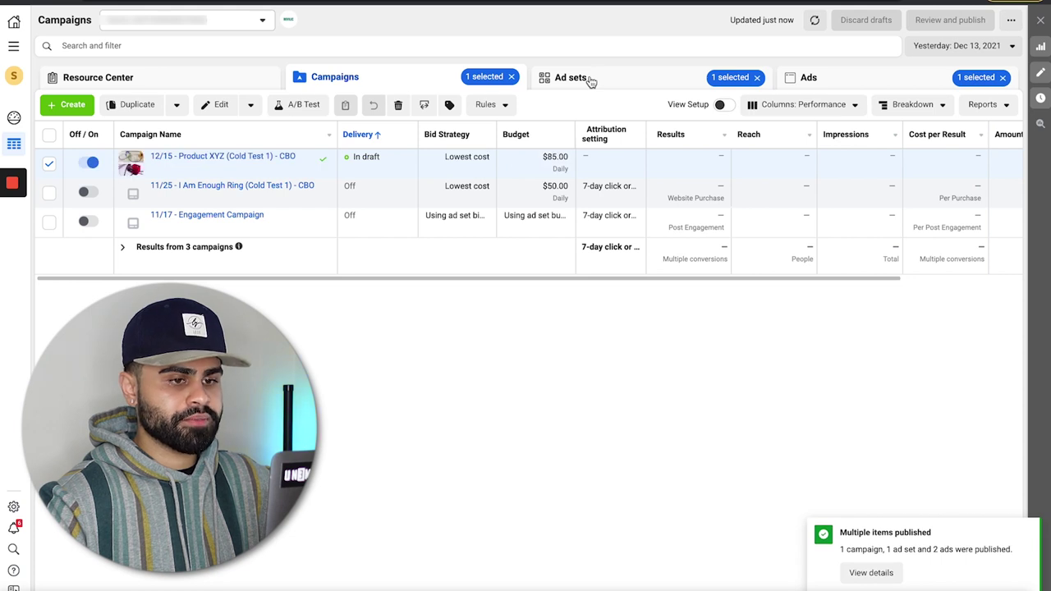
left_click(817, 27)
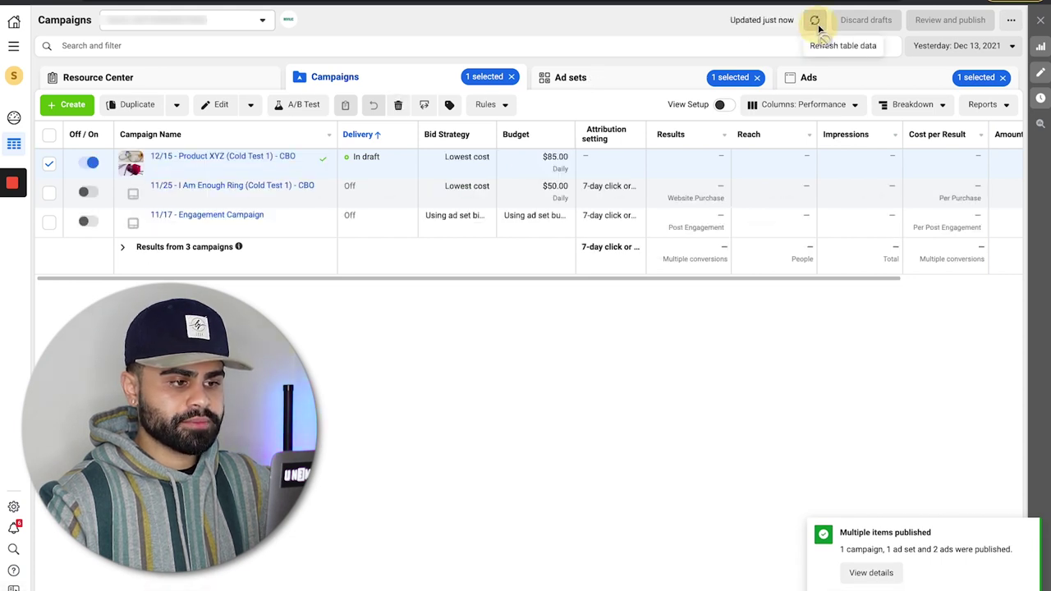
Review the published campaign's ad set and ads, clearing the selection of the Video 2 ad.
left_click(619, 78)
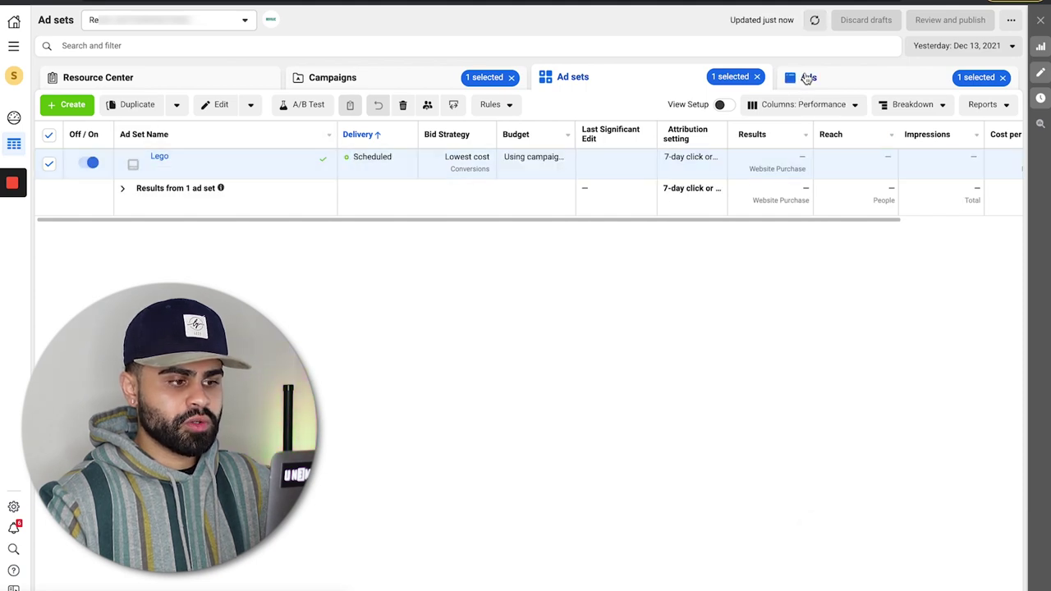
left_click(829, 81)
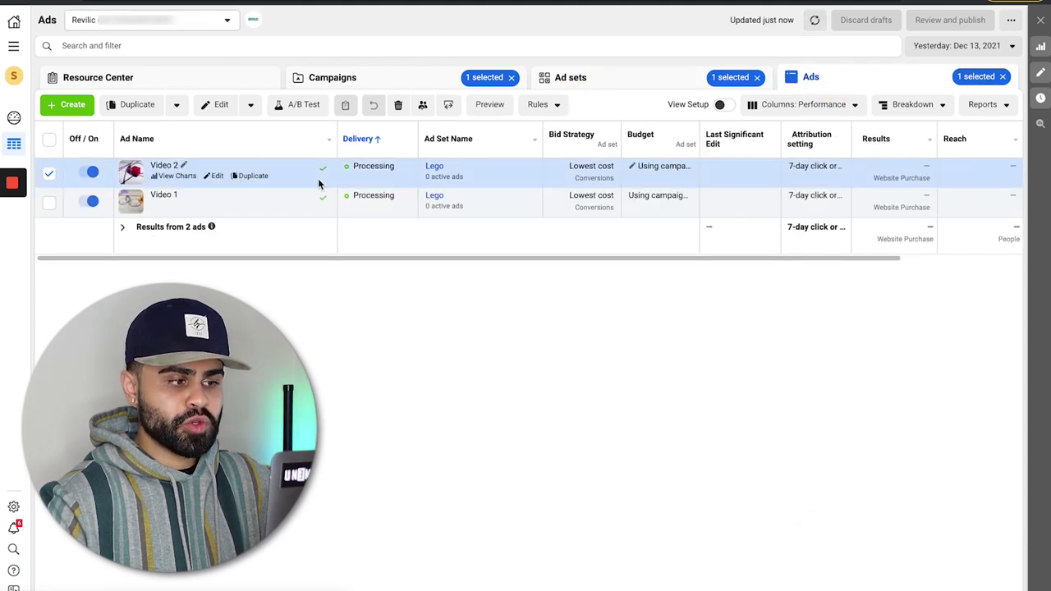
left_click(49, 173)
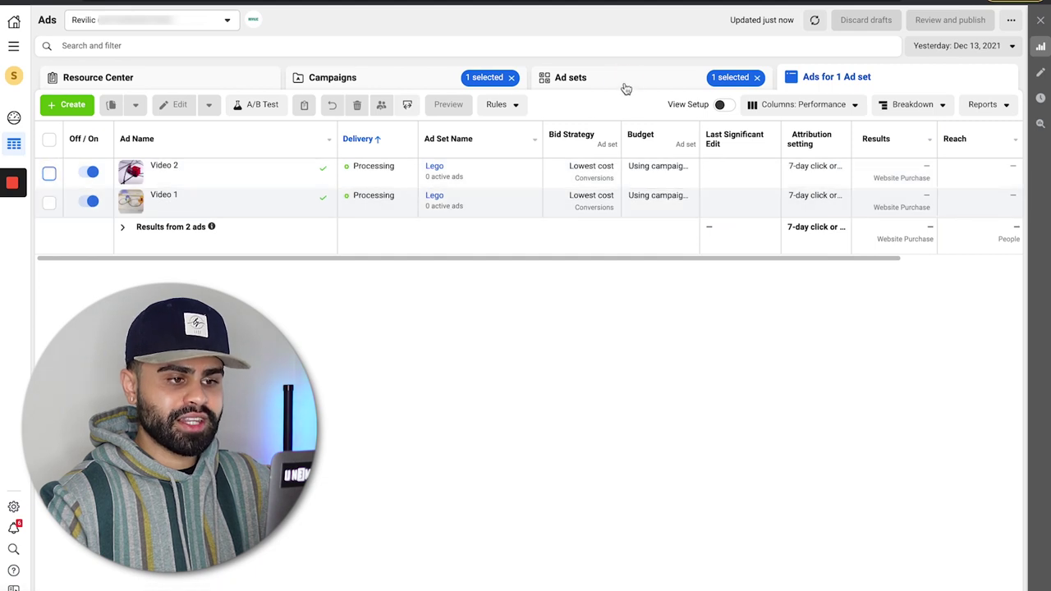
left_click(624, 85)
left_click(791, 82)
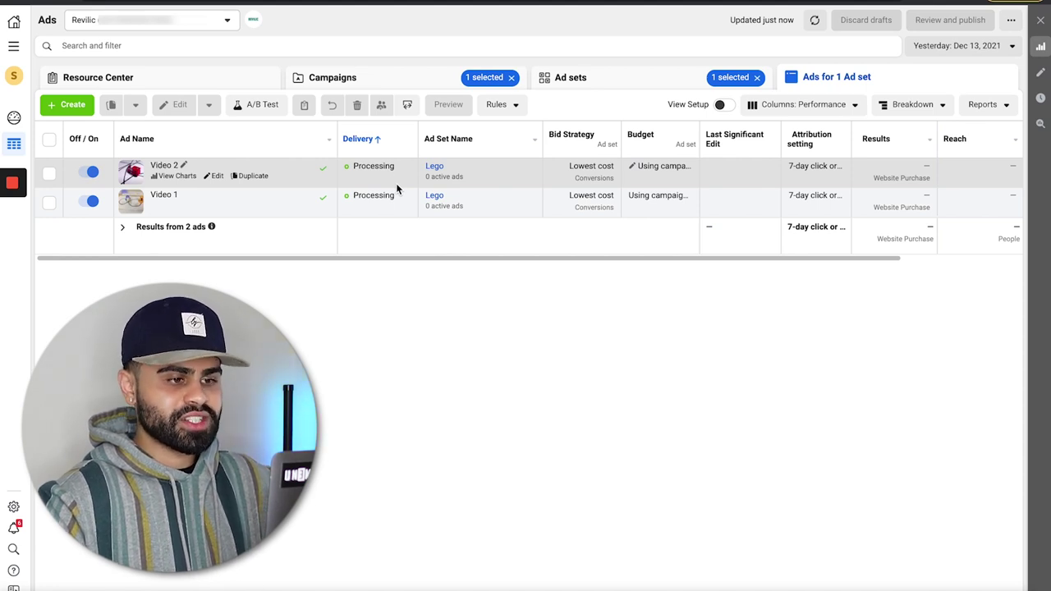
left_click(572, 78)
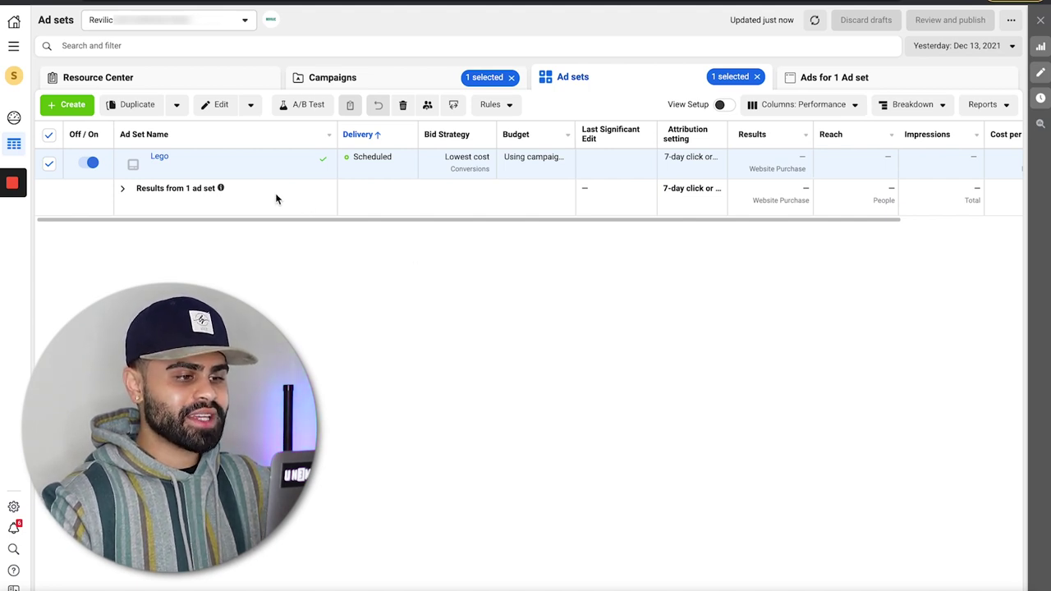
left_click(413, 82)
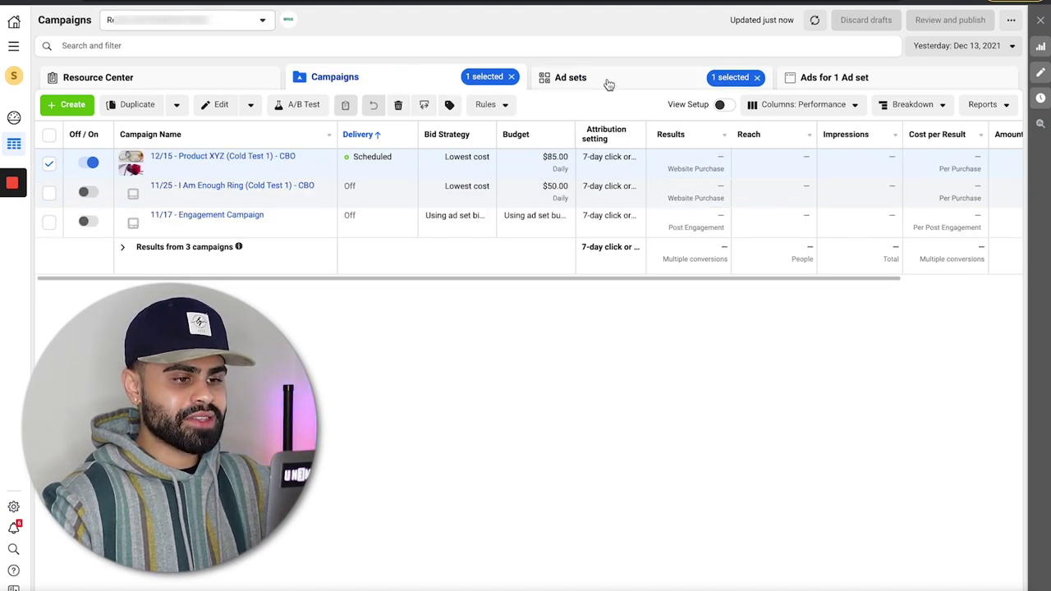
left_click(608, 82)
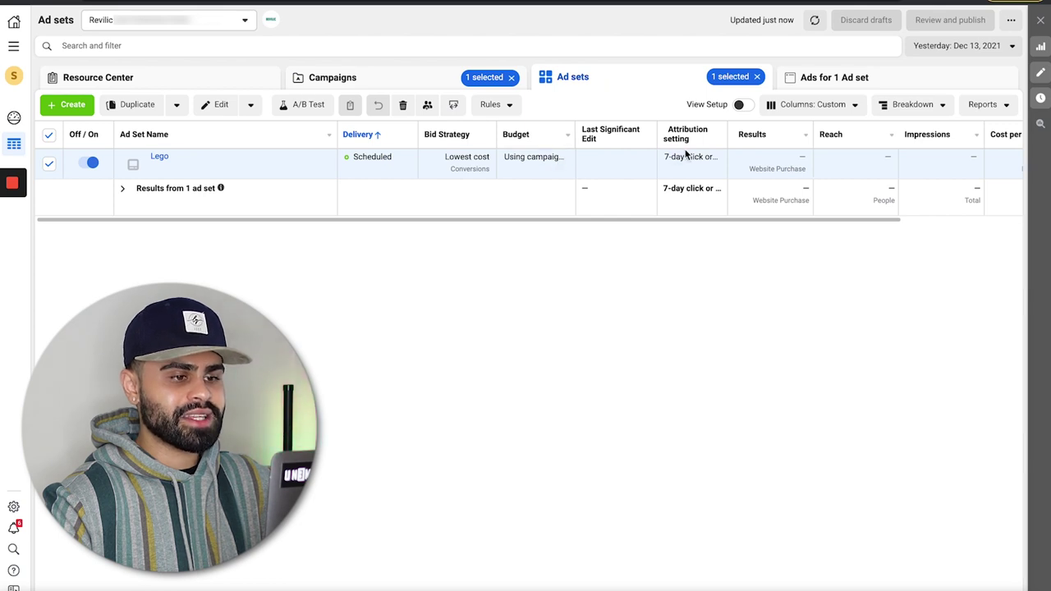
left_click(797, 77)
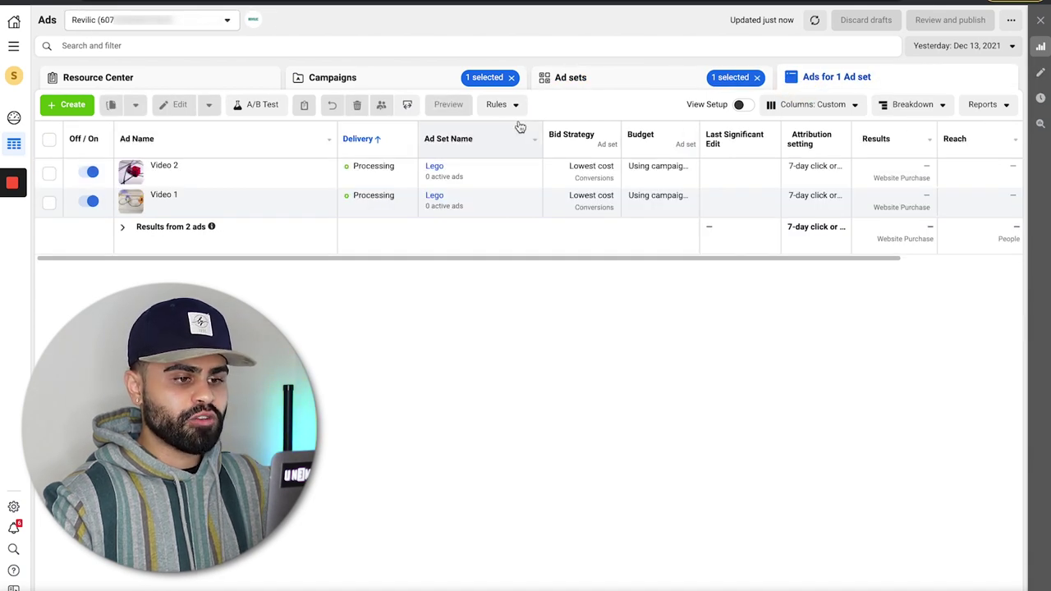
Duplicate the Lego ad set within the original campaign with 6 copies and dismiss the bulk naming window.
left_click(611, 82)
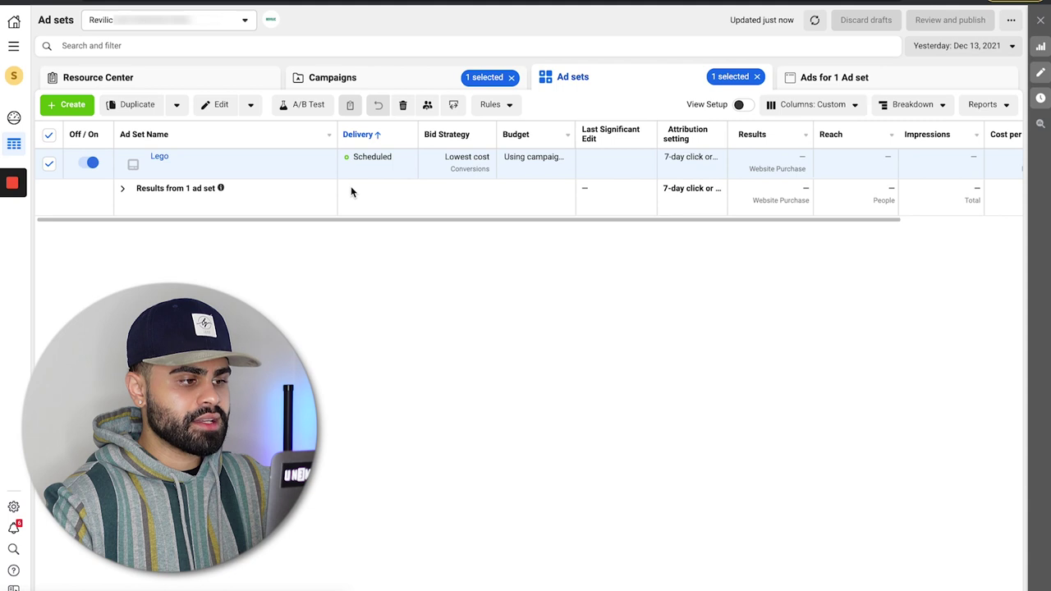
left_click(252, 168)
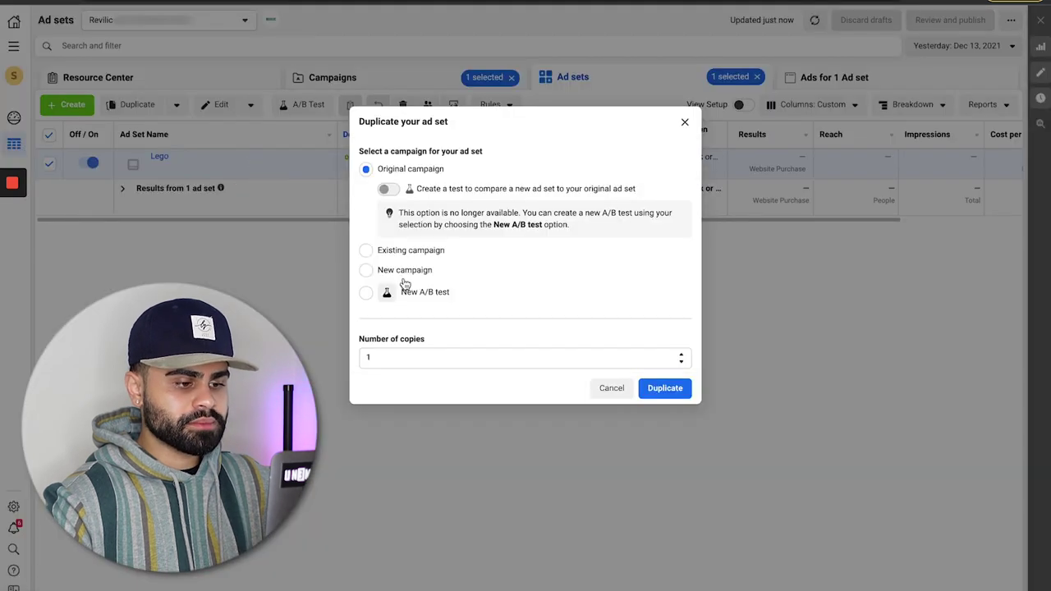
left_click(366, 357)
key("BackSpace")
type("6")
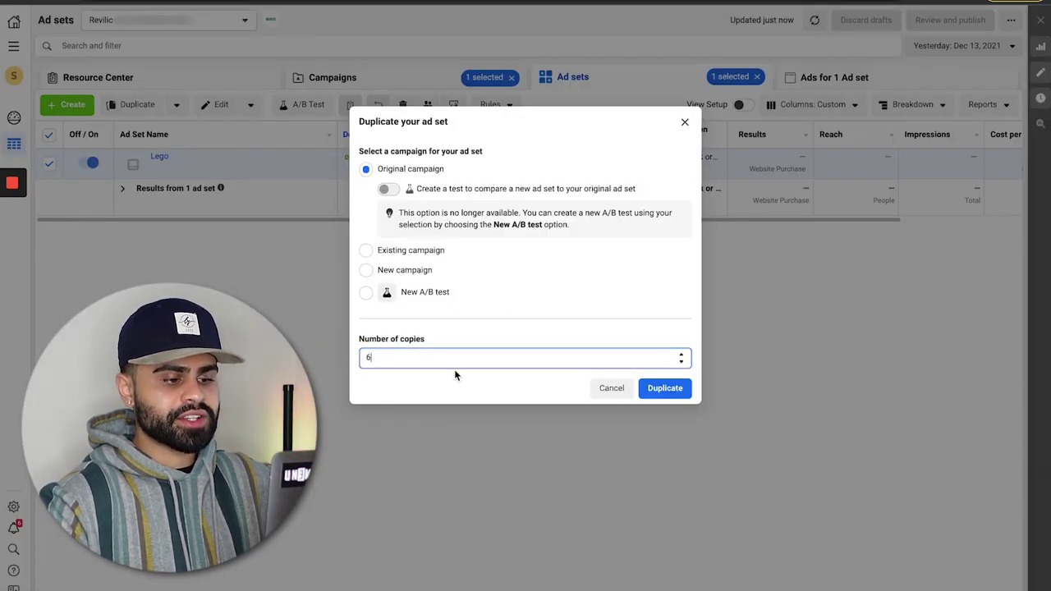
left_click(509, 389)
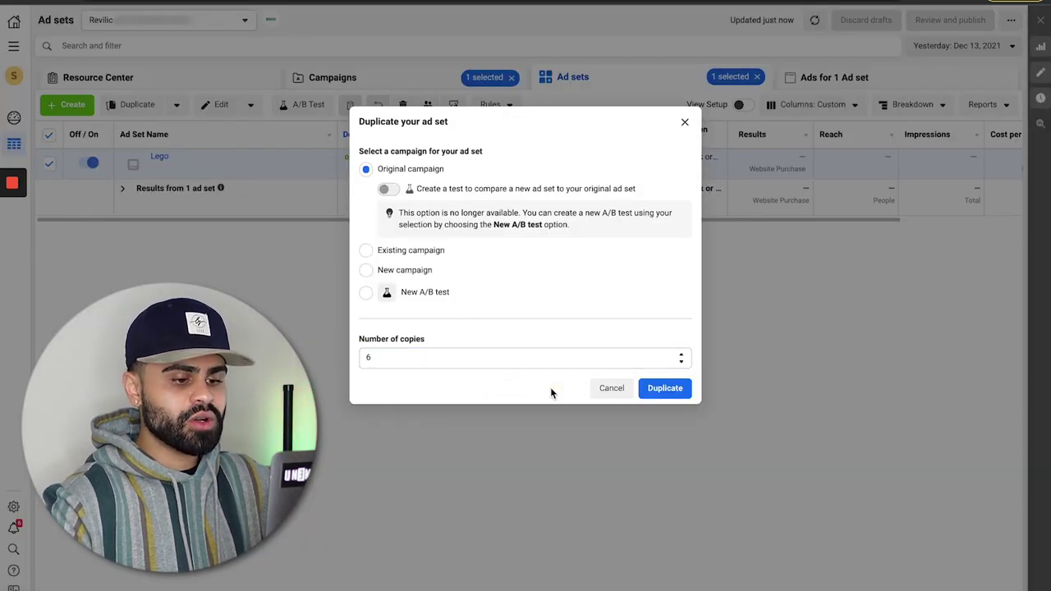
left_click(665, 390)
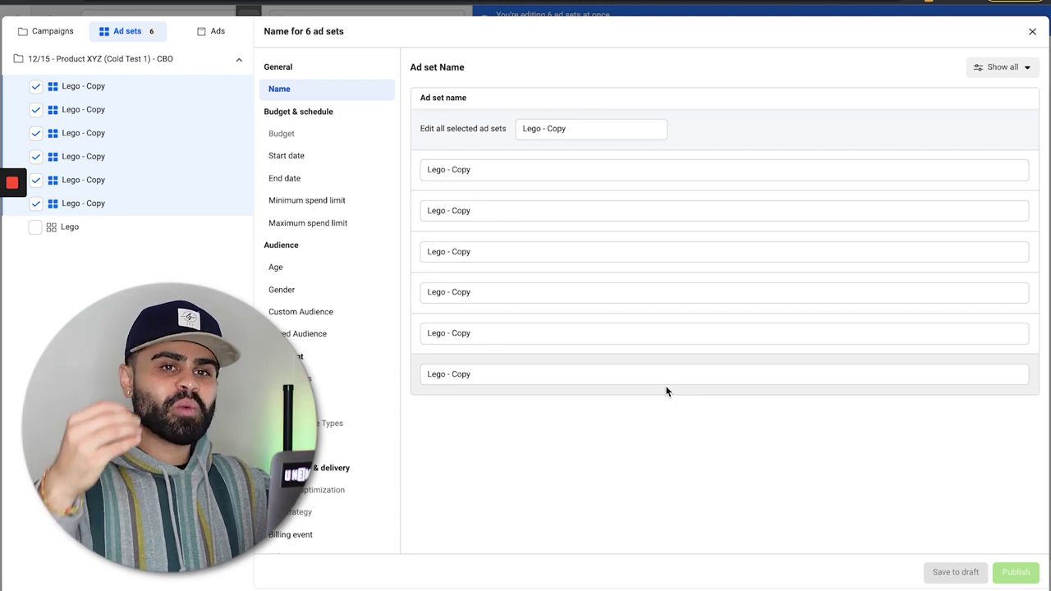
left_click(1032, 31)
Replace the Lego interest with the suggested Toys interest in the detailed targeting of the last Lego - Copy ad set.
scroll(380, 419, "down", 1)
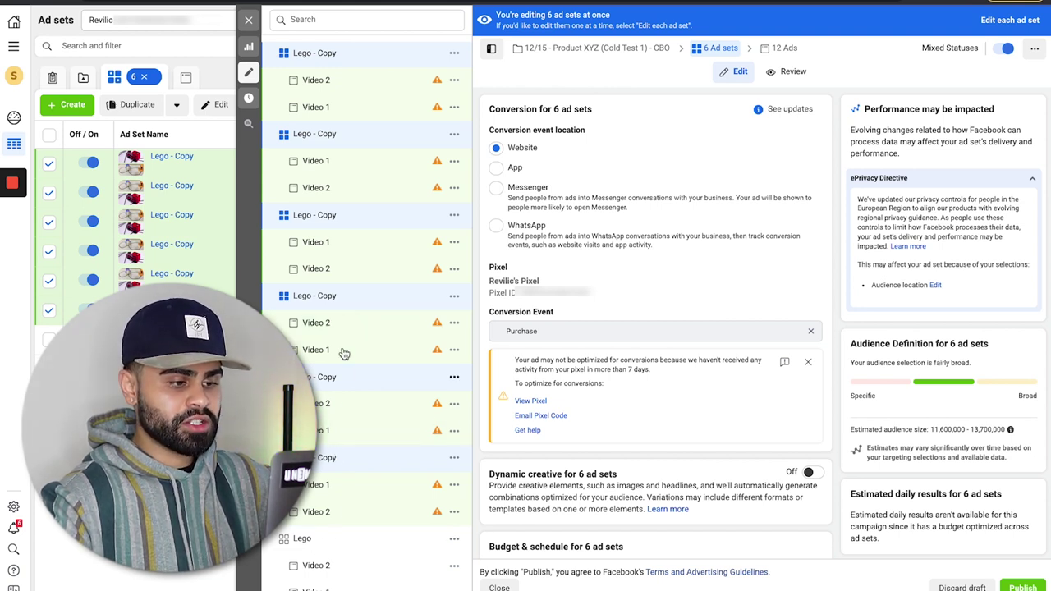
scroll(337, 304, "up", 1)
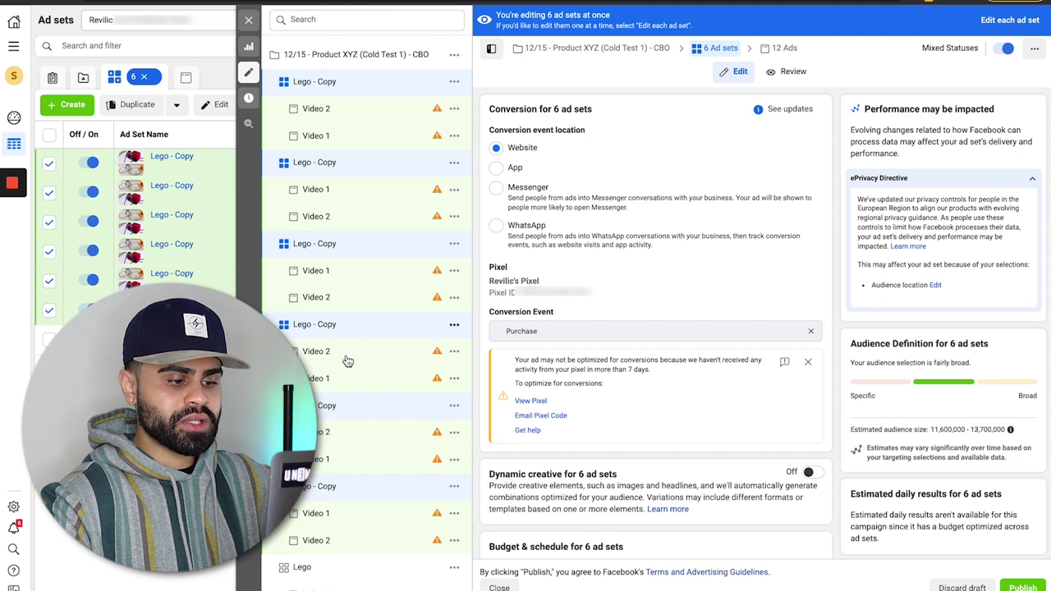
scroll(354, 412, "down", 1)
left_click(335, 460)
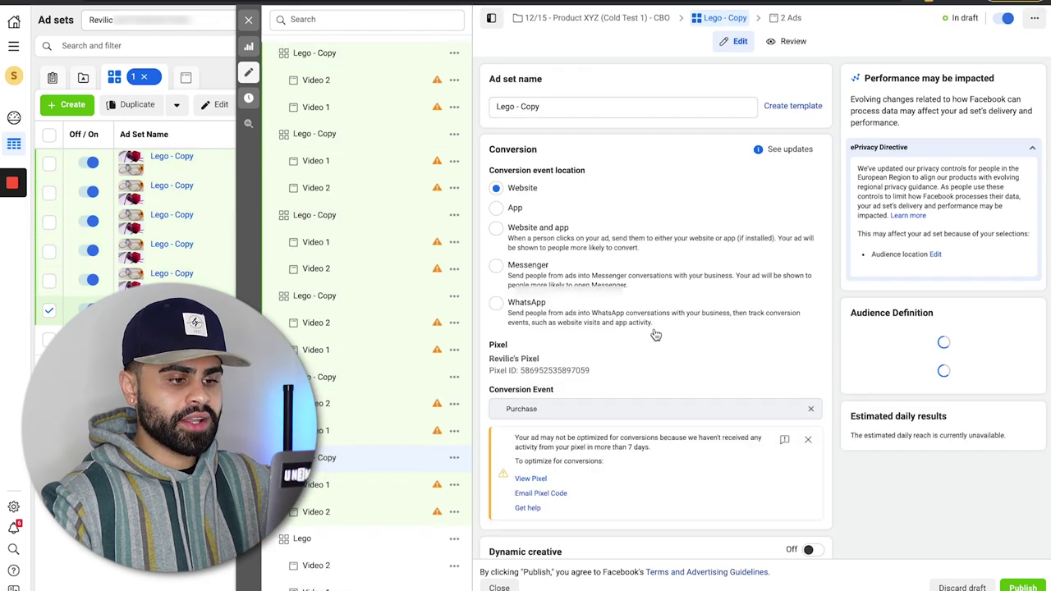
scroll(655, 328, "down", 7)
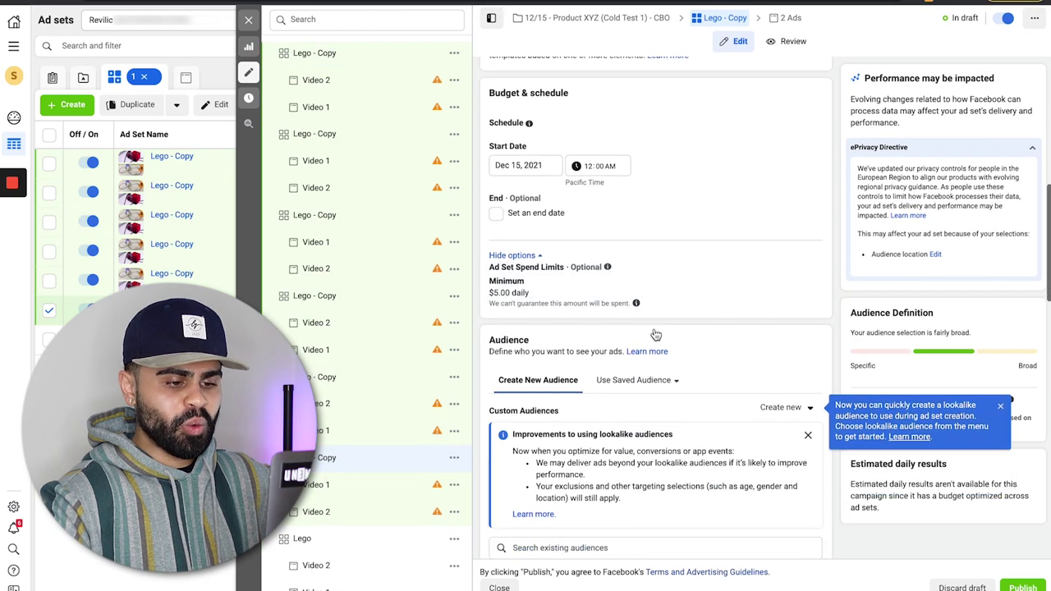
scroll(655, 333, "down", 5)
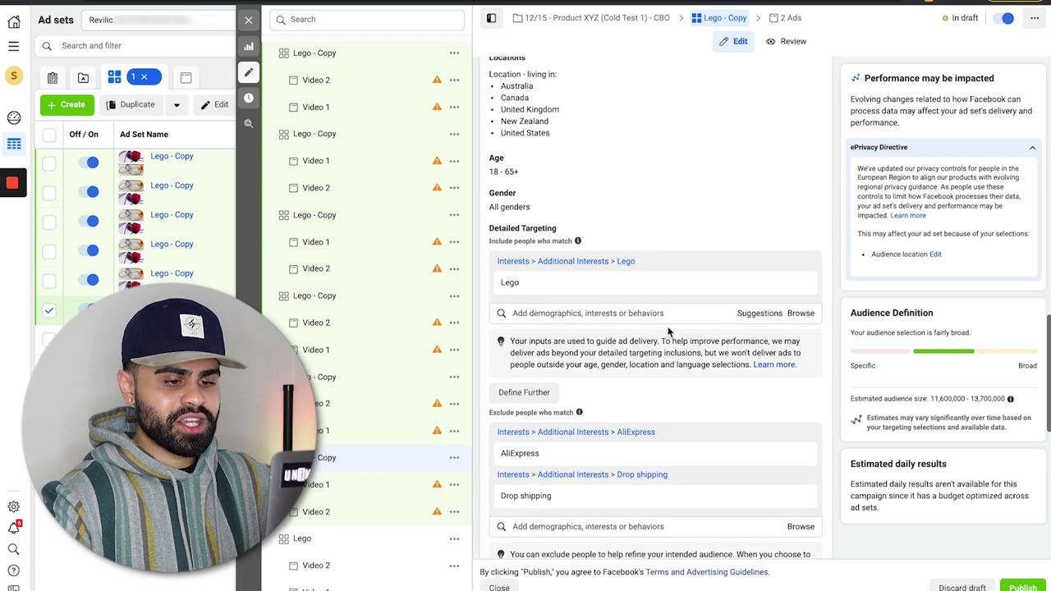
left_click(747, 317)
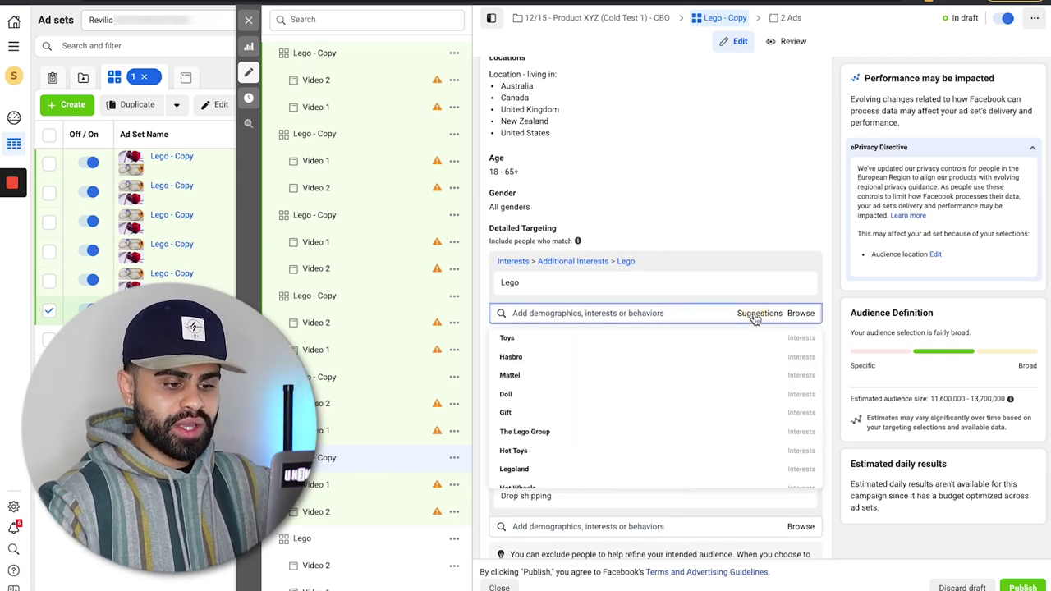
mouse_move(724, 386)
scroll(724, 386, "down", 2)
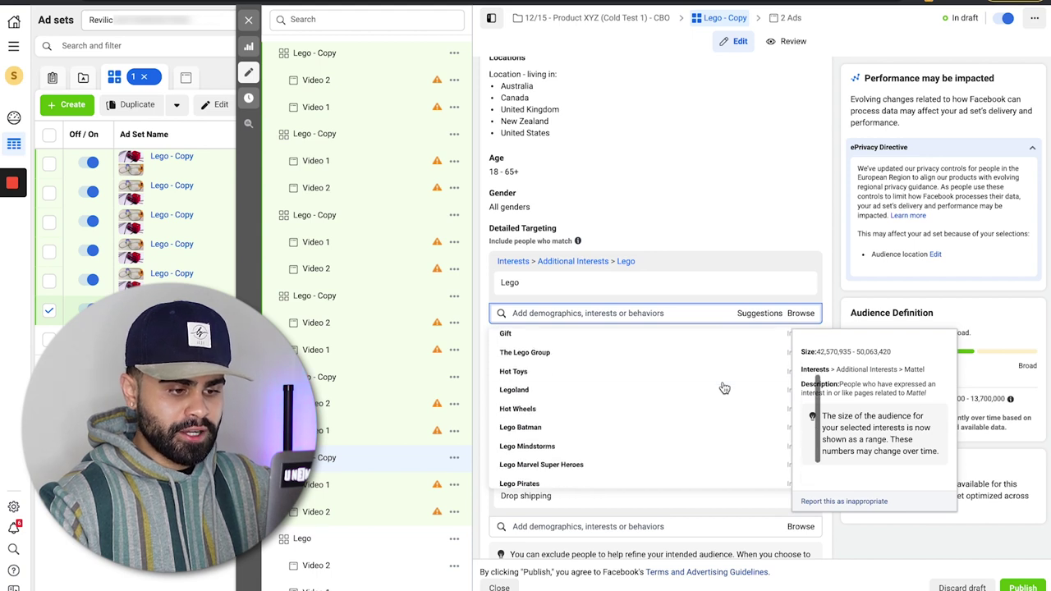
scroll(724, 386, "up", 1)
scroll(724, 386, "up", 2)
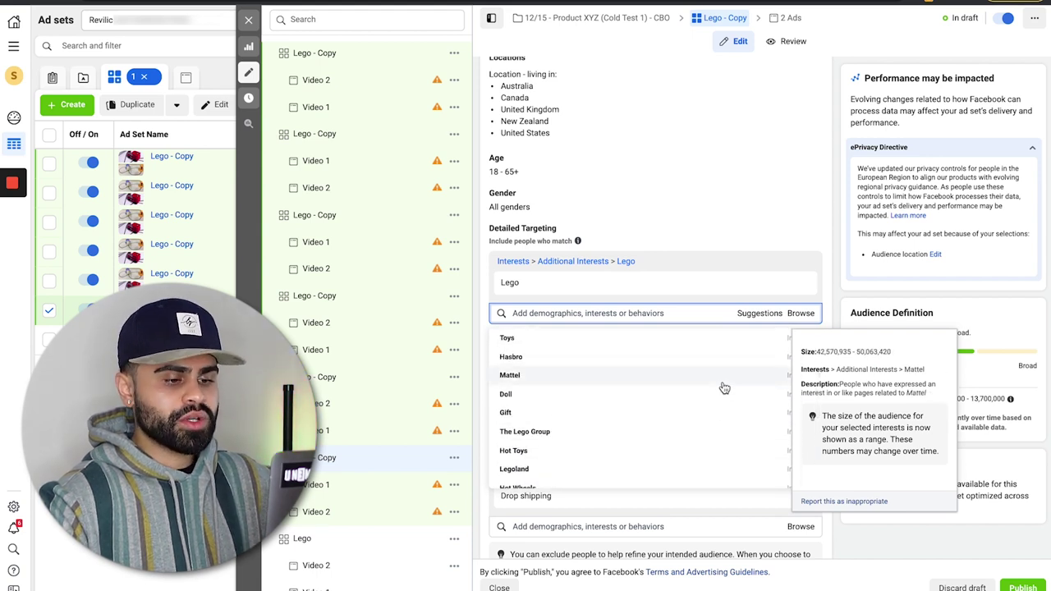
mouse_move(687, 348)
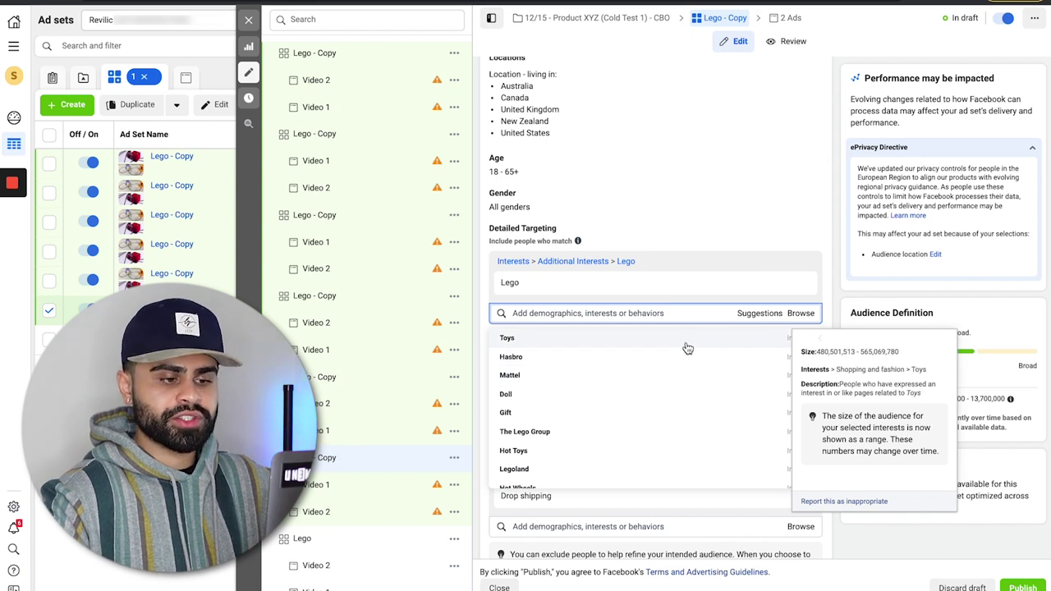
left_click(687, 348)
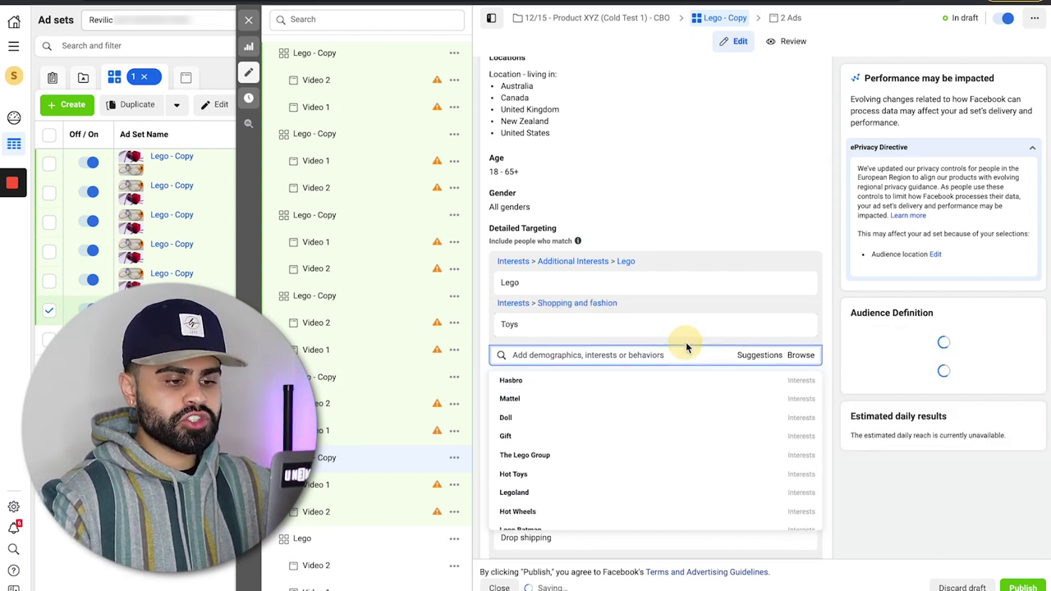
mouse_move(758, 291)
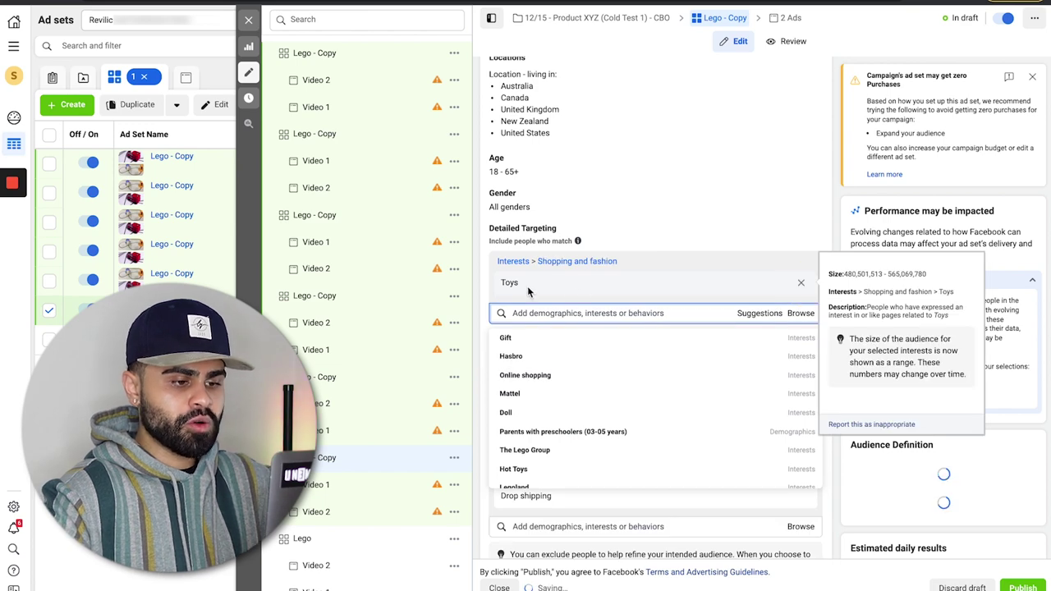
Rename the ad set that targets the Toys interest as "Toys".
scroll(520, 291, "up", 10)
left_click(494, 107)
type("Toys")
key("BackSpace")
key("BackSpace")
key("BackSpace")
key("BackSpace")
key("BackSpace")
key("BackSpace")
key("BackSpace")
key("BackSpace")
key("BackSpace")
key("BackSpace")
key("BackSpace")
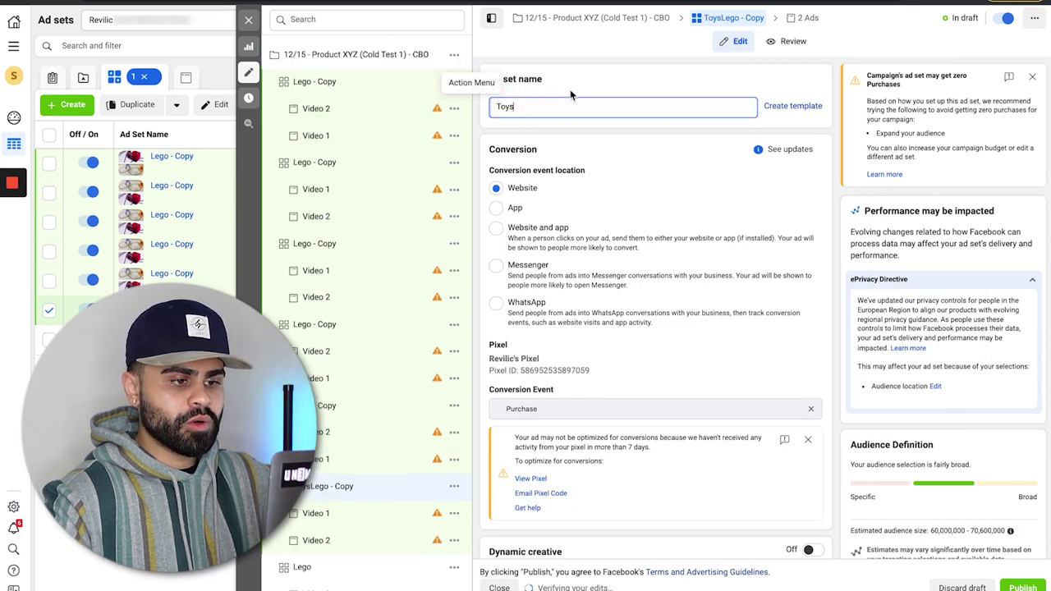
Add "Parents with preschoolers (03-05 years)" to the detailed targeting of the fifth Lego - Copy ad set.
left_click(369, 376)
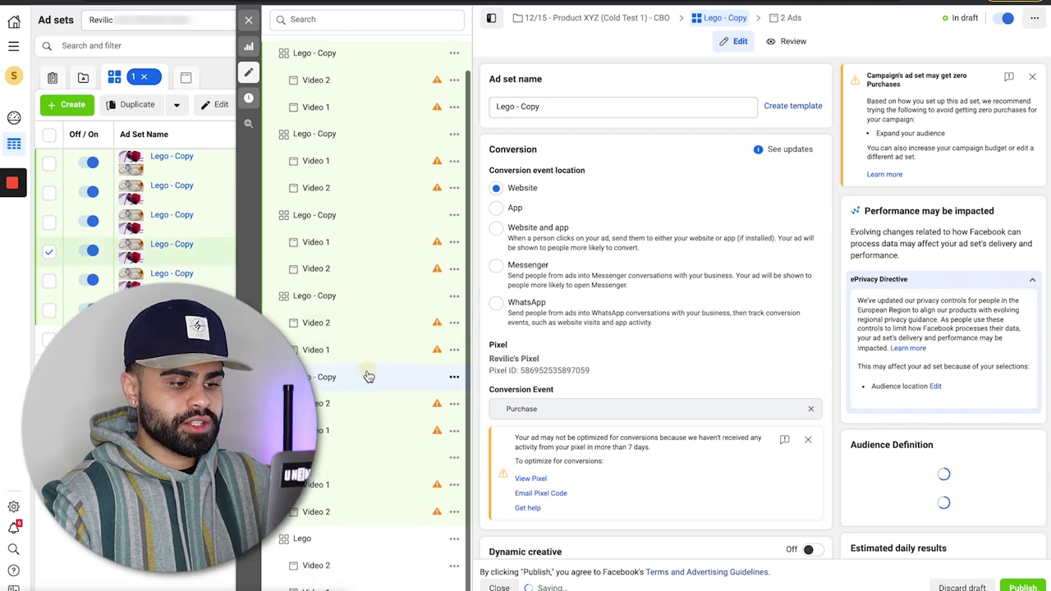
scroll(640, 374, "down", 3)
scroll(647, 378, "down", 10)
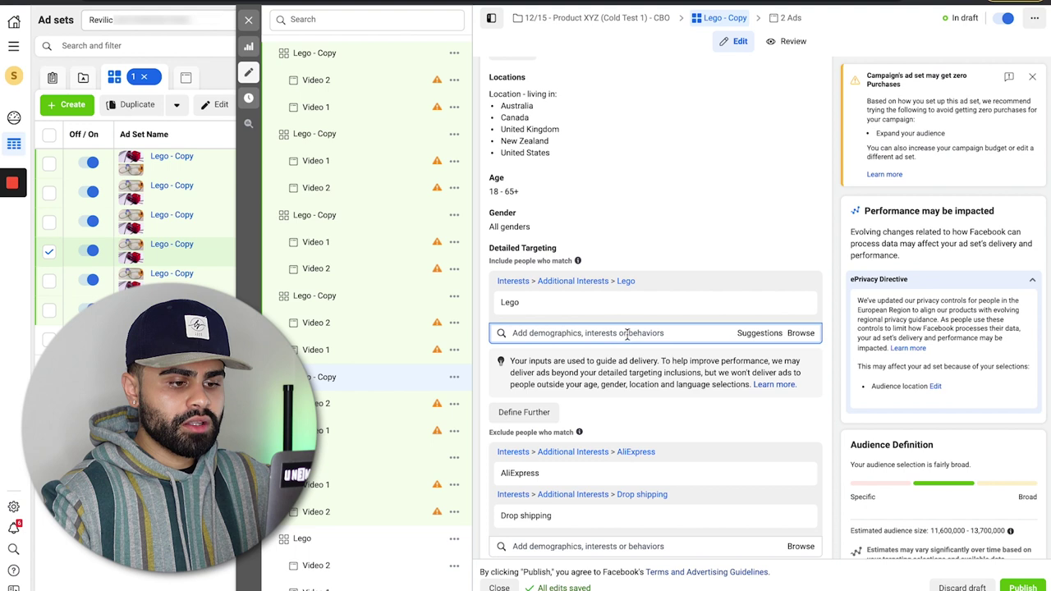
type("pare")
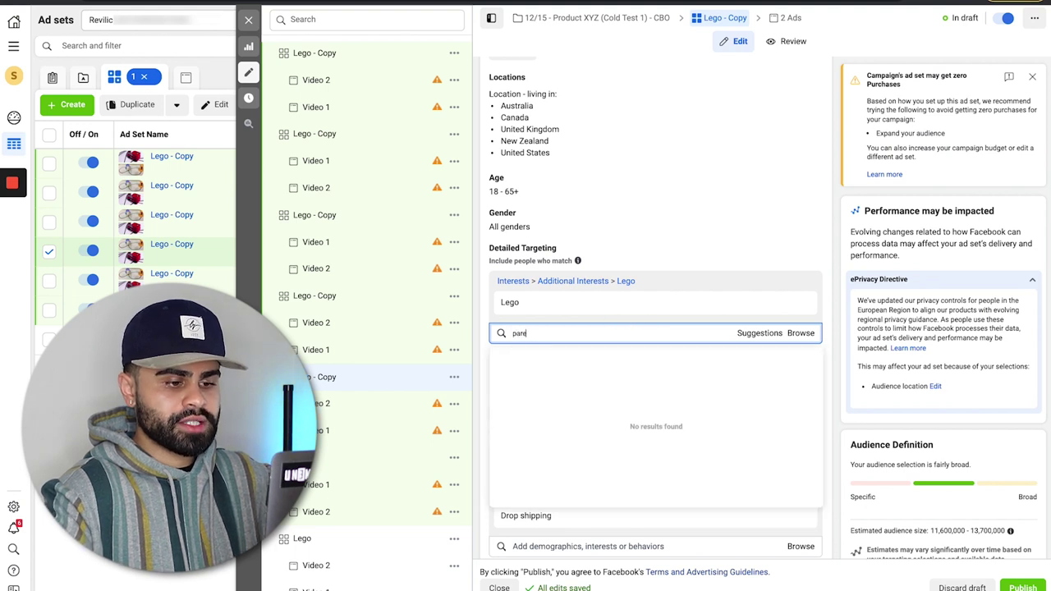
type("nts")
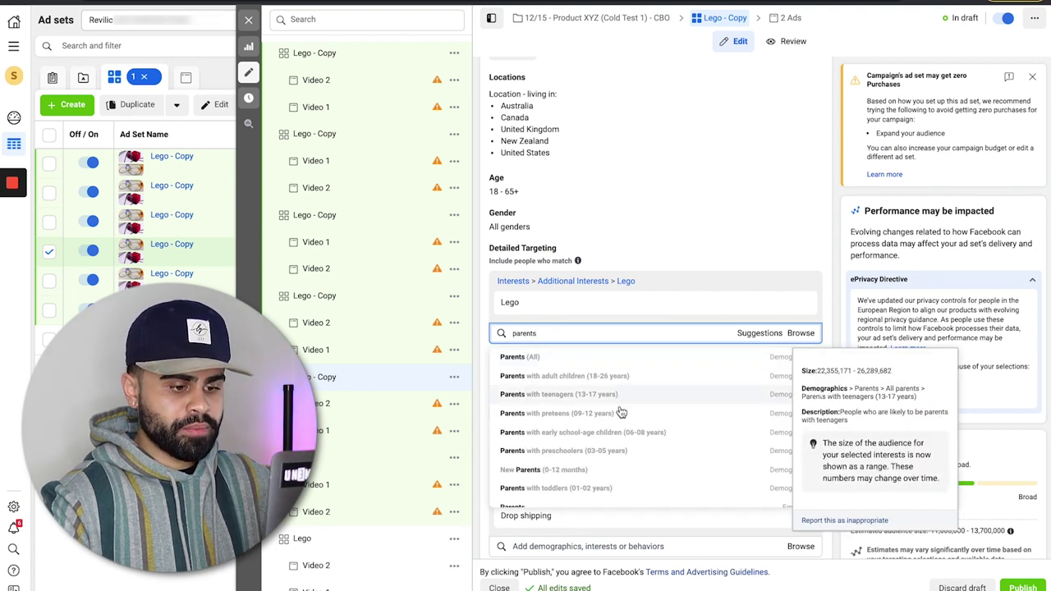
left_click(614, 451)
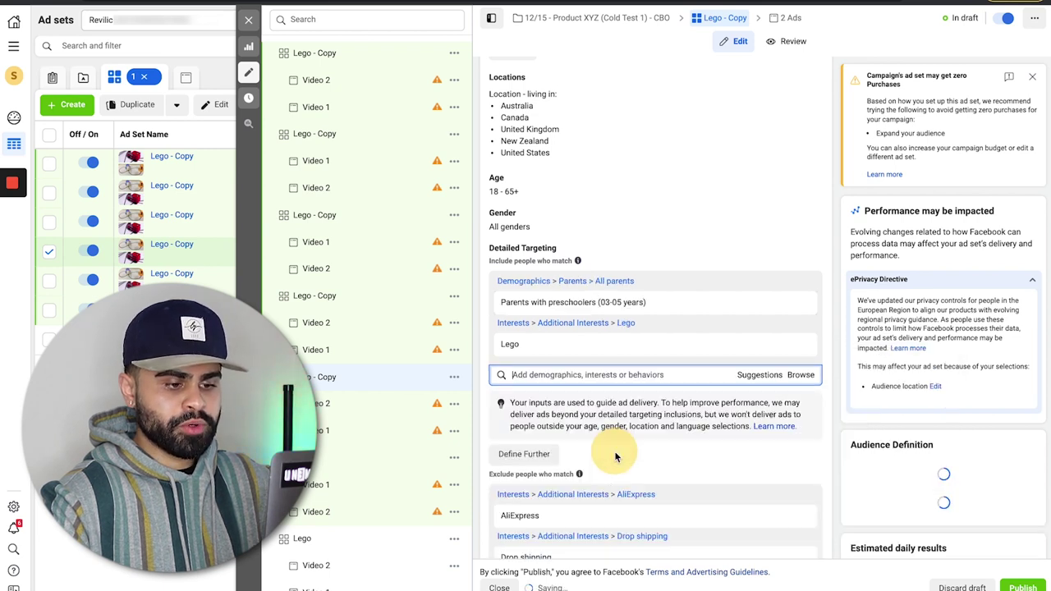
Add the suggested parents with early school-age children (06-08 years) and with preteens (09-12 years), and remove the Lego interest.
left_click(743, 376)
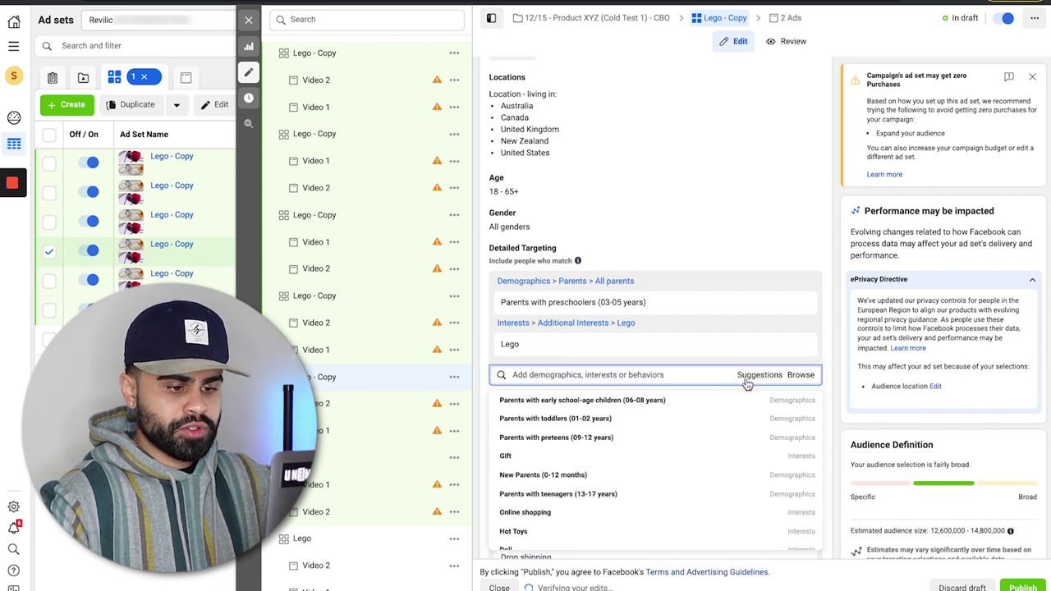
left_click(704, 400)
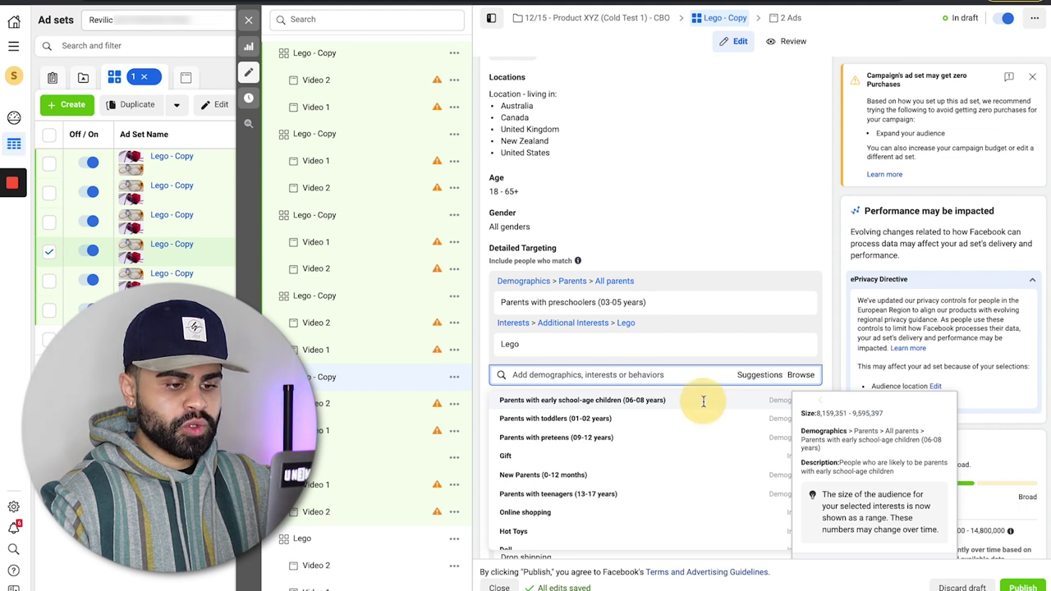
left_click(746, 406)
left_click(746, 405)
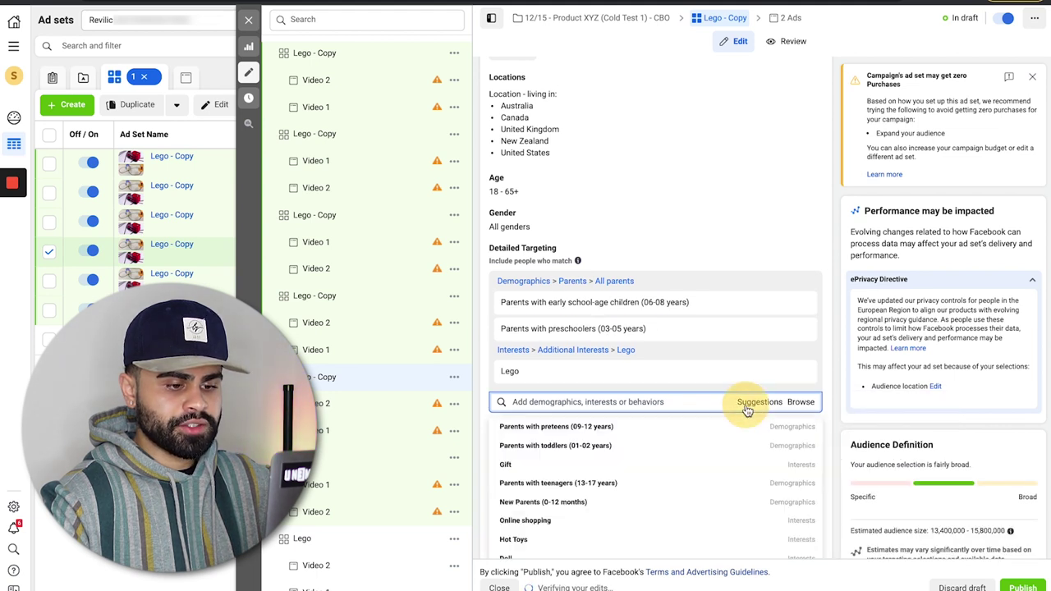
left_click(706, 427)
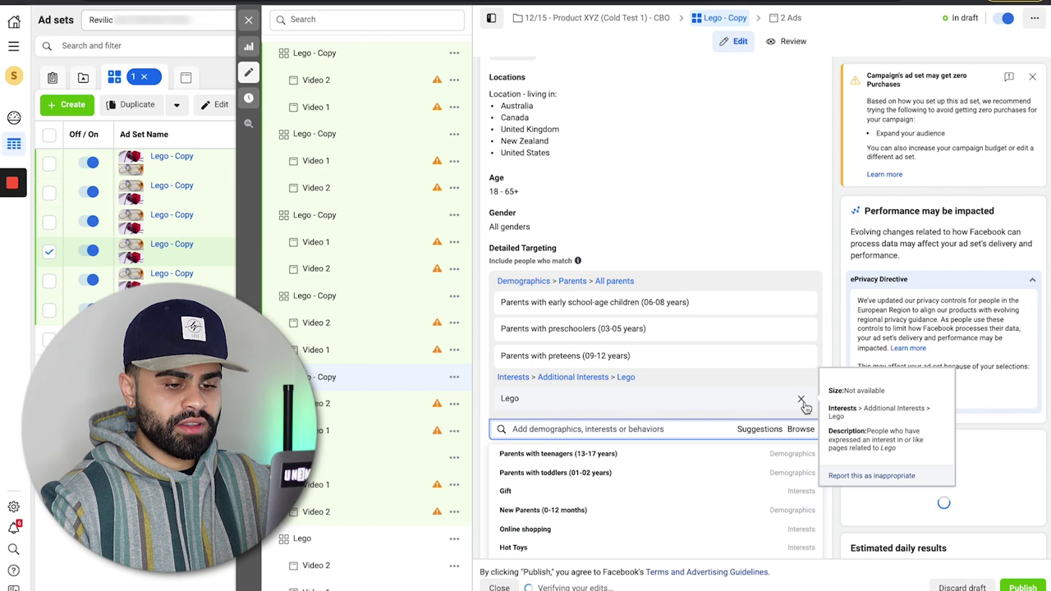
left_click(805, 403)
Rename the ad set that targets the three parents age groups as "Parents w/ Kids (3-12)".
scroll(681, 250, "up", 6)
scroll(678, 247, "up", 5)
triple_click(578, 108)
type("(ar")
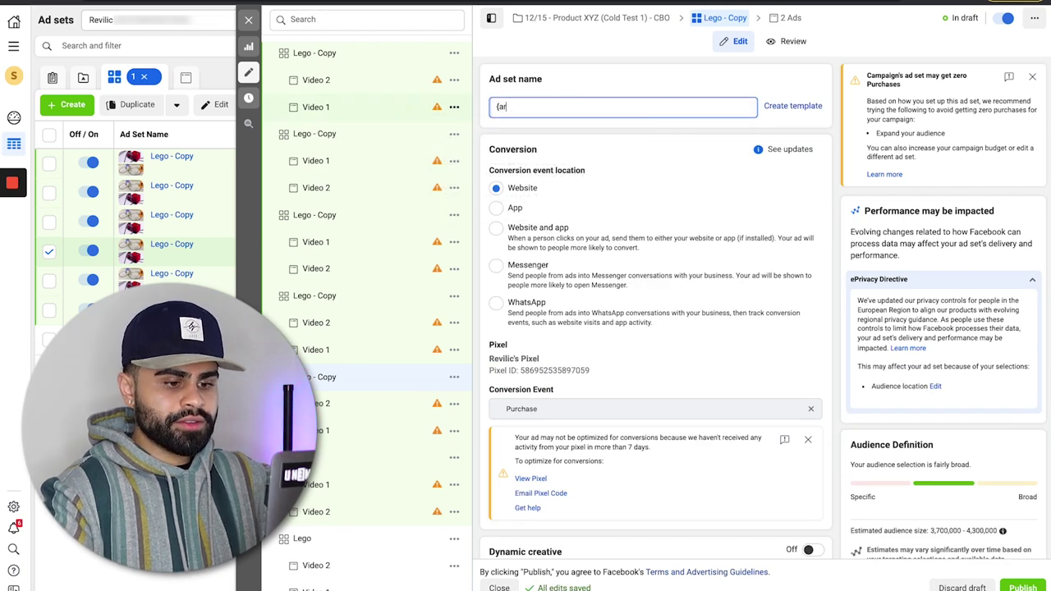
key("BackSpace")
key("BackSpace")
key("BackSpace")
type("Parents w/")
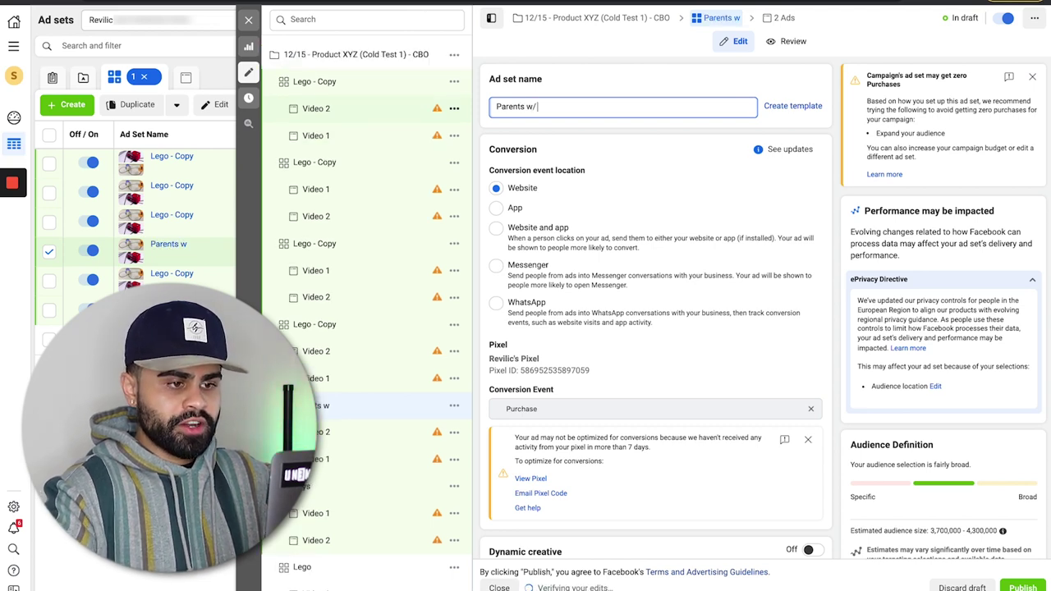
type(" Kids (3-12))")
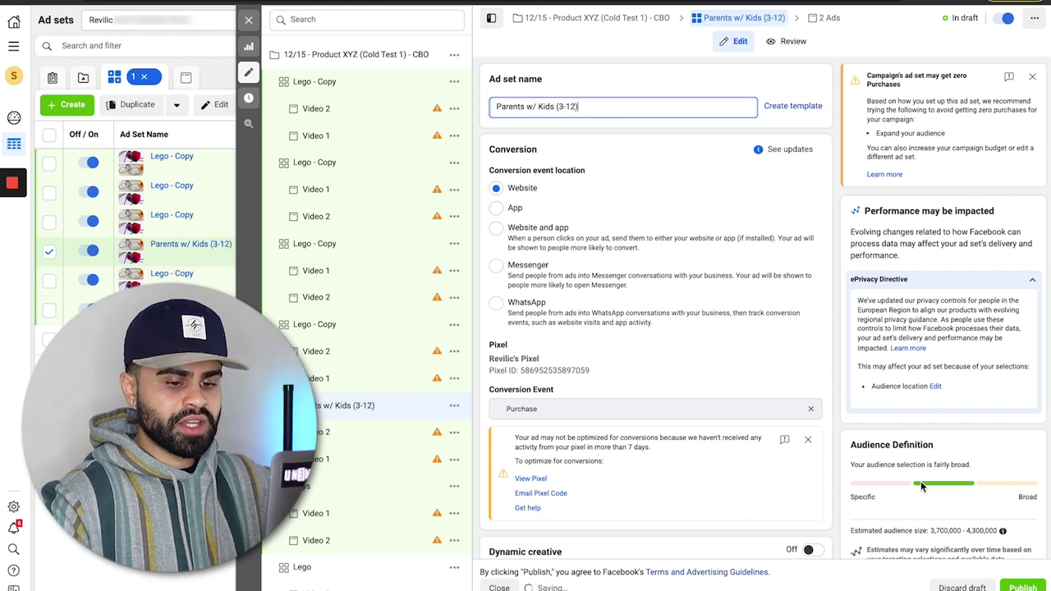
Replace the Lego interest with Early childhood in the detailed targeting of the Lego - Copy ad set above Parents w/ Kids (3-12).
left_click(330, 488)
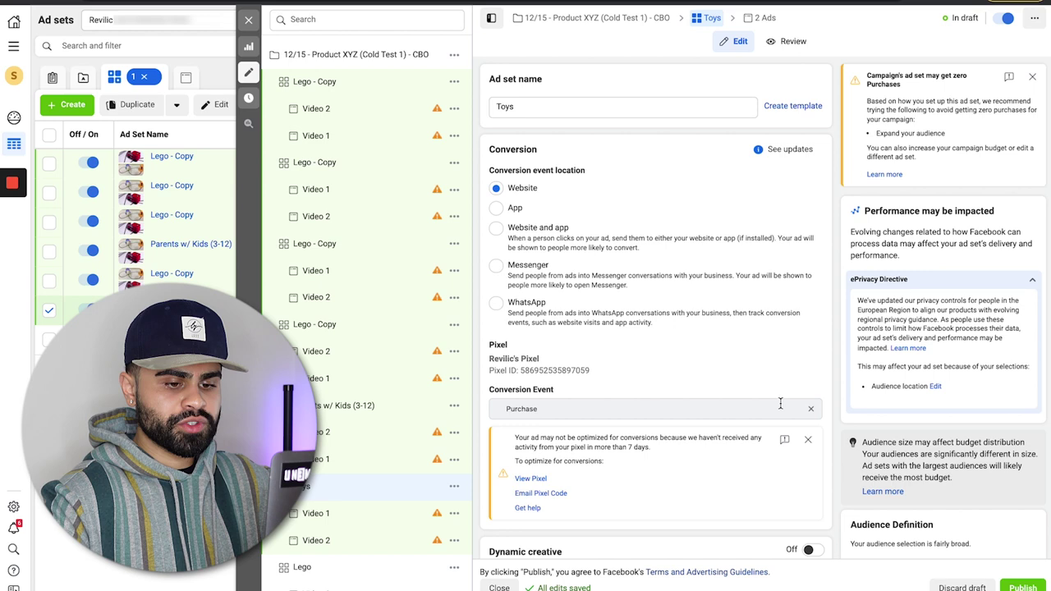
scroll(931, 409, "down", 10)
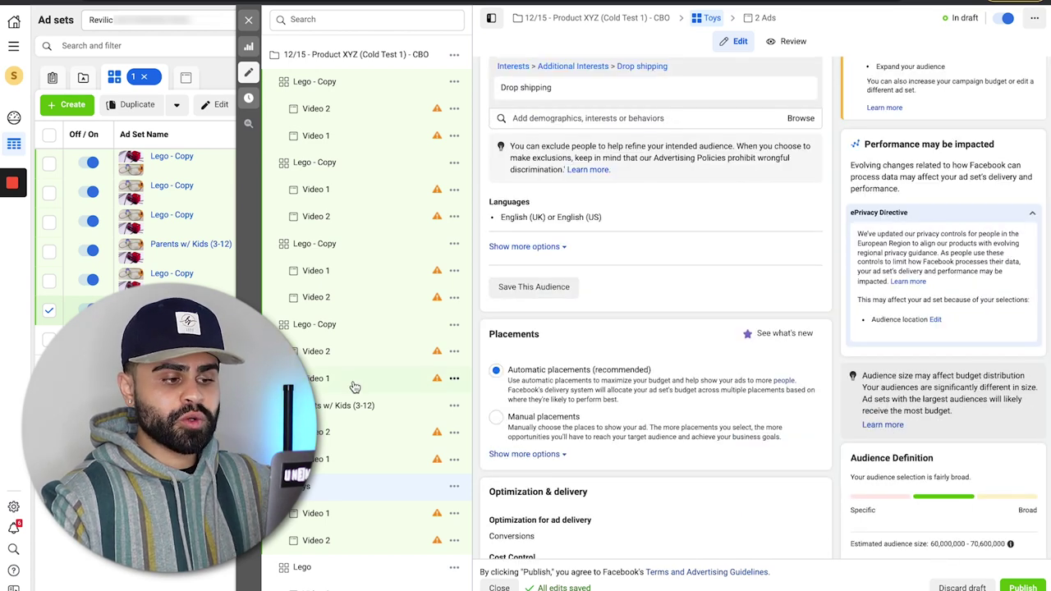
left_click(363, 325)
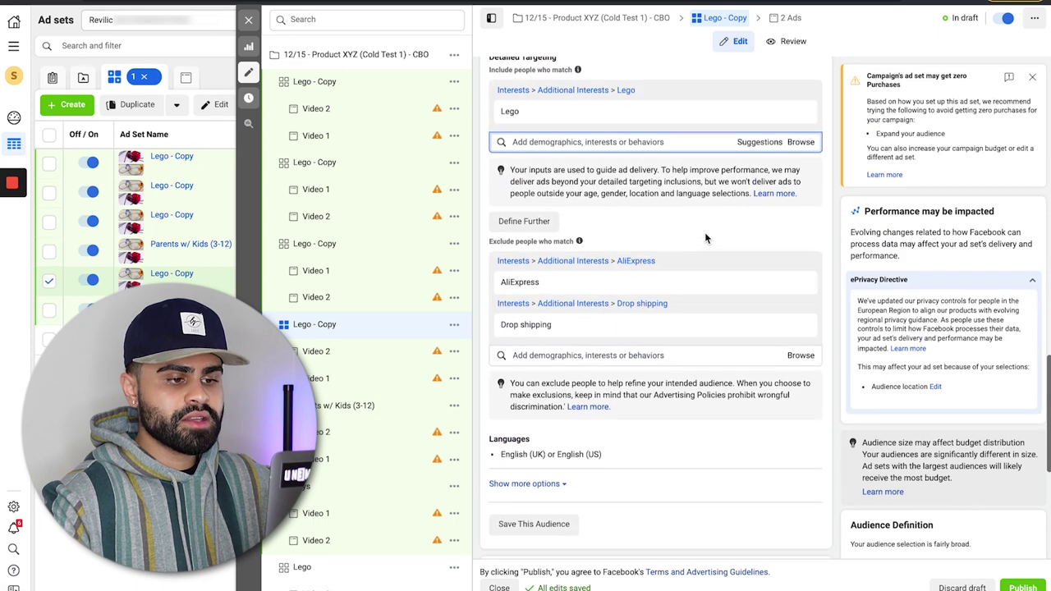
scroll(705, 235, "up", 2)
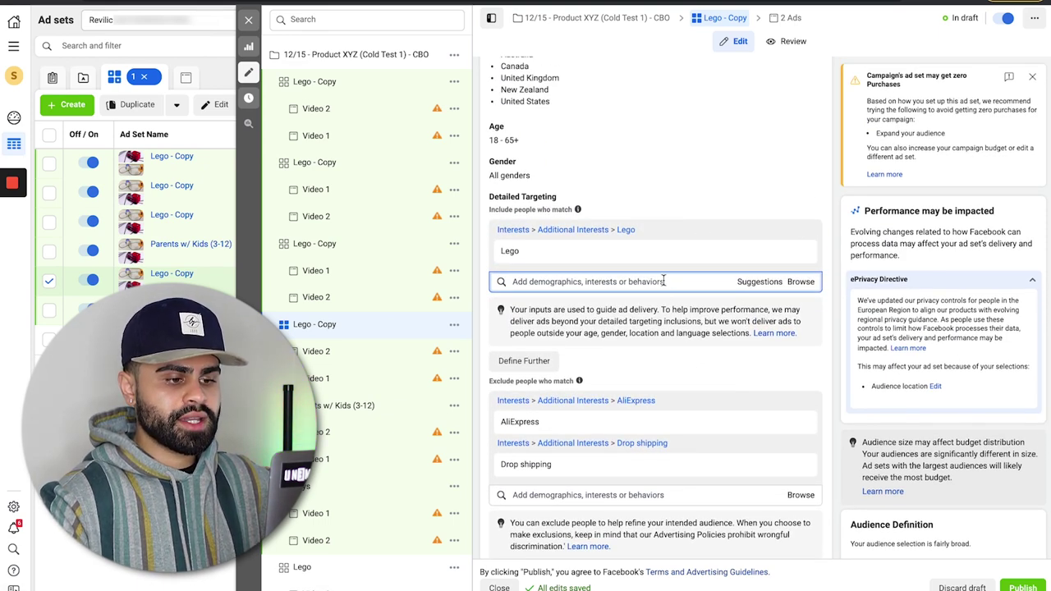
type("early child")
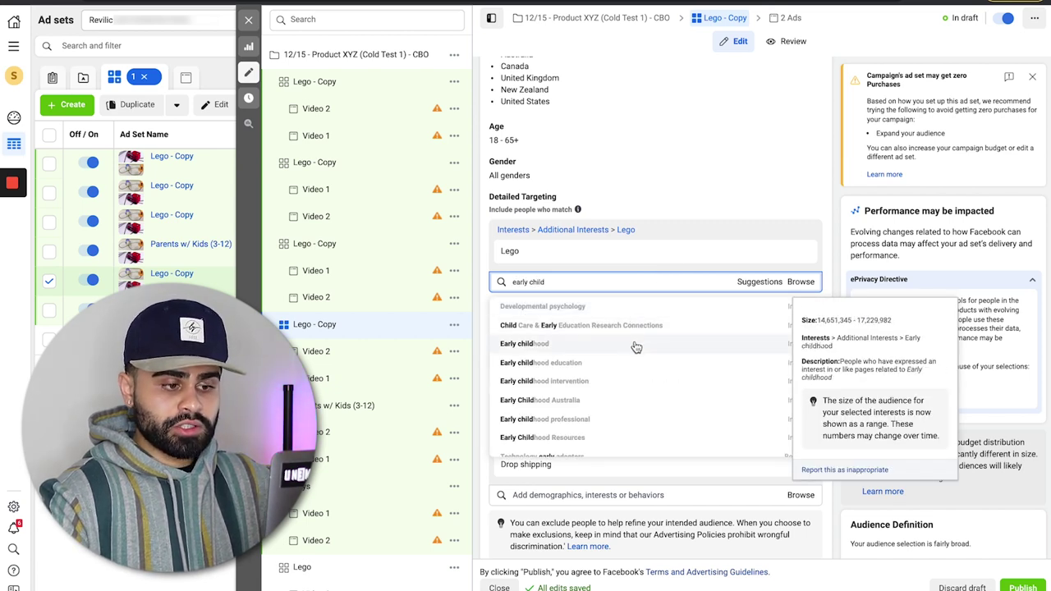
left_click(637, 344)
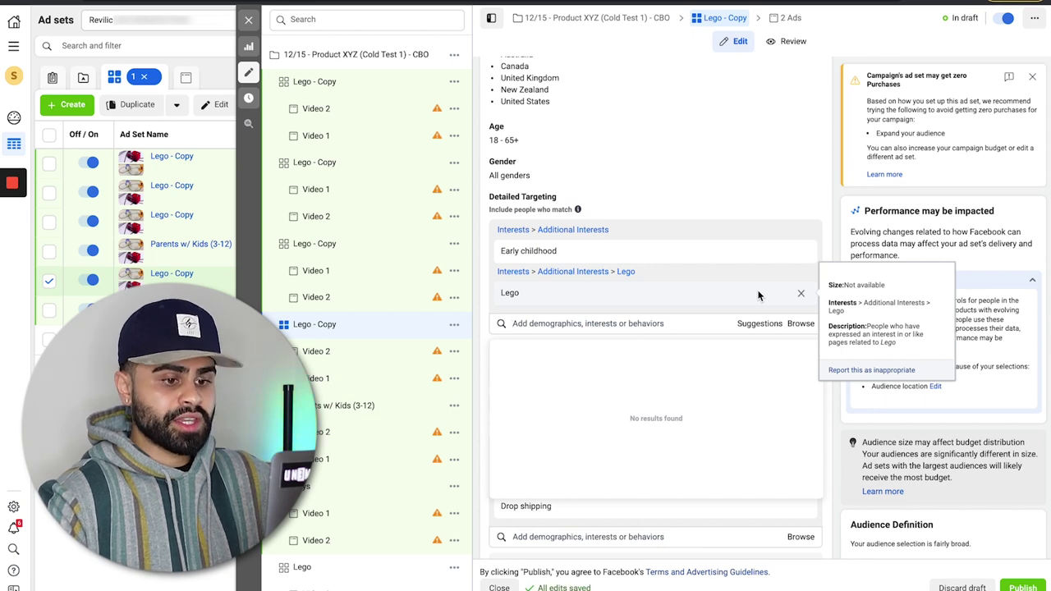
left_click(800, 293)
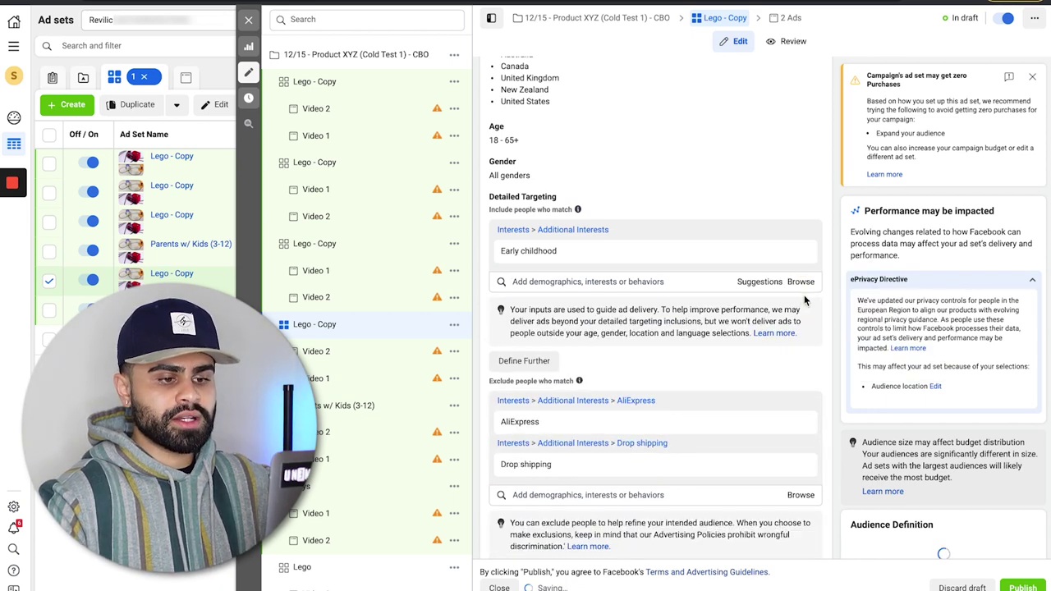
scroll(961, 506, "down", 3)
scroll(960, 507, "down", 3)
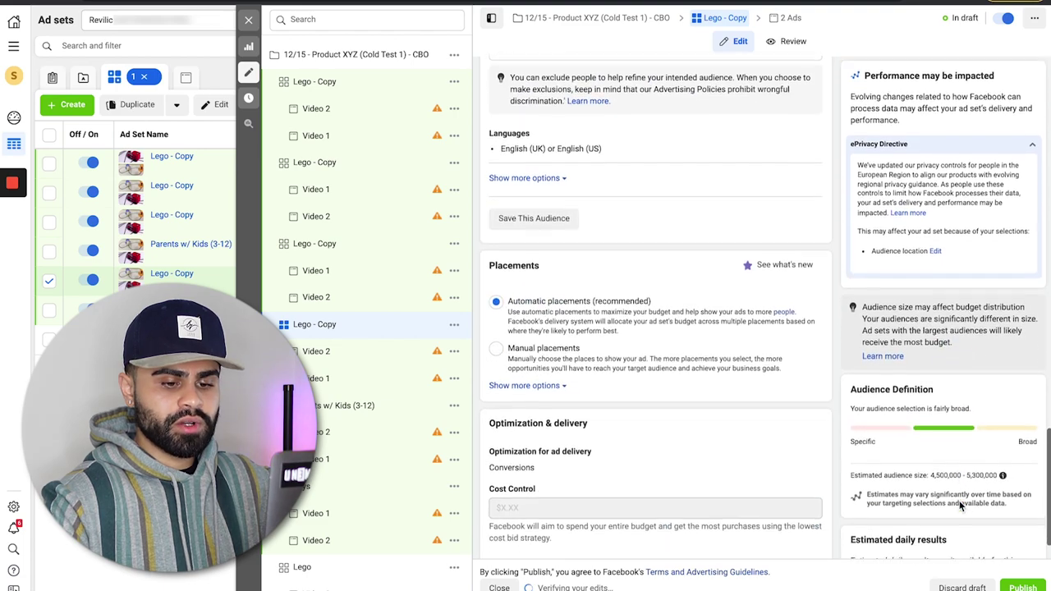
Rename the ad set that targets the Early childhood interest as "Early Childhood".
scroll(745, 350, "up", 7)
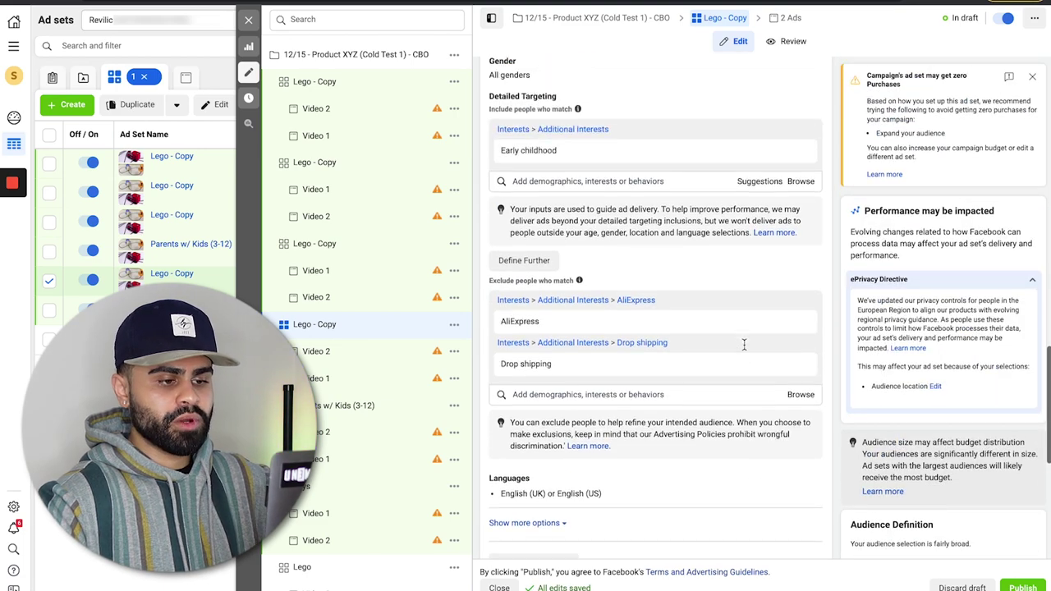
mouse_move(525, 349)
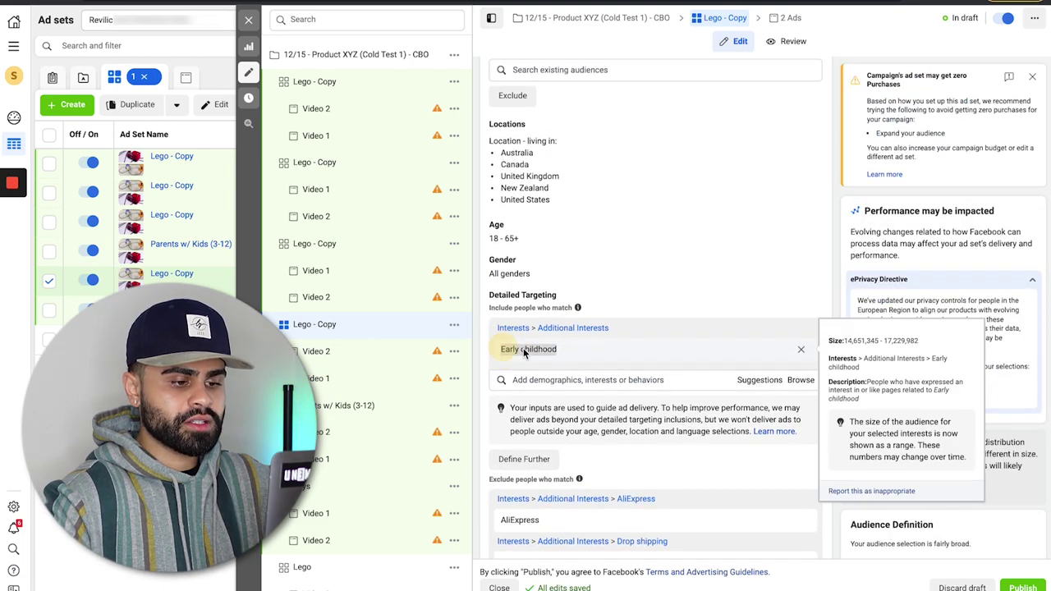
scroll(525, 349, "up", 12)
left_click_drag(581, 104, 492, 106)
type("Early childhood")
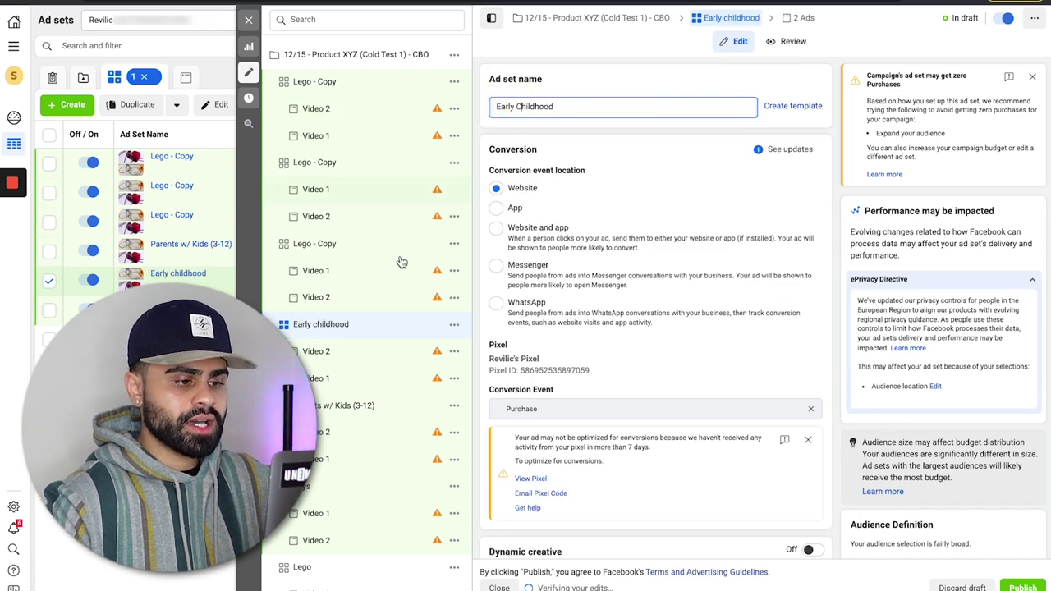
Replace the Lego interest with Child care in the detailed targeting of the Lego - Copy ad set above Early Childhood.
left_click(351, 243)
scroll(669, 271, "down", 10)
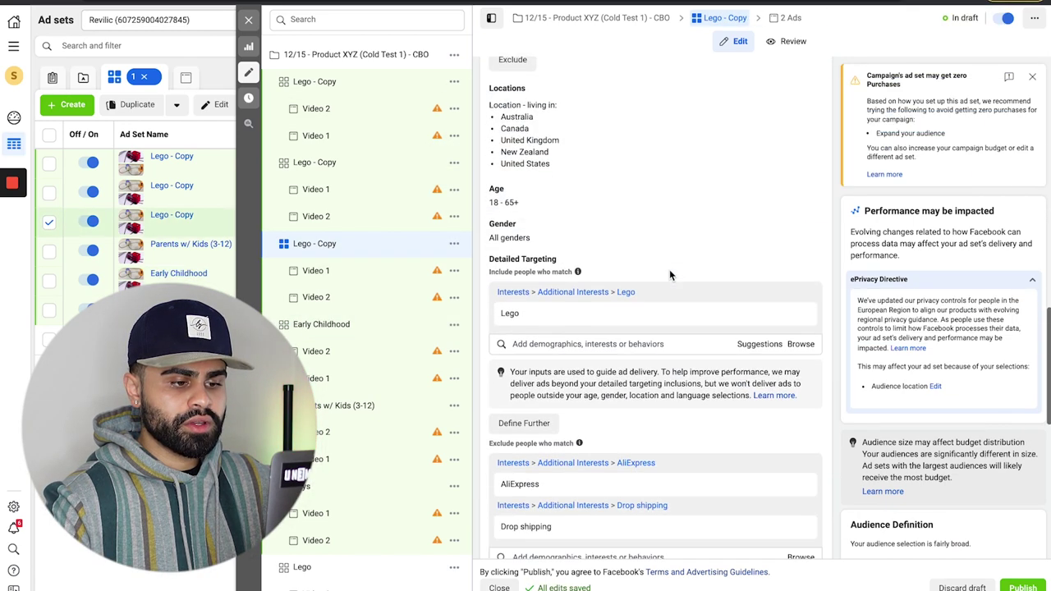
scroll(669, 274, "down", 3)
left_click(626, 207)
type("d care")
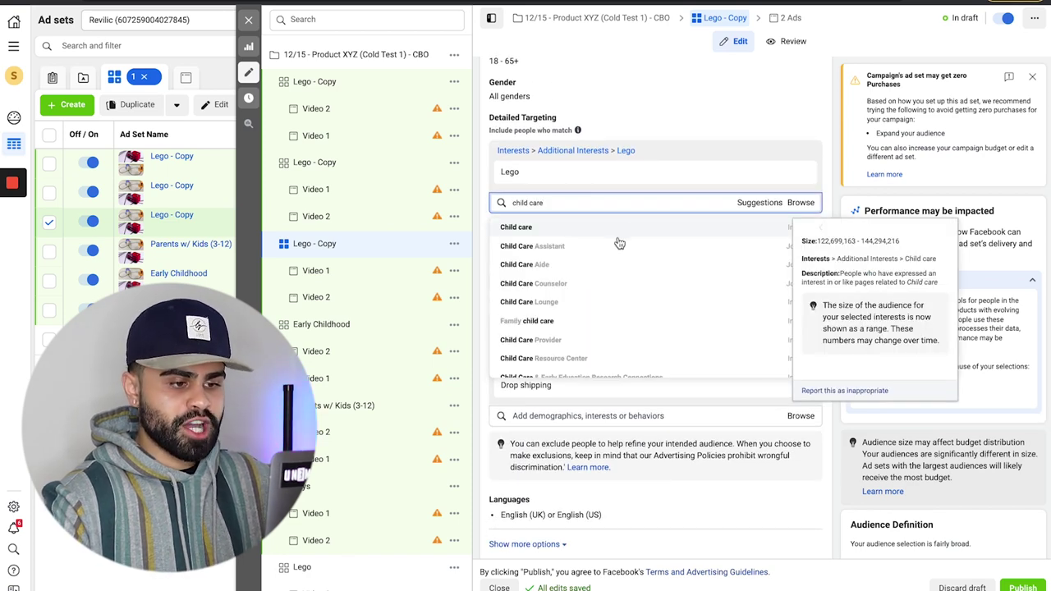
left_click(616, 233)
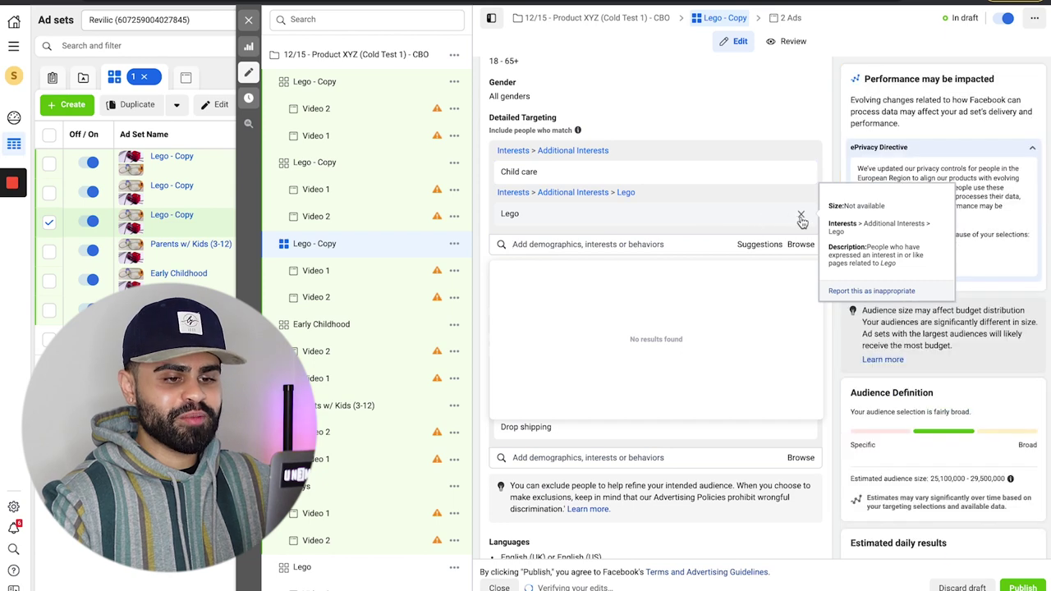
left_click(799, 217)
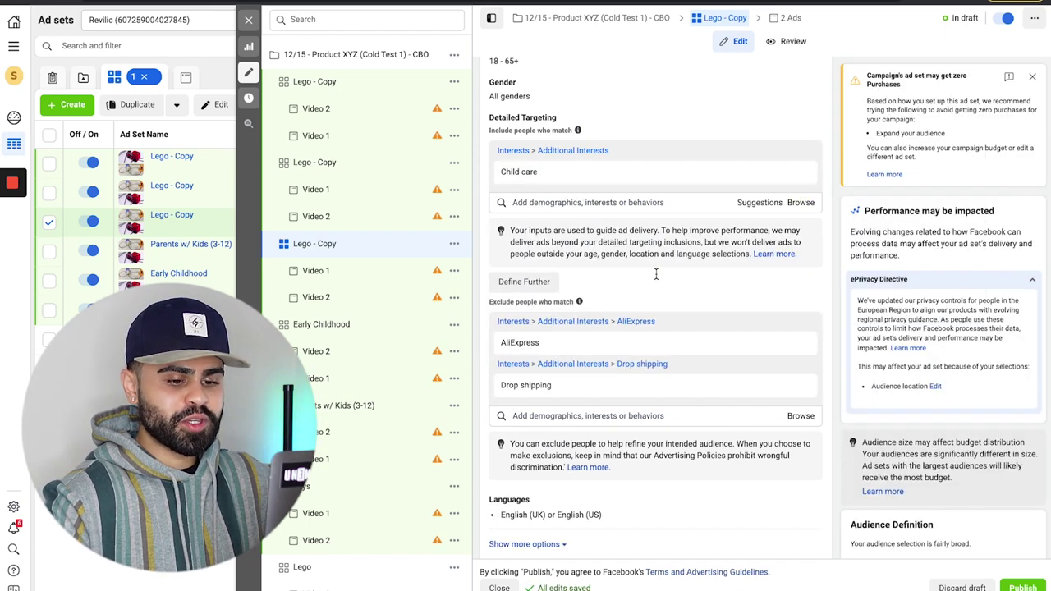
scroll(758, 342, "down", 5)
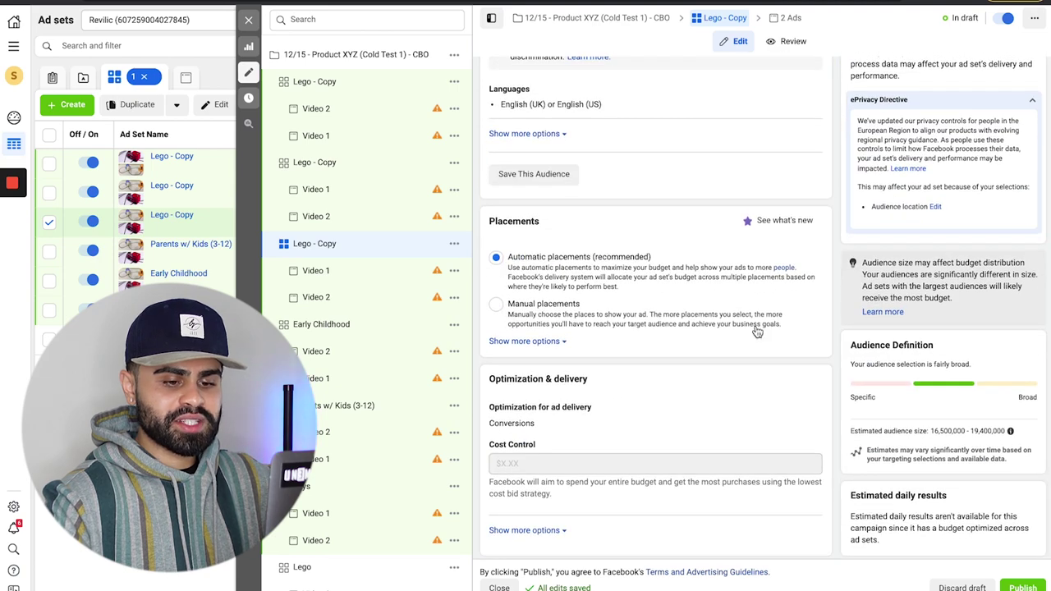
Rename the ad set that targets the Child care interest as "Child Care".
scroll(657, 328, "up", 8)
mouse_move(500, 300)
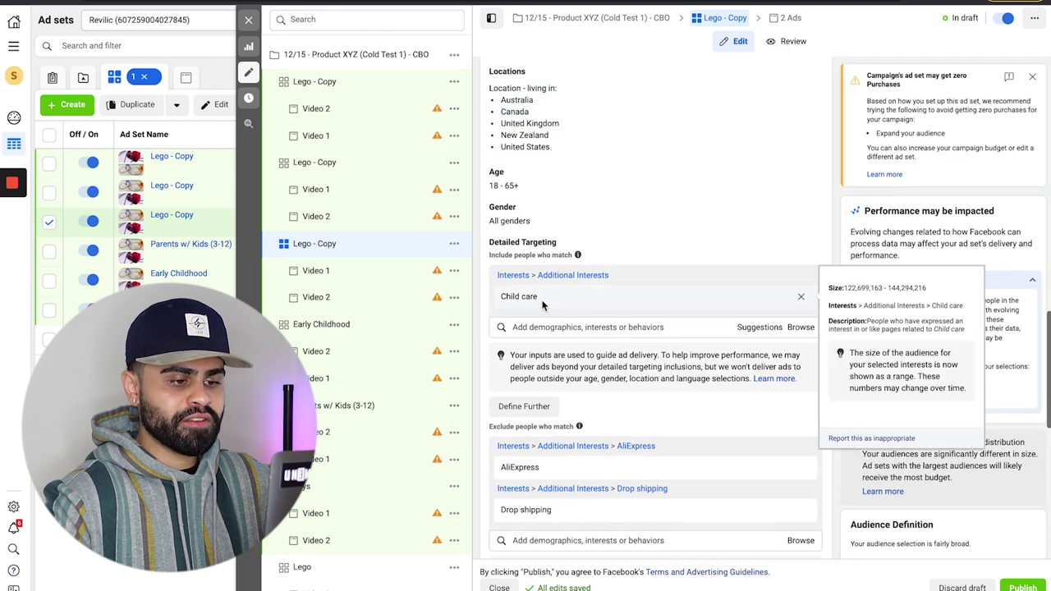
scroll(569, 141, "up", 10)
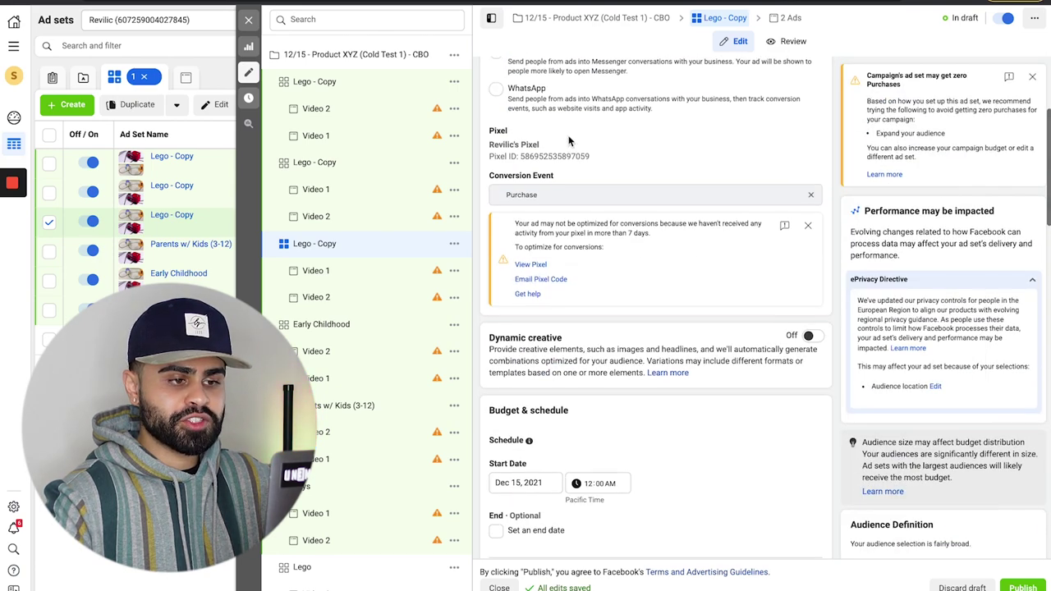
left_click_drag(553, 105, 454, 107)
type("Child care")
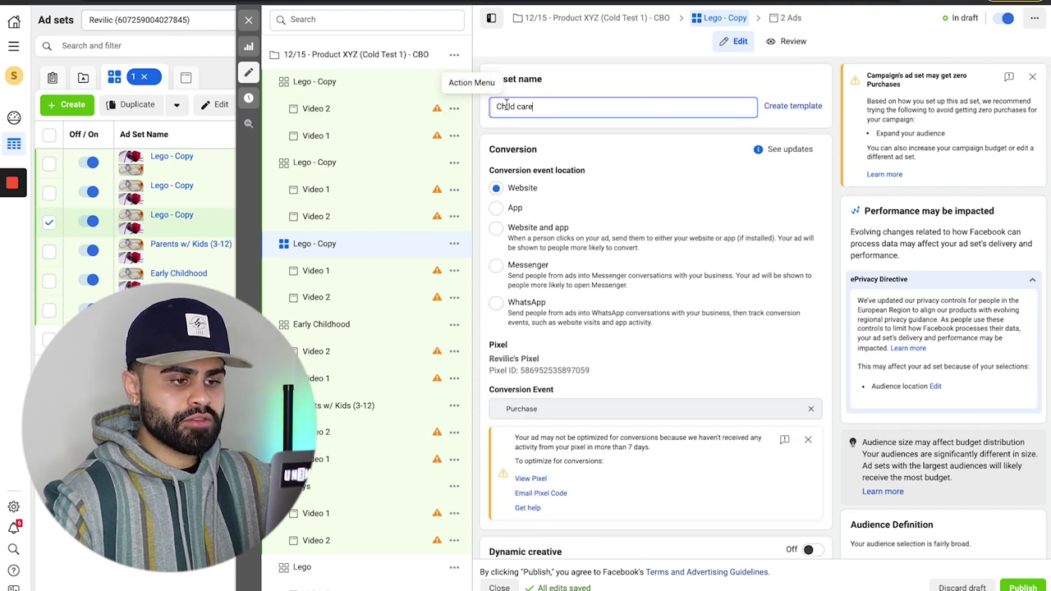
left_click(522, 107)
key("BackSpace")
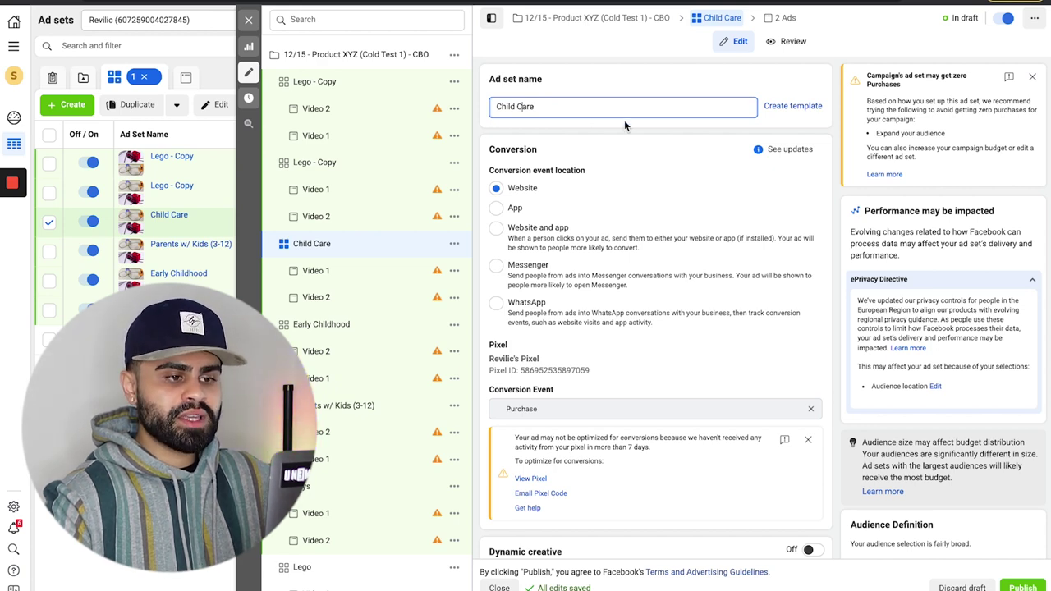
Replace the Lego interest with the suggested Hasbro interest in the detailed targeting of the Lego - Copy ad set above Child Care.
left_click(435, 162)
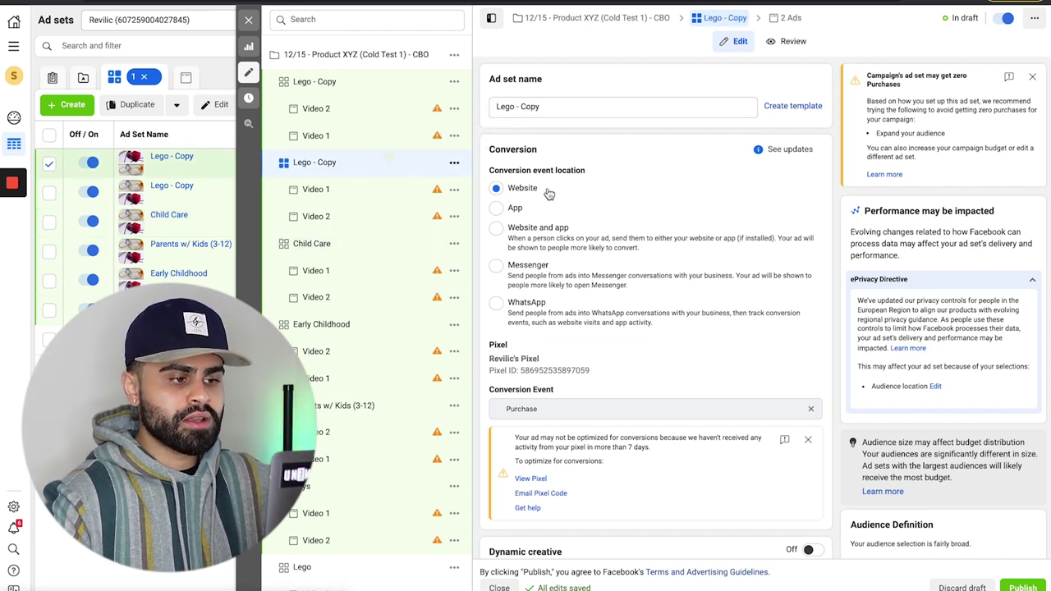
scroll(657, 288, "down", 10)
scroll(693, 250, "down", 8)
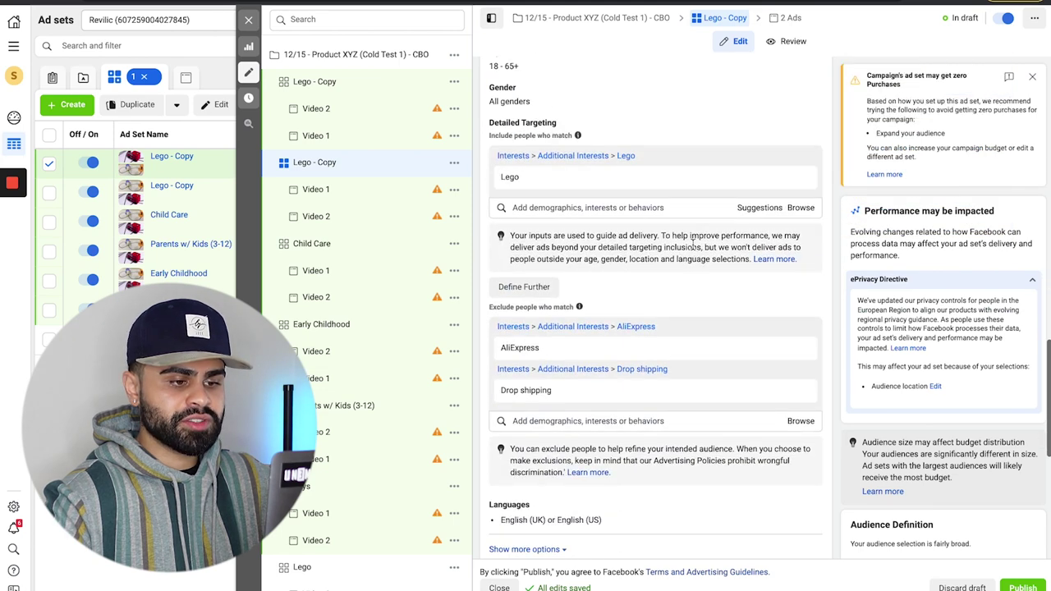
left_click(772, 211)
scroll(682, 285, "down", 3)
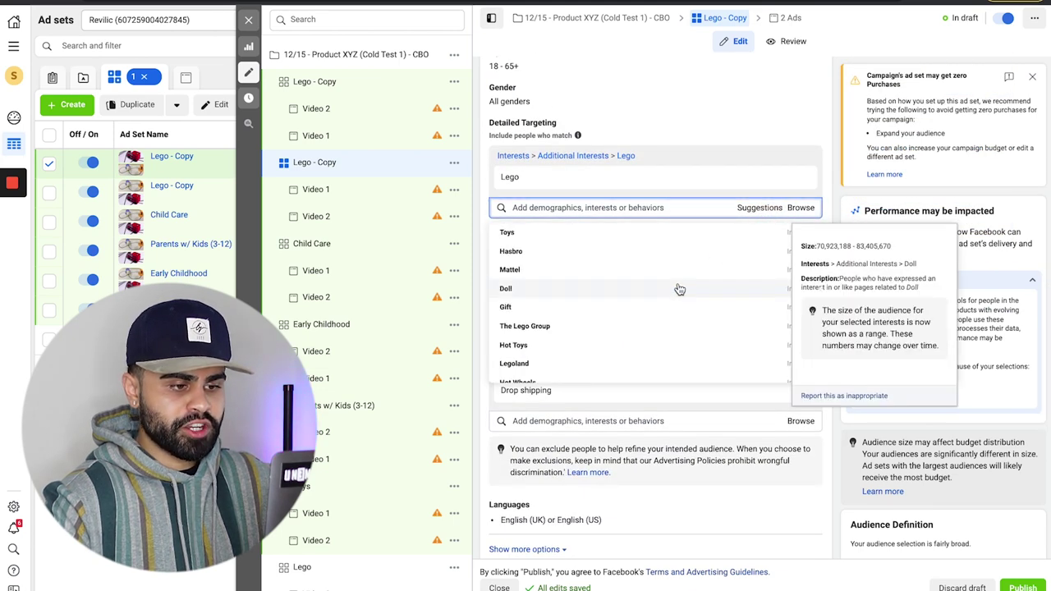
scroll(680, 289, "up", 3)
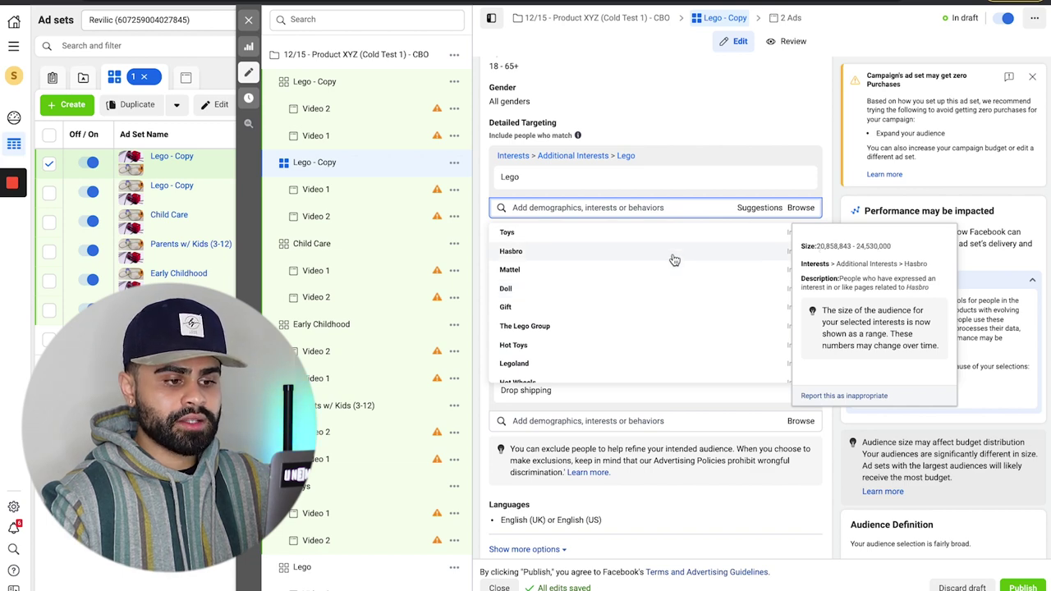
left_click(673, 258)
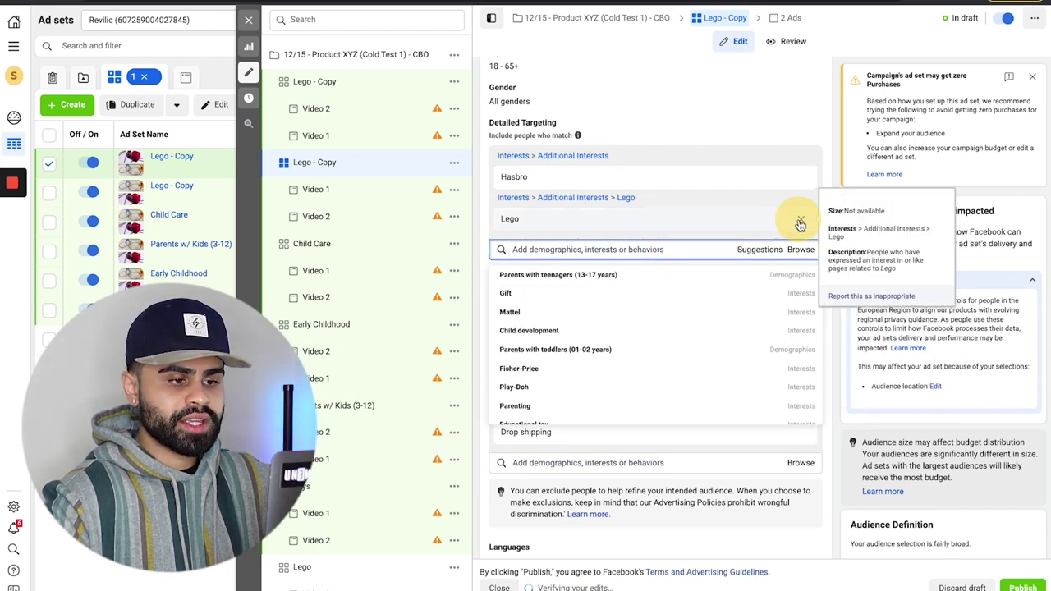
left_click(799, 221)
left_click(710, 137)
Rename the ad set that targets the Hasbro interest as "Hasbro".
mouse_move(525, 178)
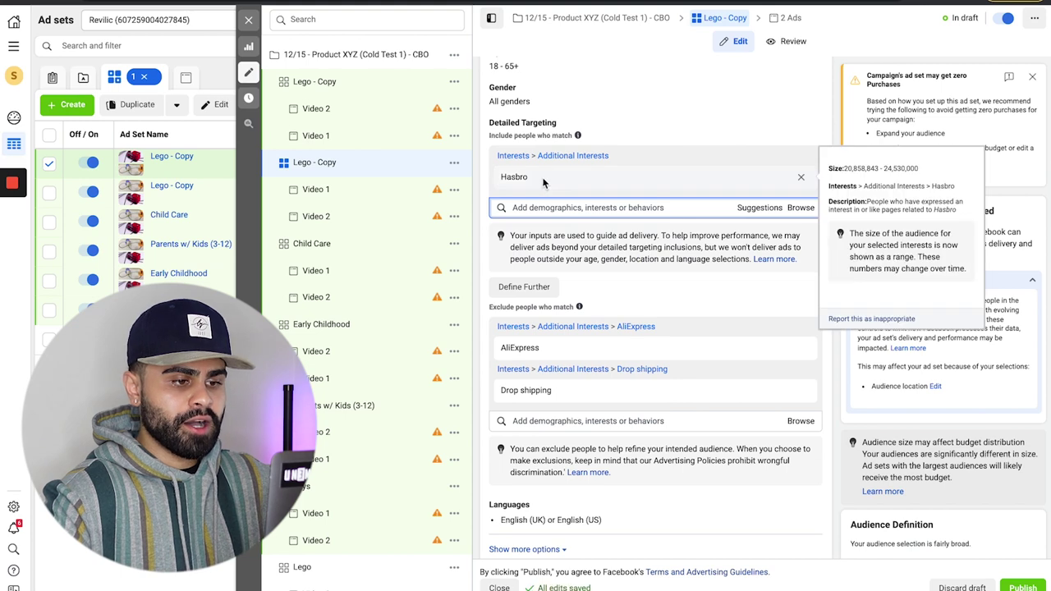
scroll(513, 182, "up", 10)
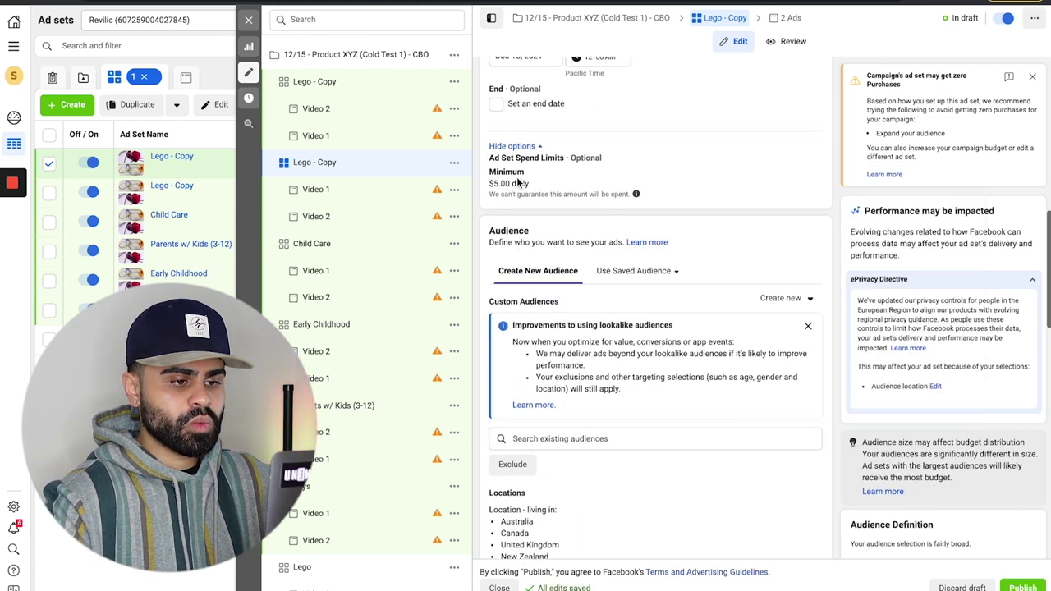
scroll(517, 182, "up", 5)
left_click_drag(555, 103, 474, 106)
type("Hasbro")
Review the estimated audience sizes of the Hasbro and Parents w/ Kids (3-12) ad sets, and the latter's detailed targeting.
scroll(657, 246, "down", 10)
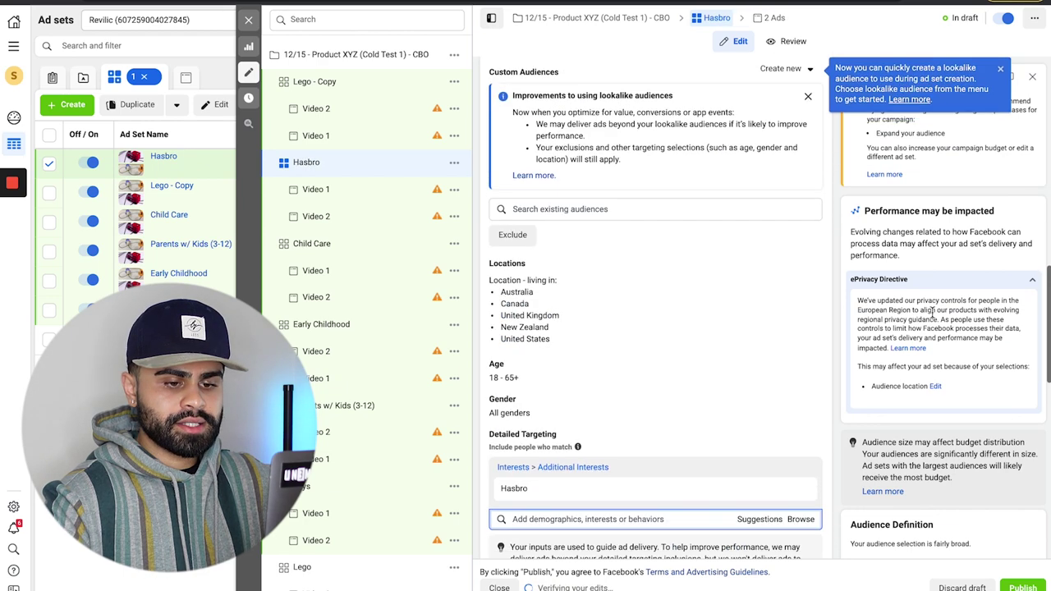
scroll(968, 381, "down", 10)
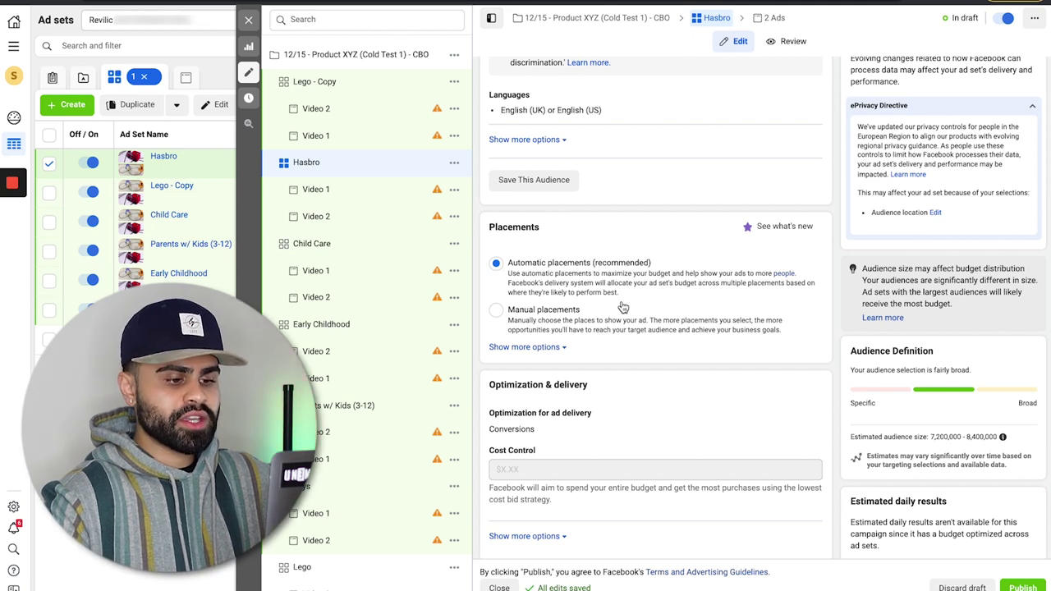
left_click(392, 408)
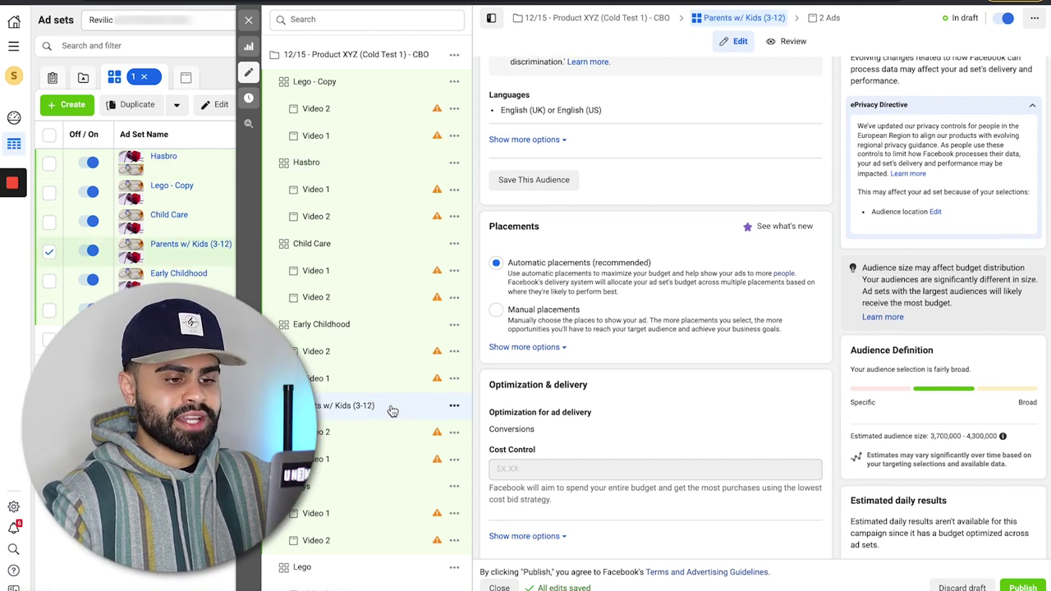
scroll(650, 367, "up", 5)
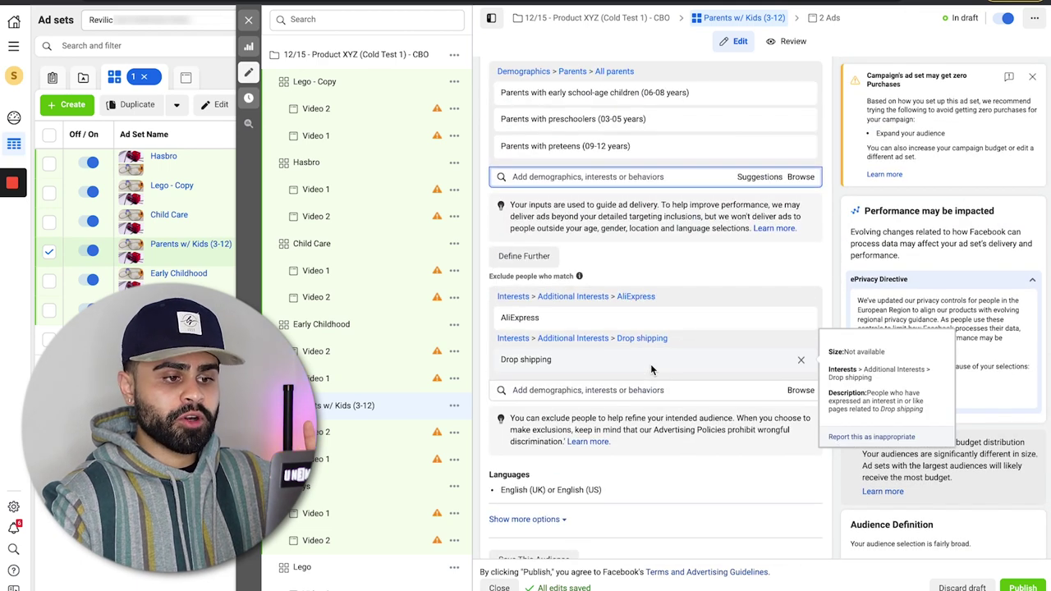
scroll(651, 369, "up", 1)
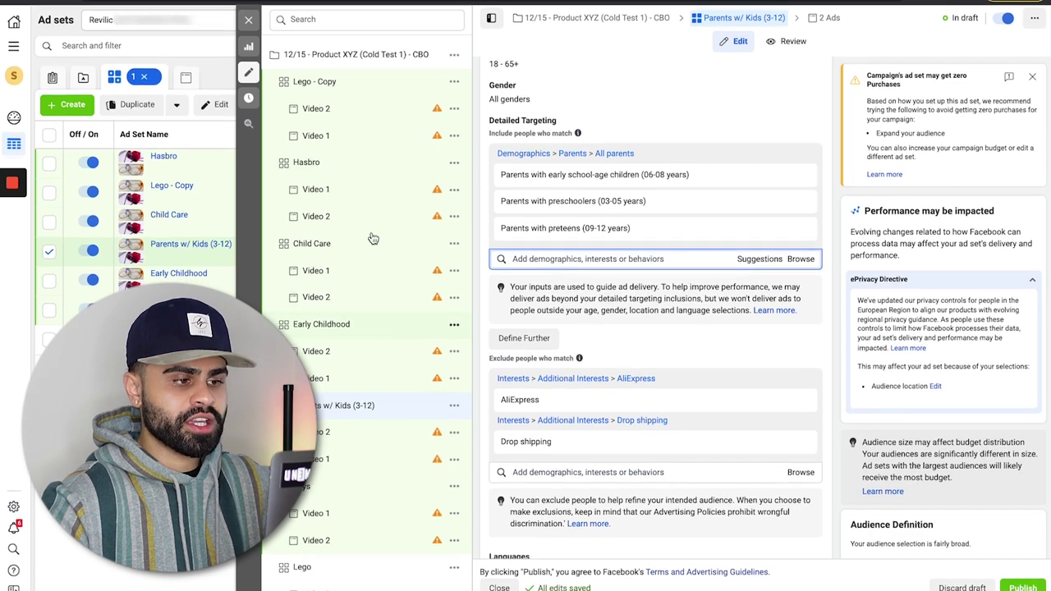
Replace the Lego interest with Early childhood education in the Lego - Copy ad set's detailed targeting and check its estimated audience size.
left_click(358, 82)
scroll(686, 271, "down", 3)
scroll(686, 270, "up", 3)
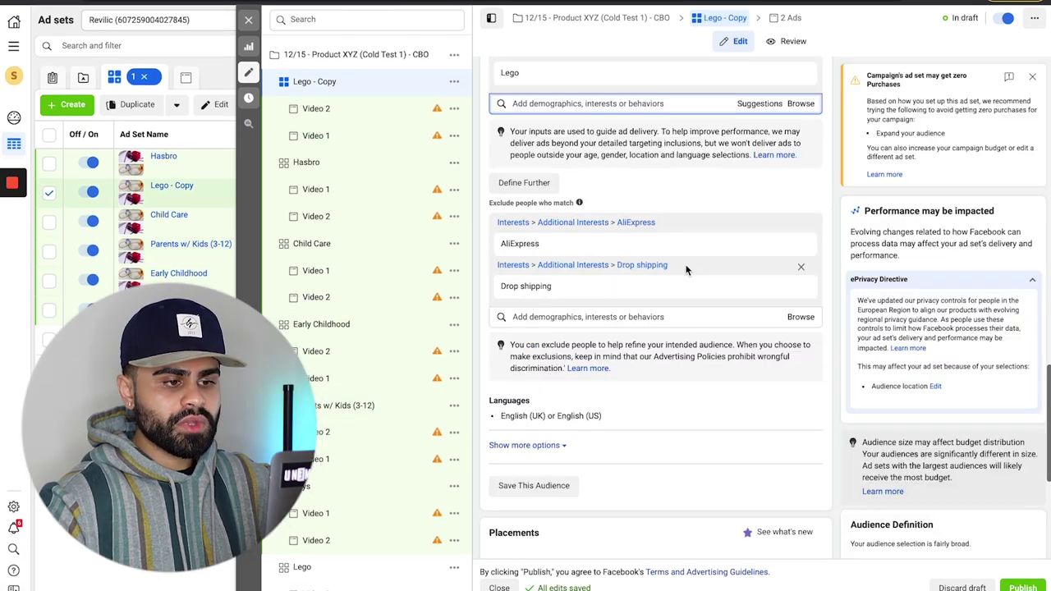
type("toddle")
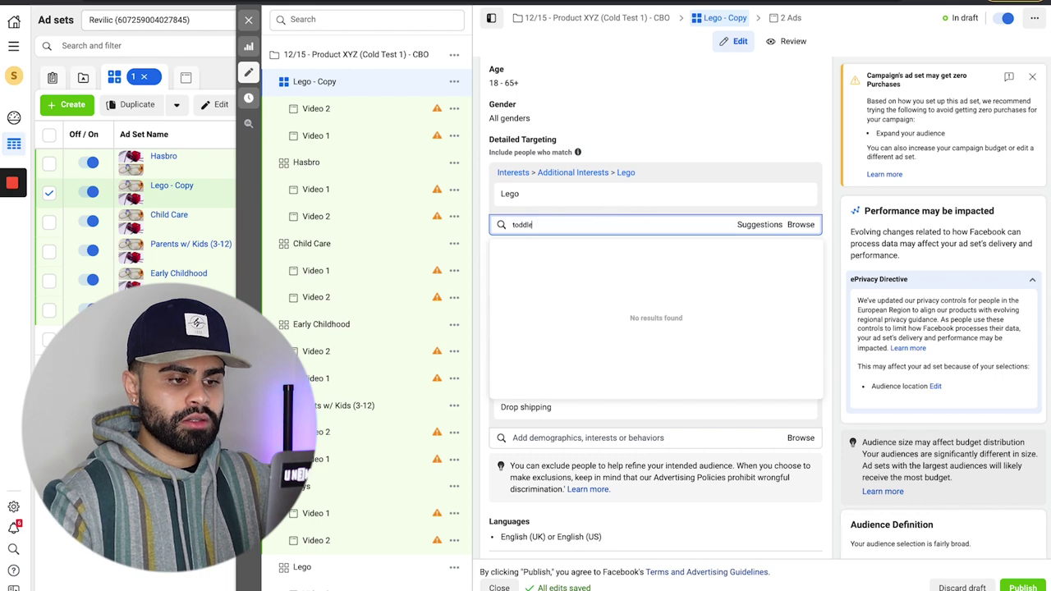
key("ctrl+a")
type("e")
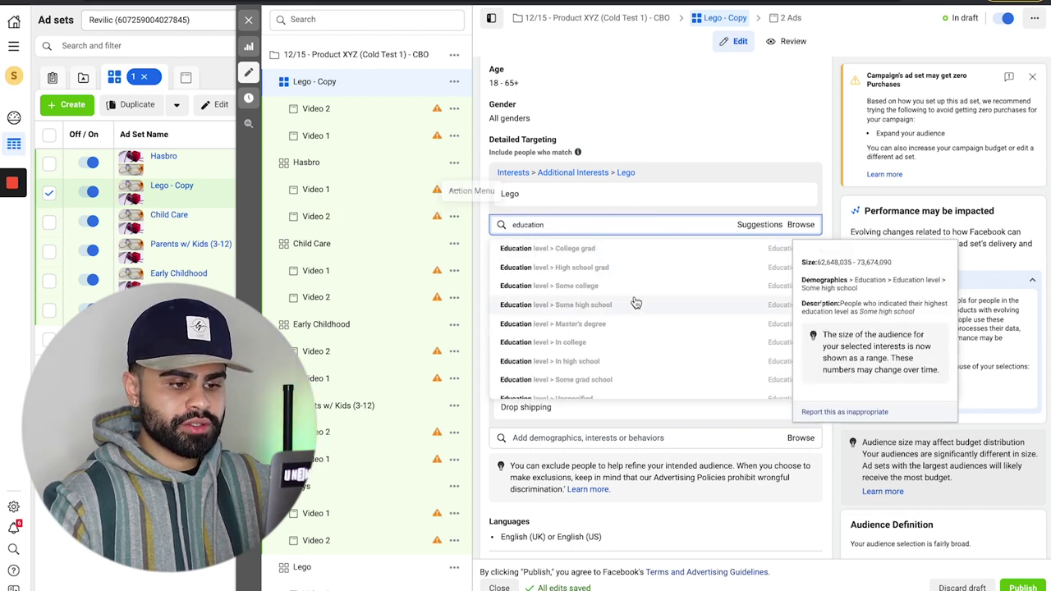
scroll(633, 301, "down", 3)
scroll(636, 303, "down", 2)
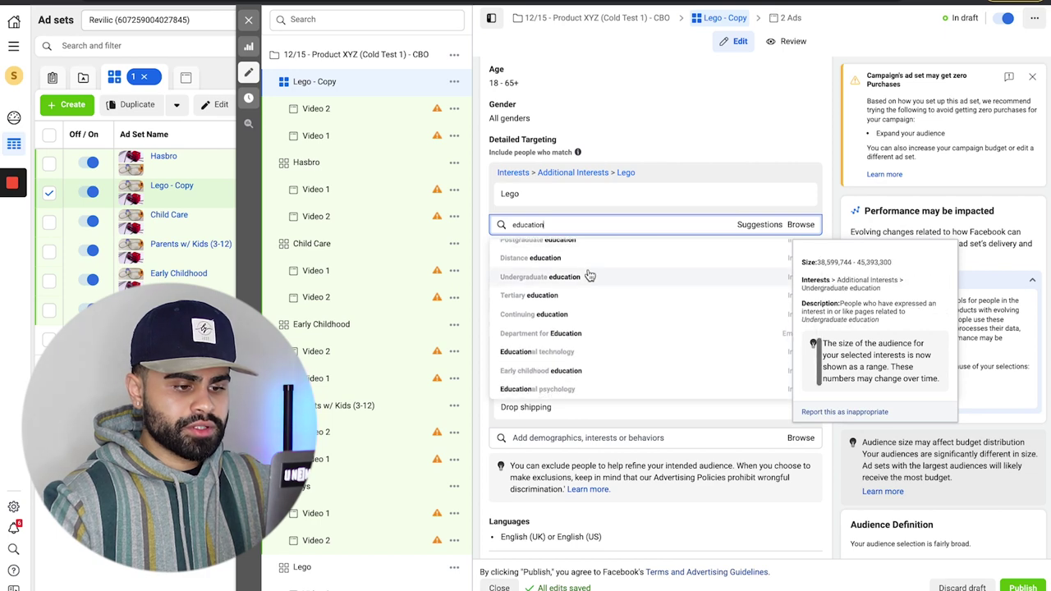
scroll(581, 279, "down", 1)
left_click(599, 348)
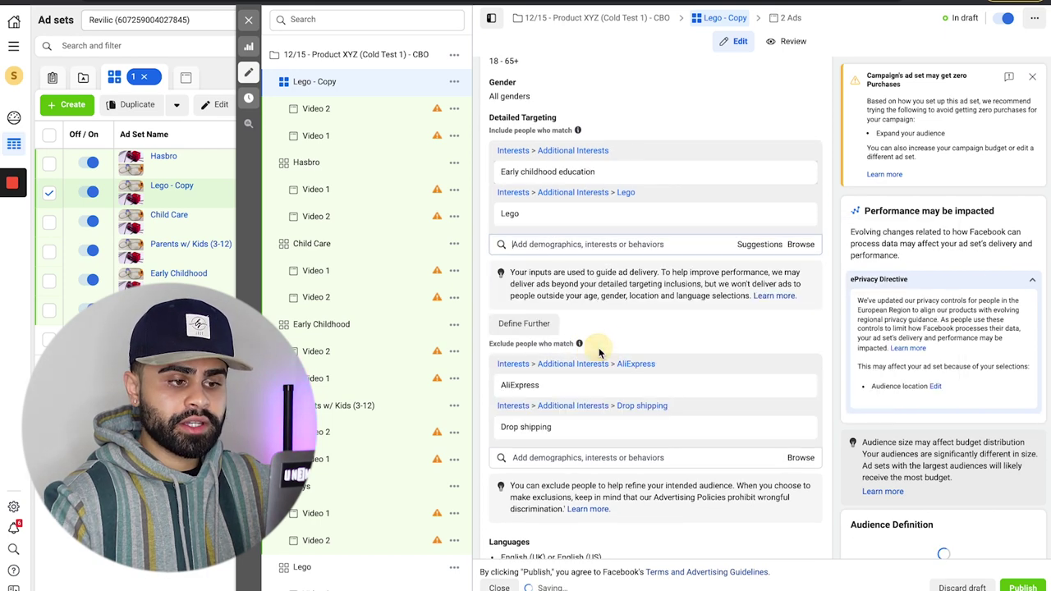
left_click(803, 213)
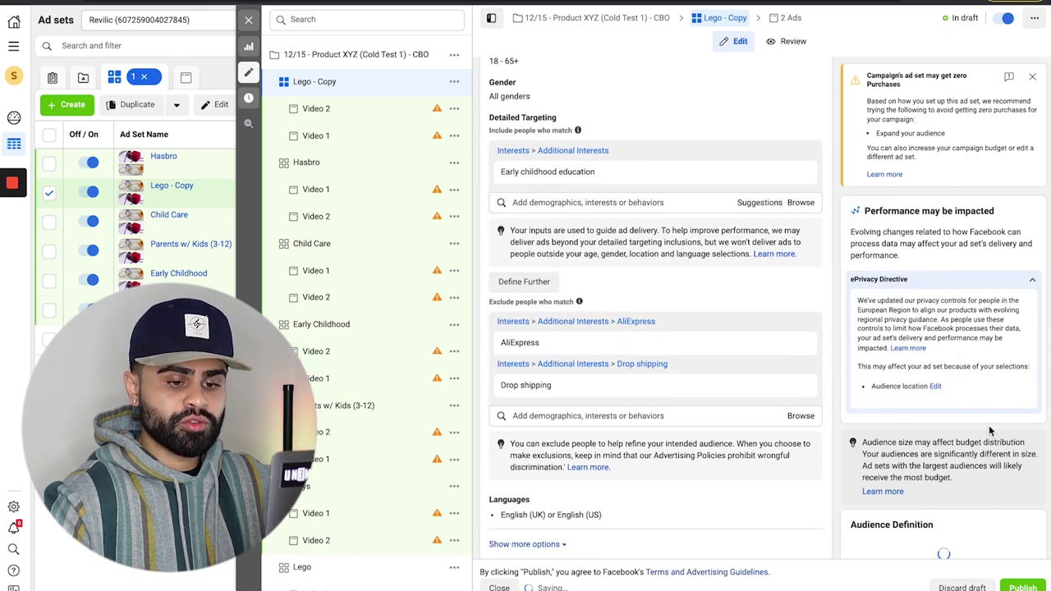
scroll(989, 425, "down", 5)
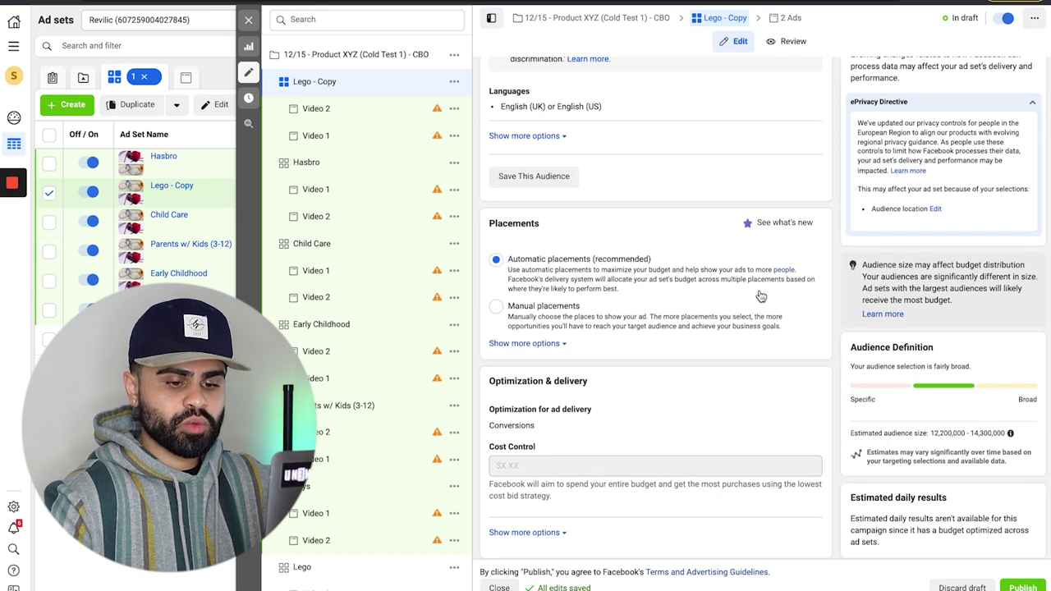
Rename the ad set that targets the Early childhood education interest as "Early Childhood Education".
scroll(761, 296, "up", 2)
scroll(759, 290, "up", 6)
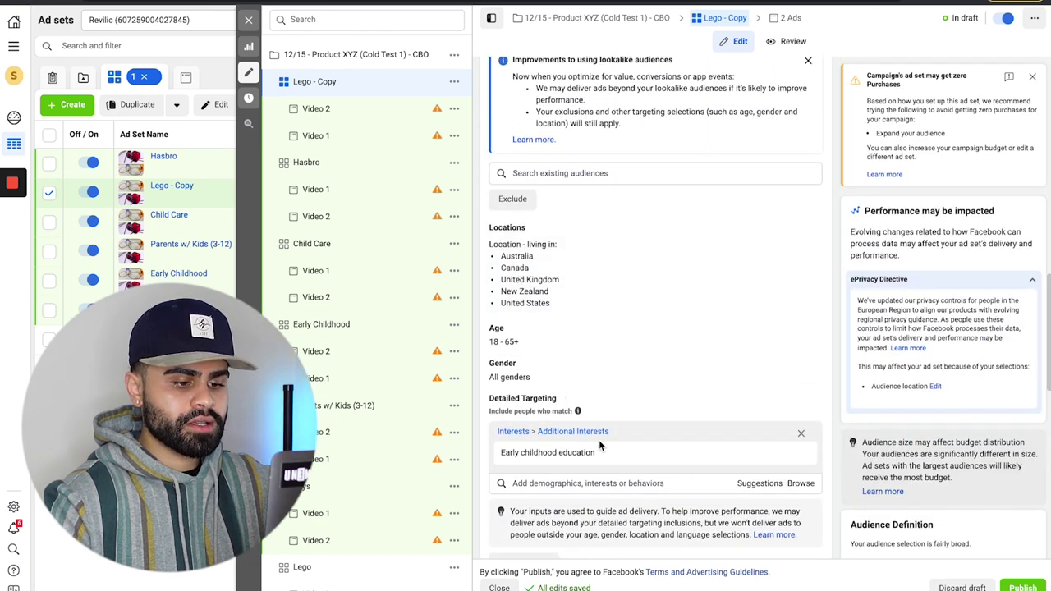
mouse_move(534, 453)
scroll(523, 452, "up", 8)
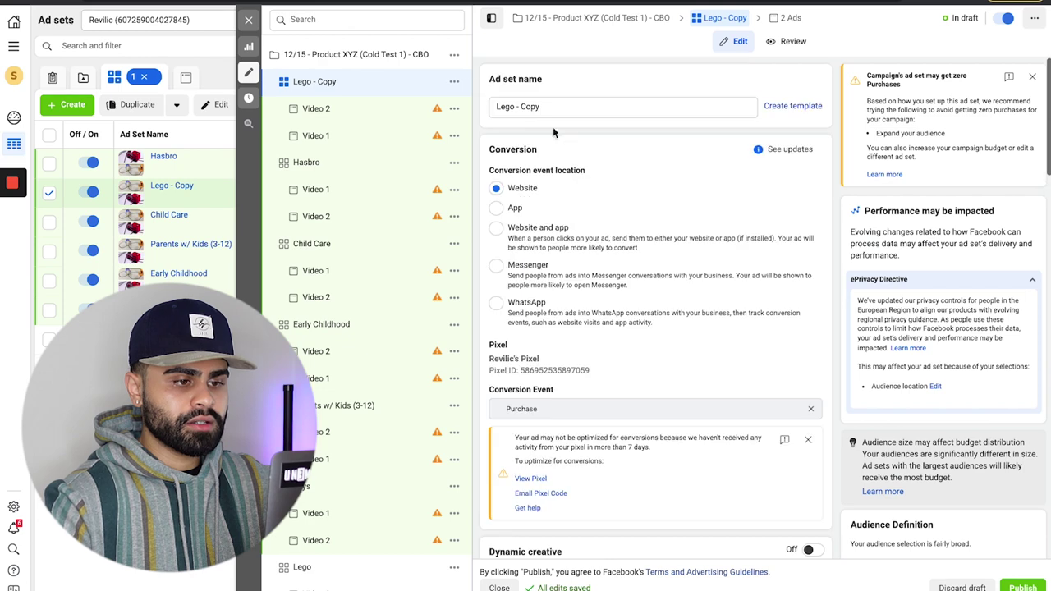
left_click(519, 108)
key("ctrl+a")
type("Early childhood education")
key("BackSpace")
type("C")
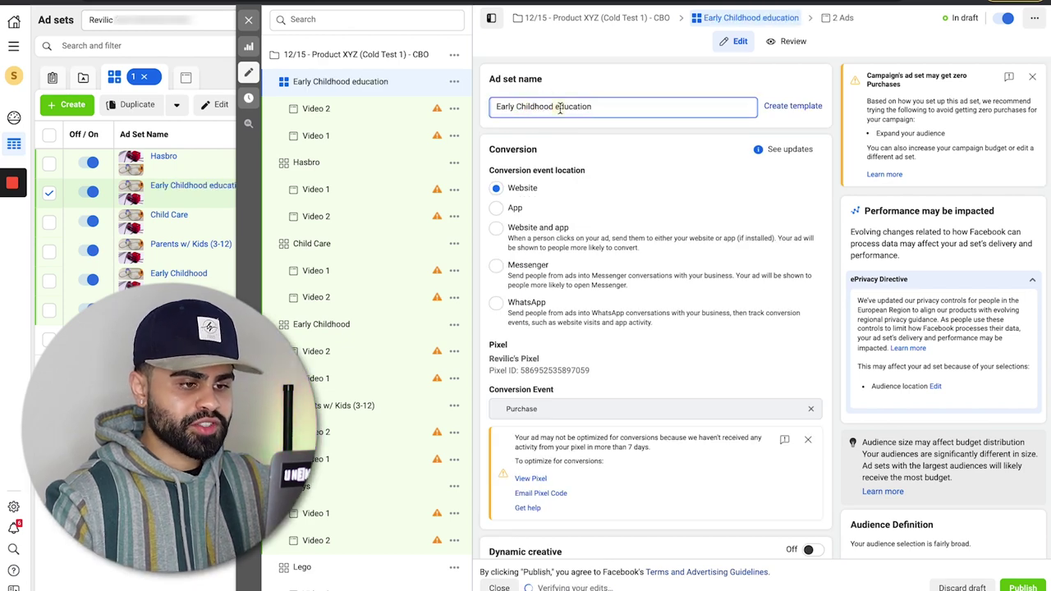
key("BackSpace")
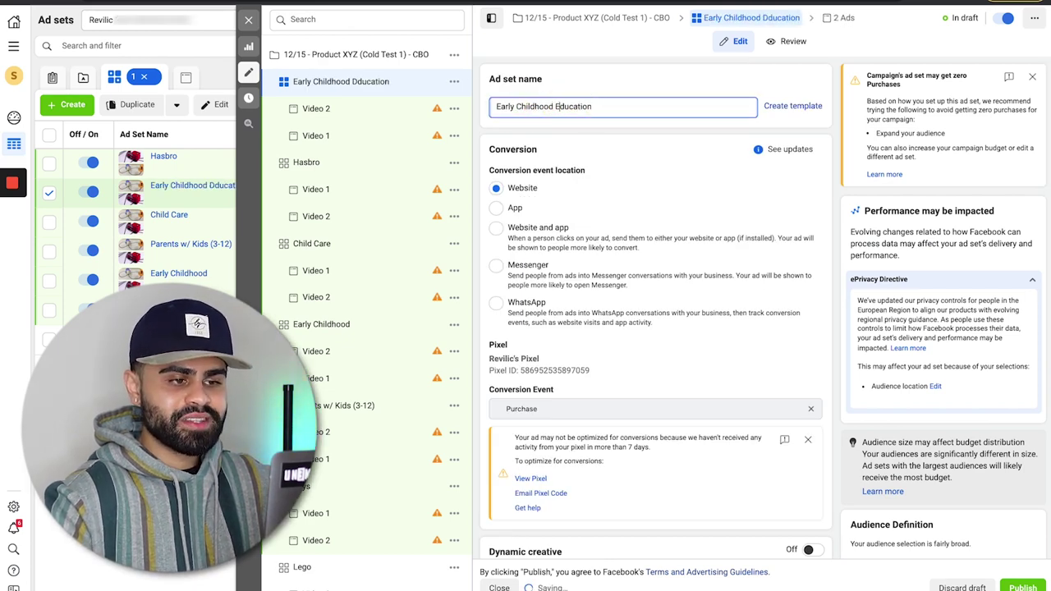
left_click(585, 81)
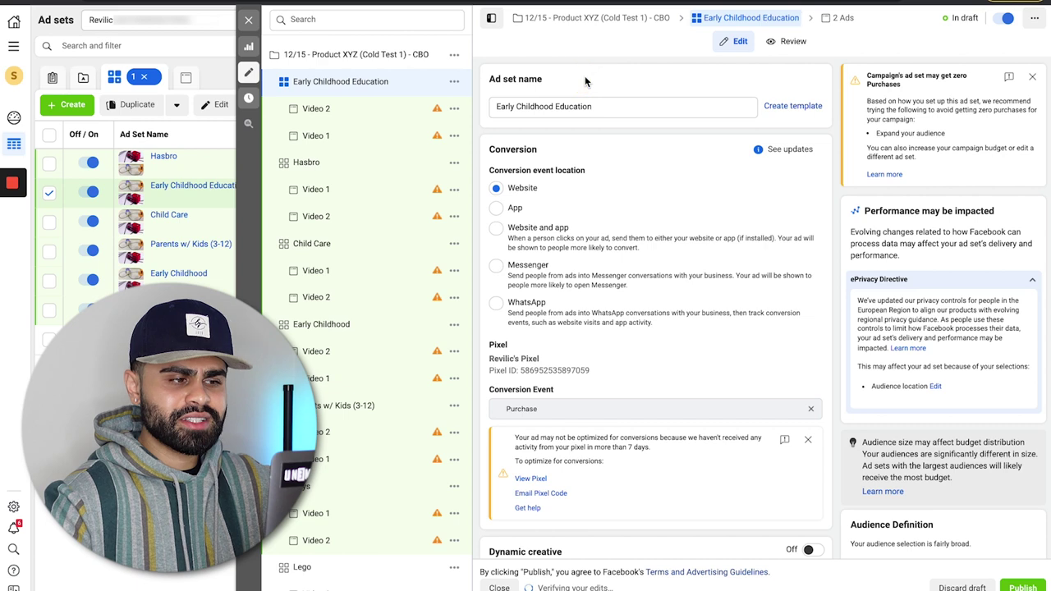
Close the ad set editor, publish the drafted ad sets and ads, and return to the campaigns list.
left_click(249, 19)
left_click(608, 272)
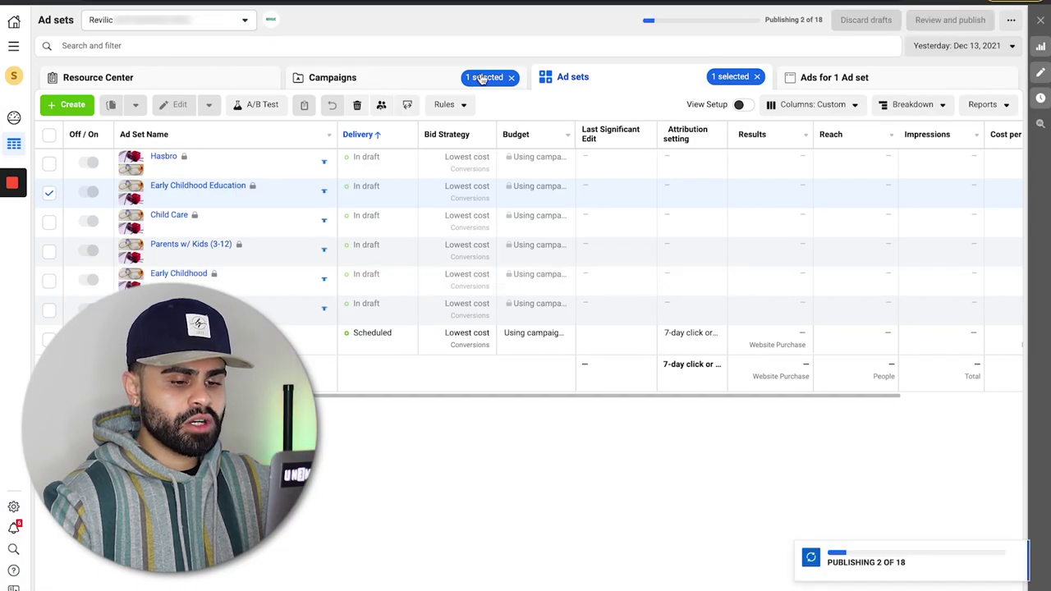
left_click(490, 78)
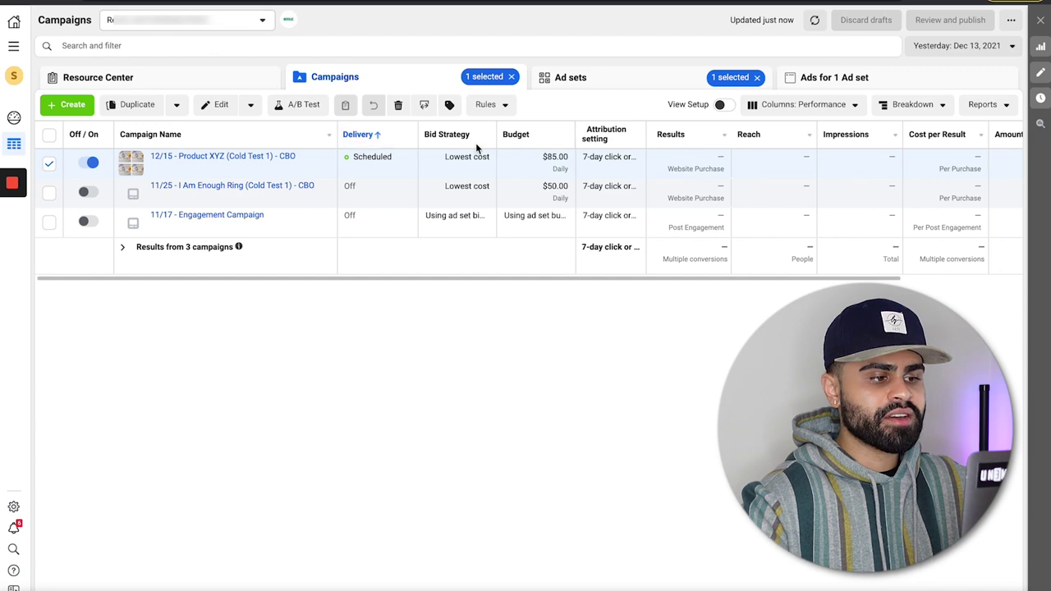
Review the delivery status of all the published campaign's ad sets and ads, then return to the campaigns list and deselect the campaign.
left_click(565, 82)
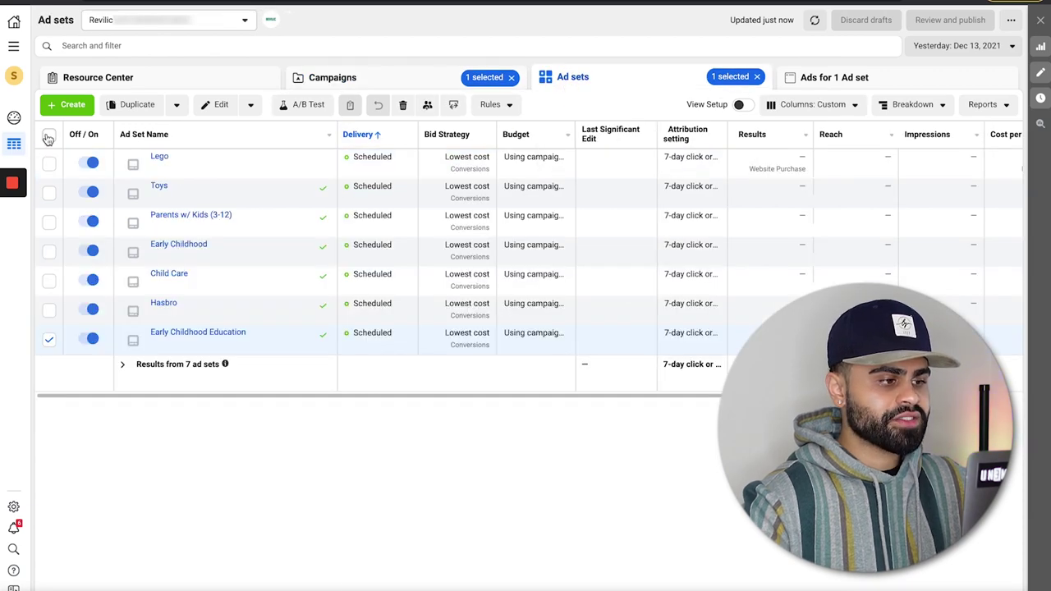
left_click(48, 135)
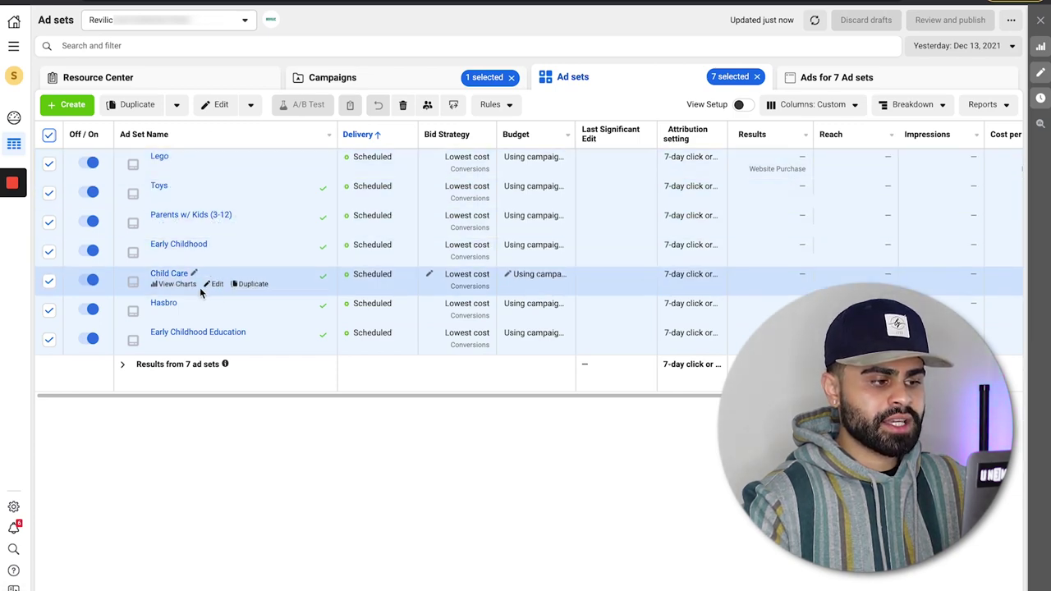
left_click(821, 77)
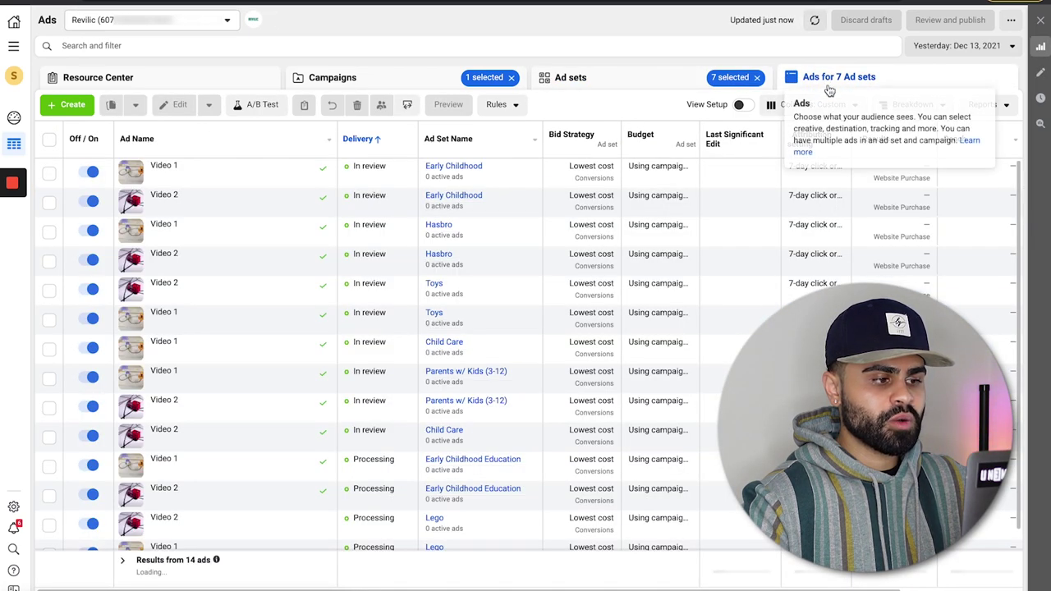
left_click(49, 139)
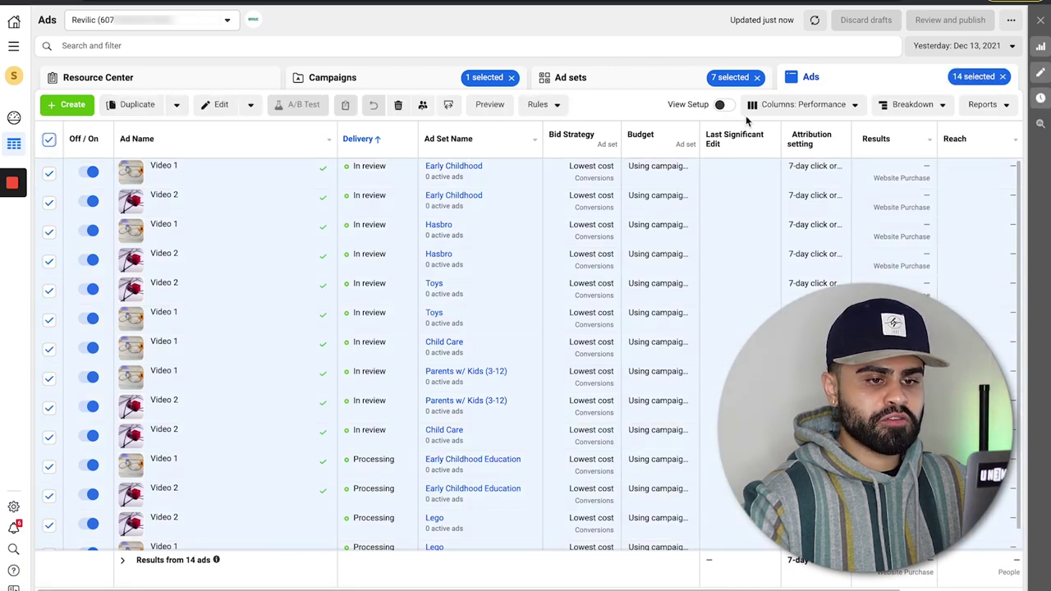
left_click(461, 75)
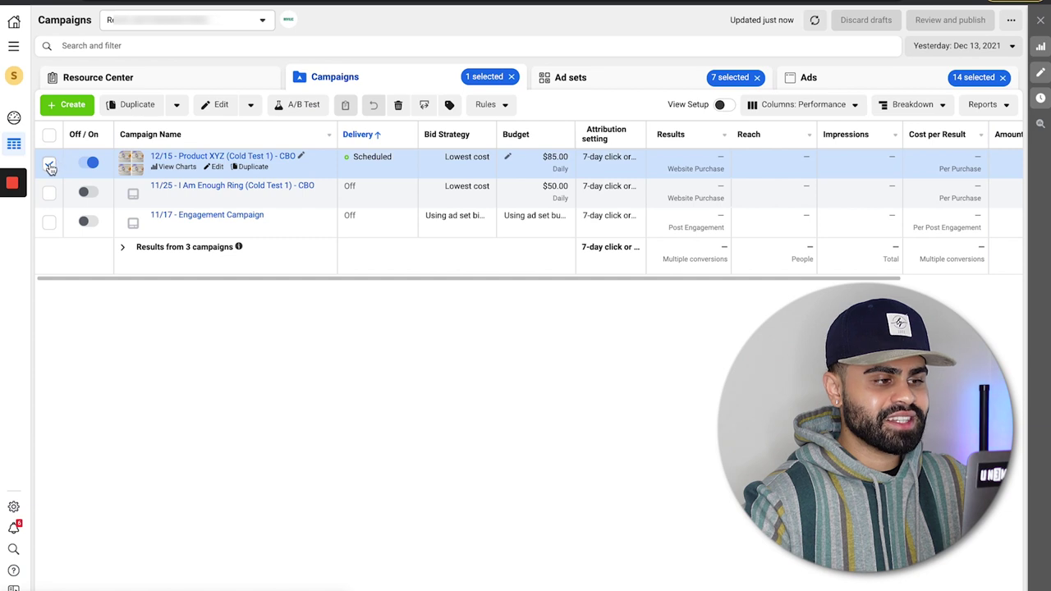
left_click(49, 164)
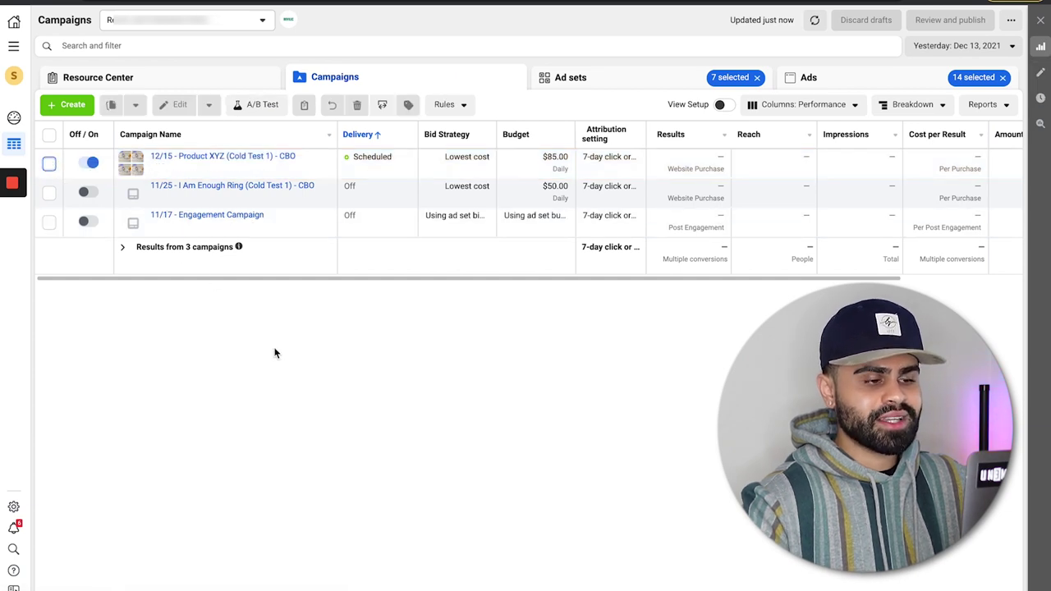
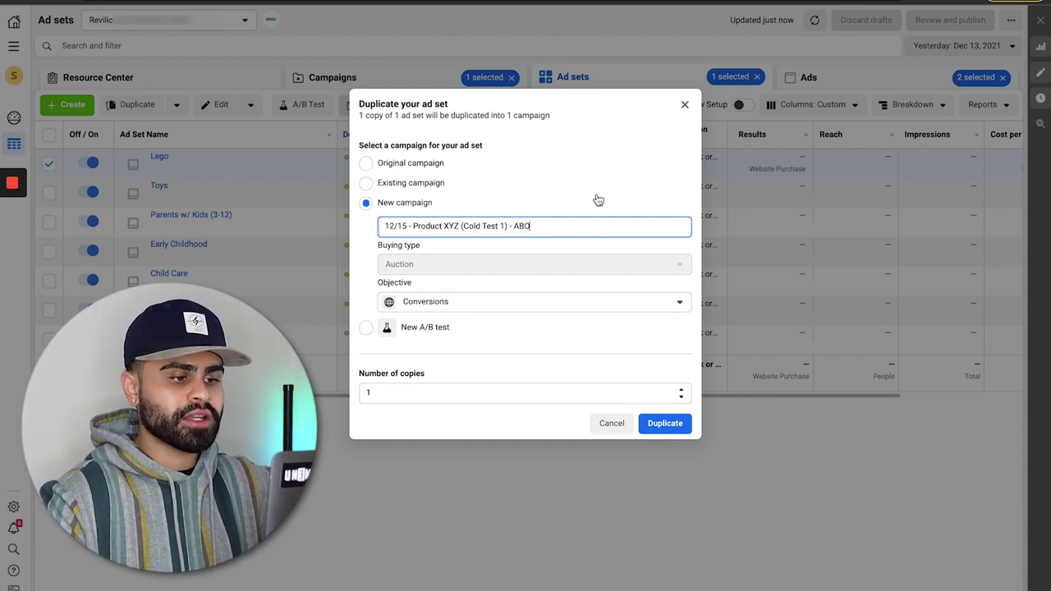
Duplicate the Lego ad set as 3 copies into the new Conversions campaign "12/15 - Product XYZ (Cold Test 1) - ABO" and close the bulk name editor.
left_click(683, 391)
left_click(683, 391)
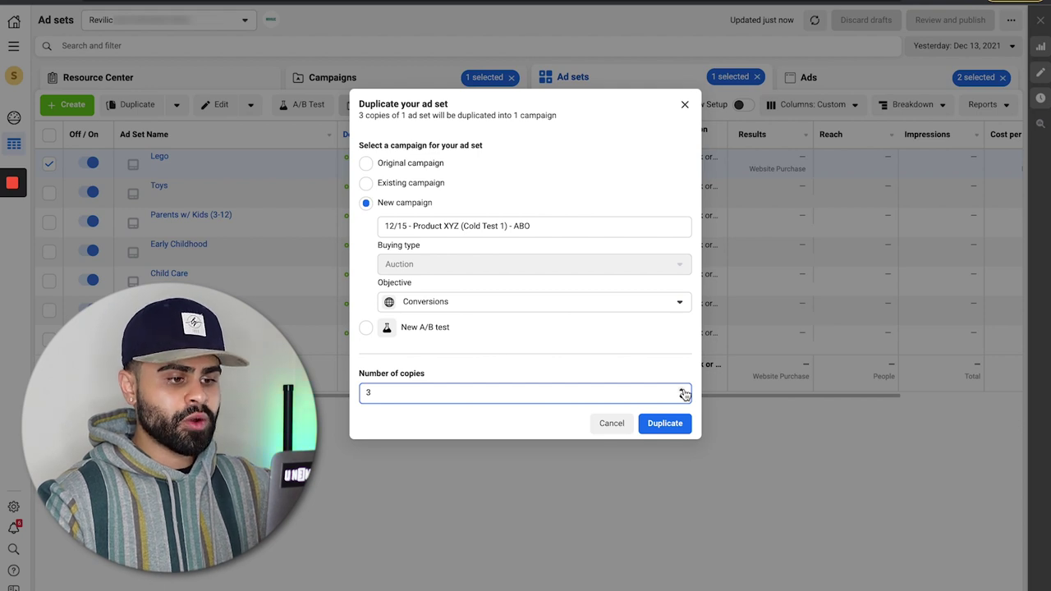
left_click(680, 424)
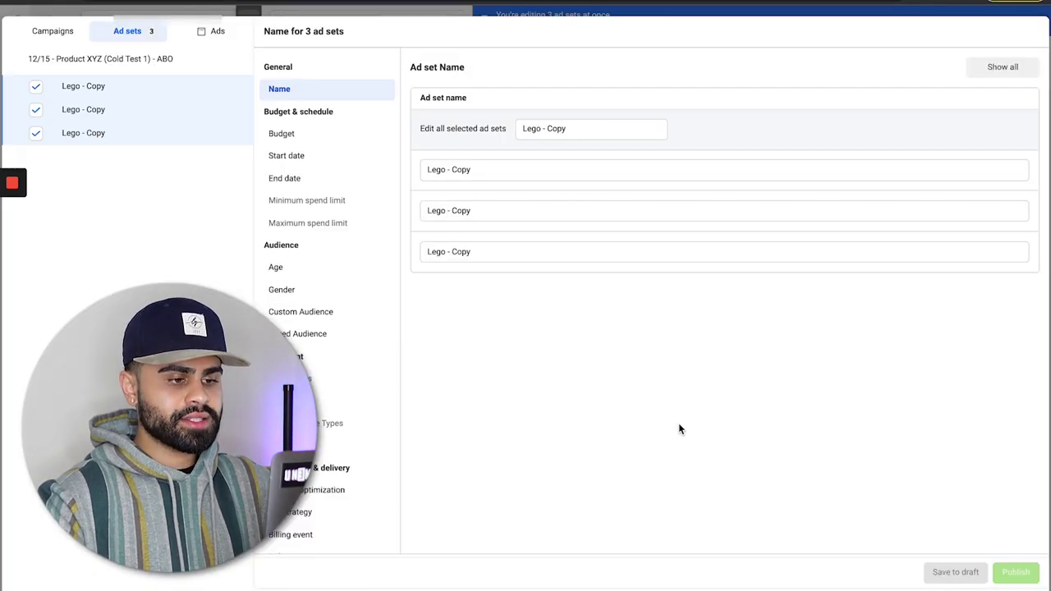
left_click(1032, 32)
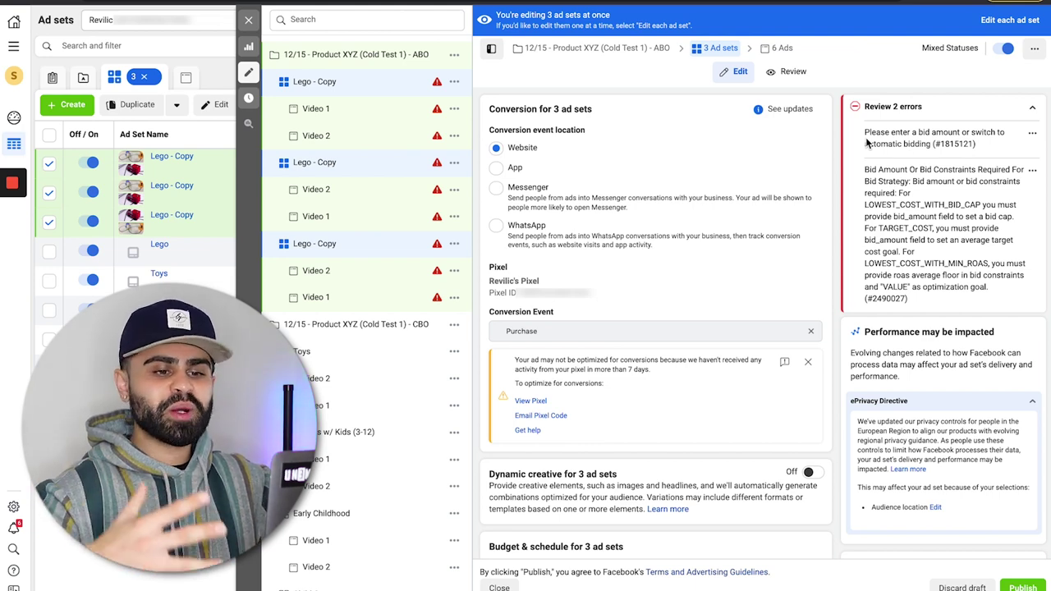
Switch the optimization for ad delivery of the three Lego - Copy ad sets to Landing Page Views and back to Conversions.
scroll(786, 266, "down", 8)
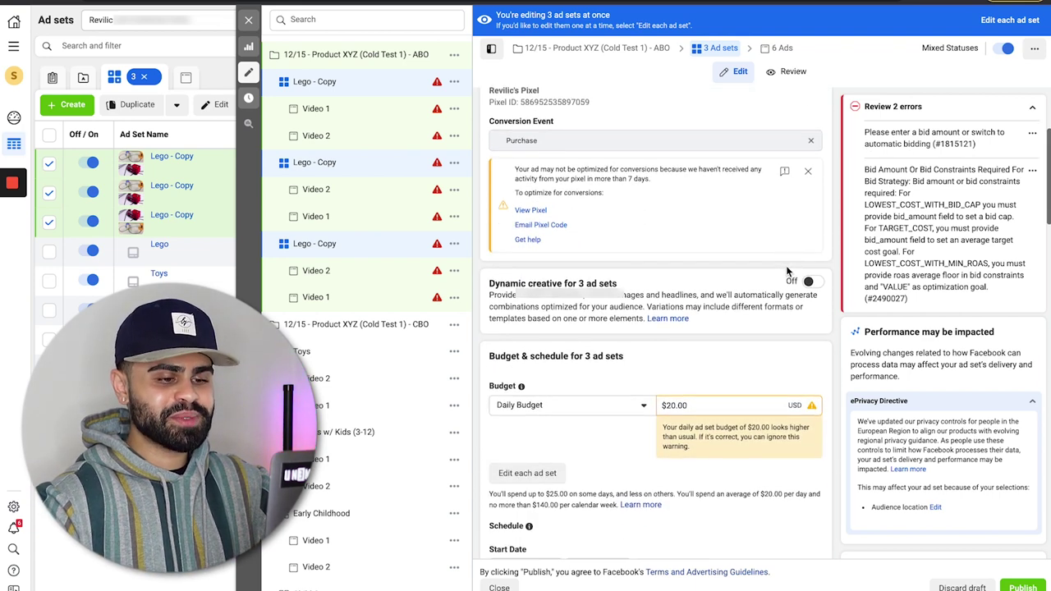
scroll(786, 272, "down", 10)
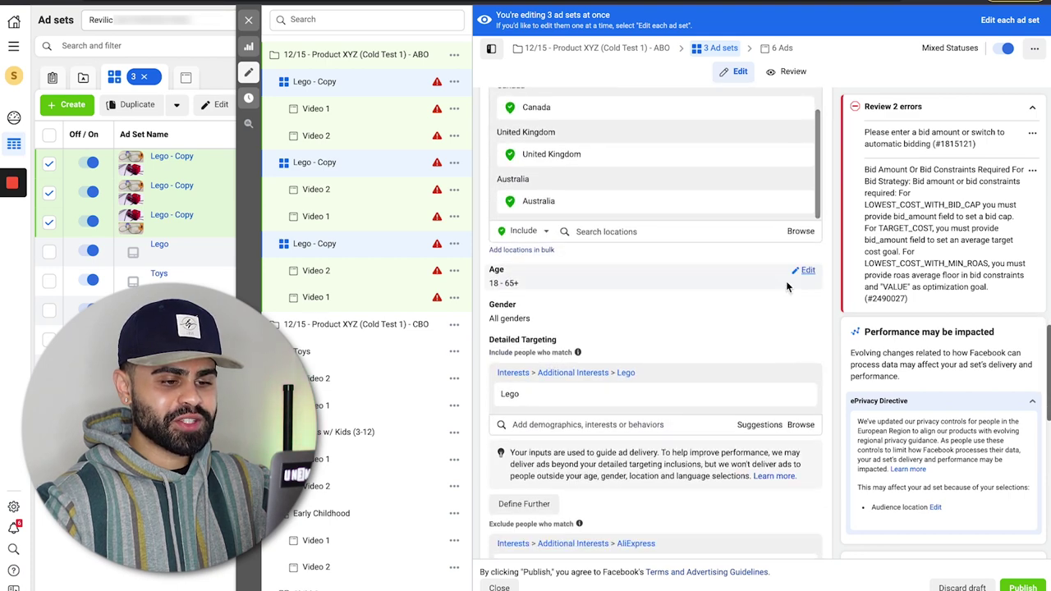
left_click(785, 371)
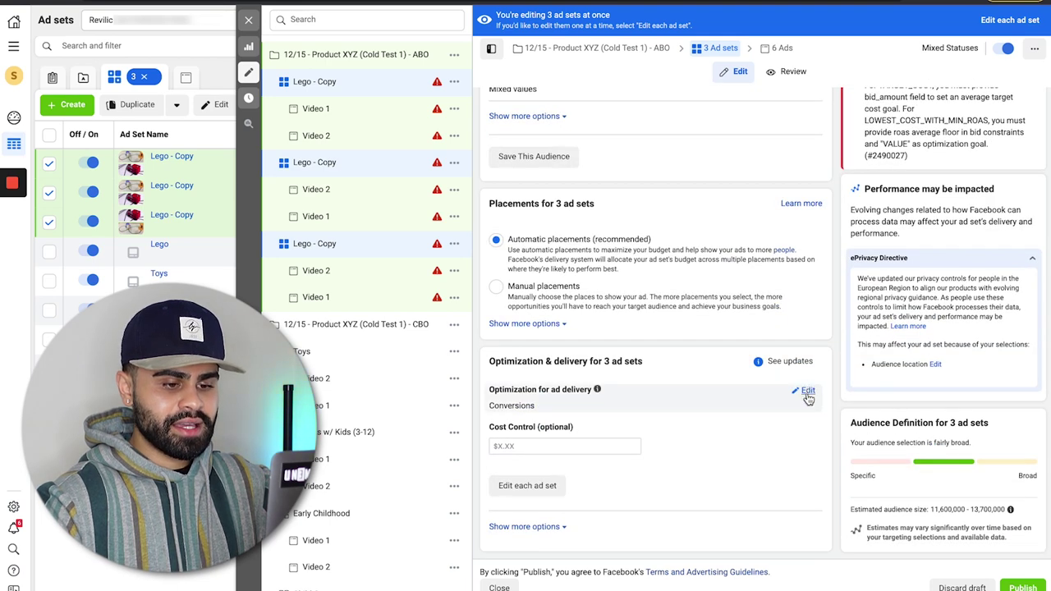
left_click(552, 408)
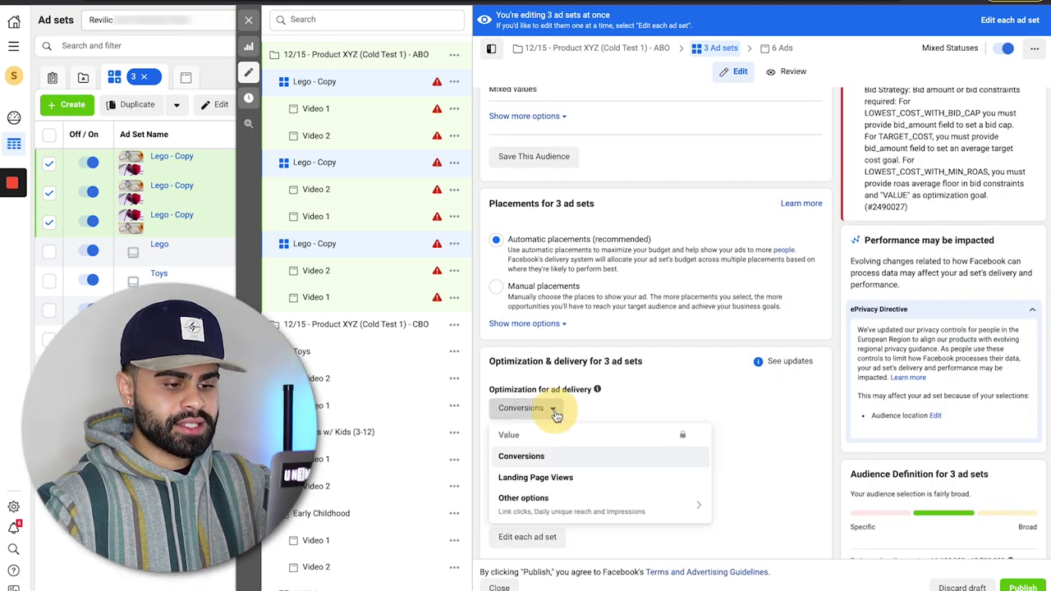
left_click(542, 478)
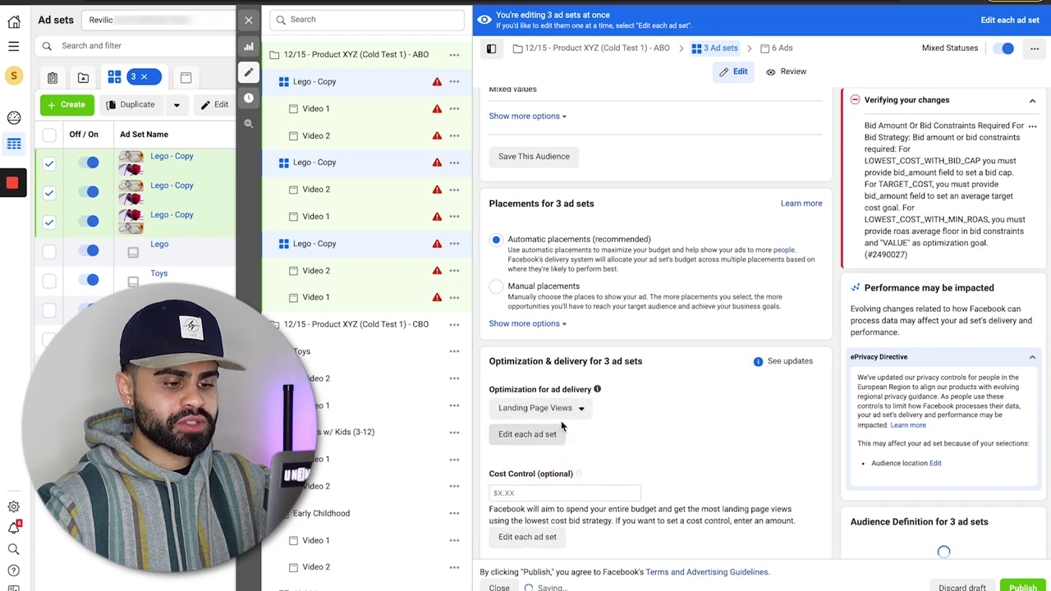
left_click(540, 408)
left_click(521, 457)
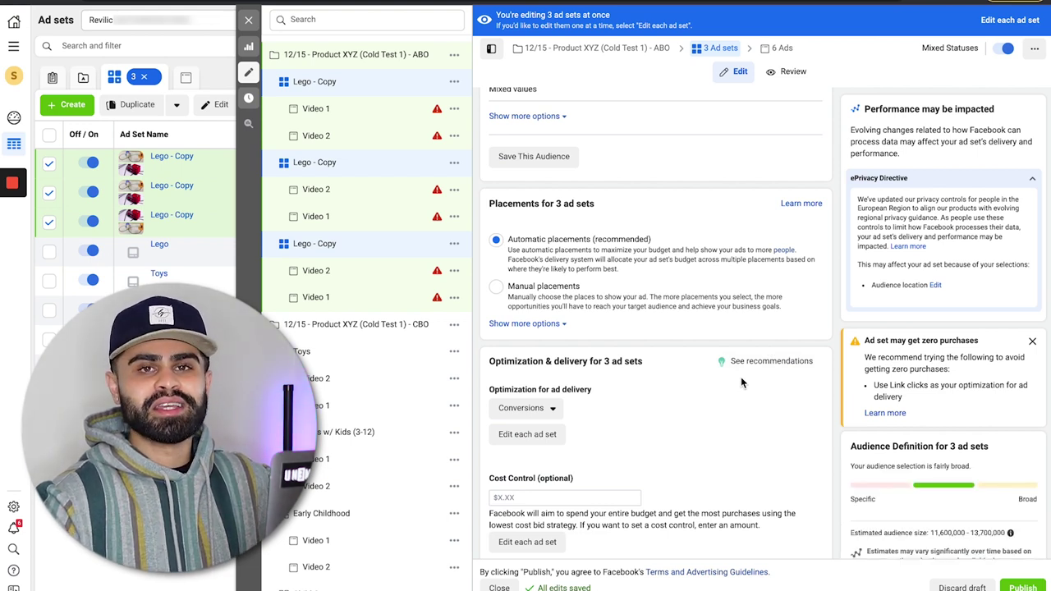
Set the daily budget of the three Lego - Copy ad sets to $7.00.
scroll(740, 376, "up", 5)
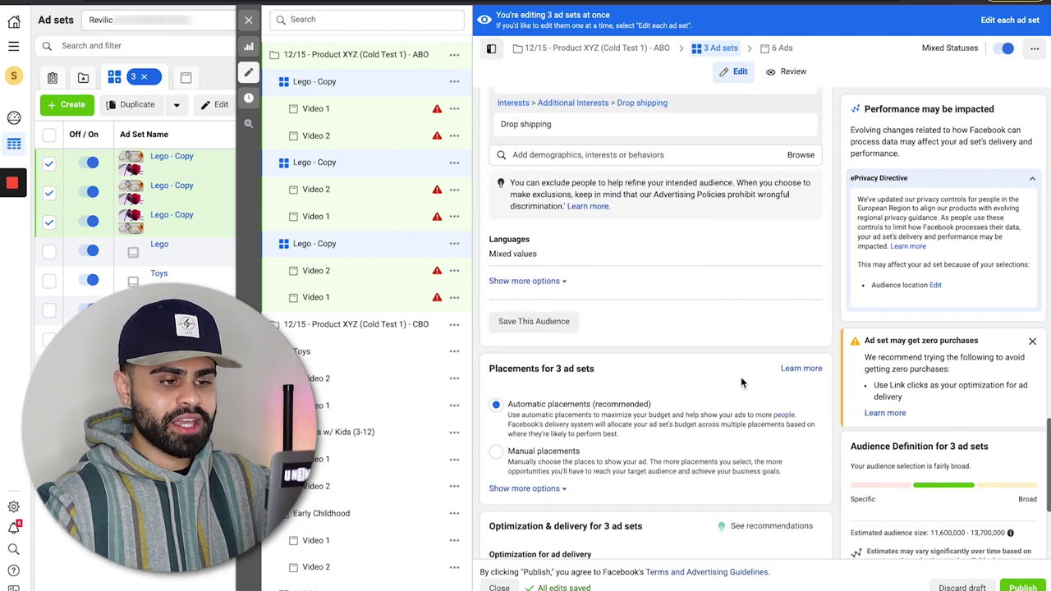
scroll(741, 382, "up", 10)
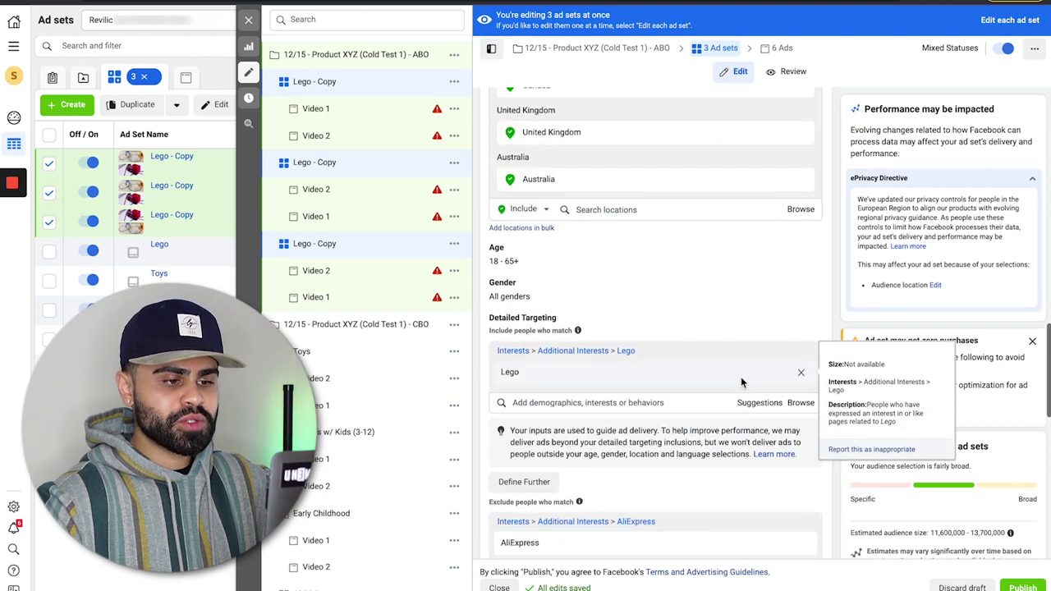
scroll(741, 381, "up", 3)
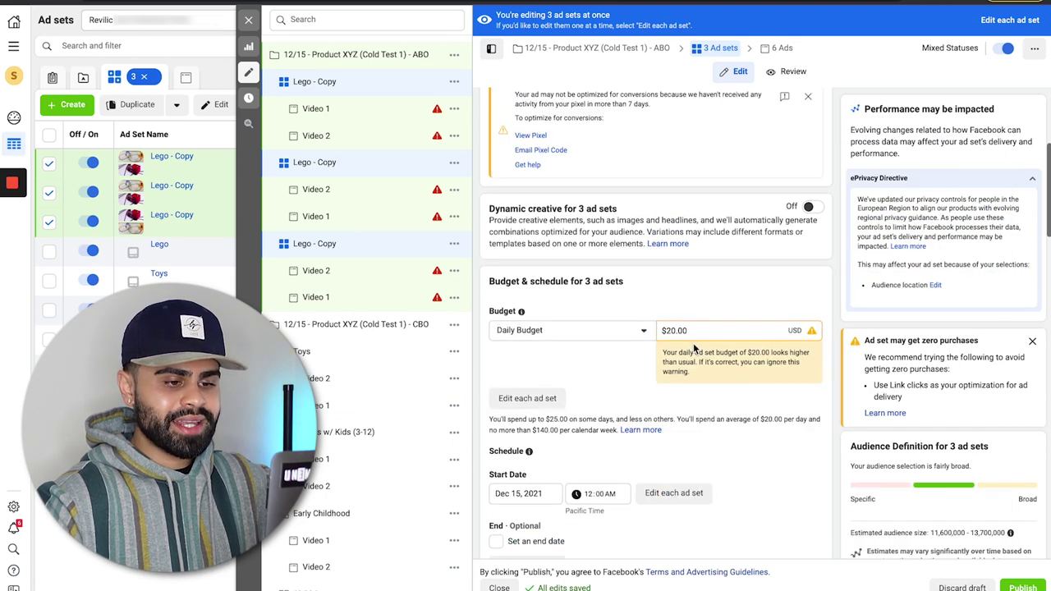
left_click_drag(692, 337, 626, 339)
type("7.")
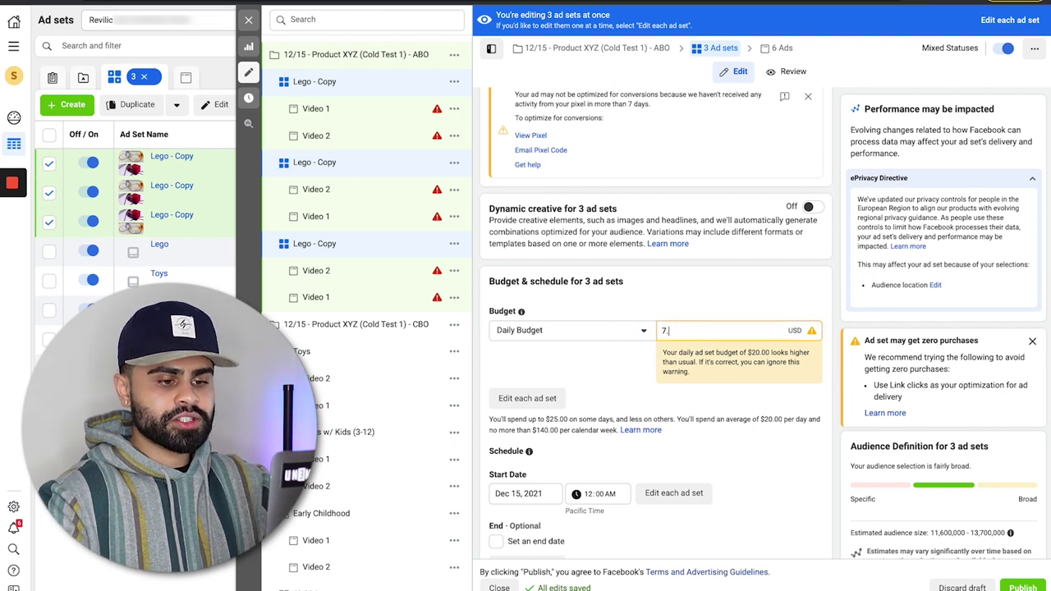
type("00")
left_click(662, 317)
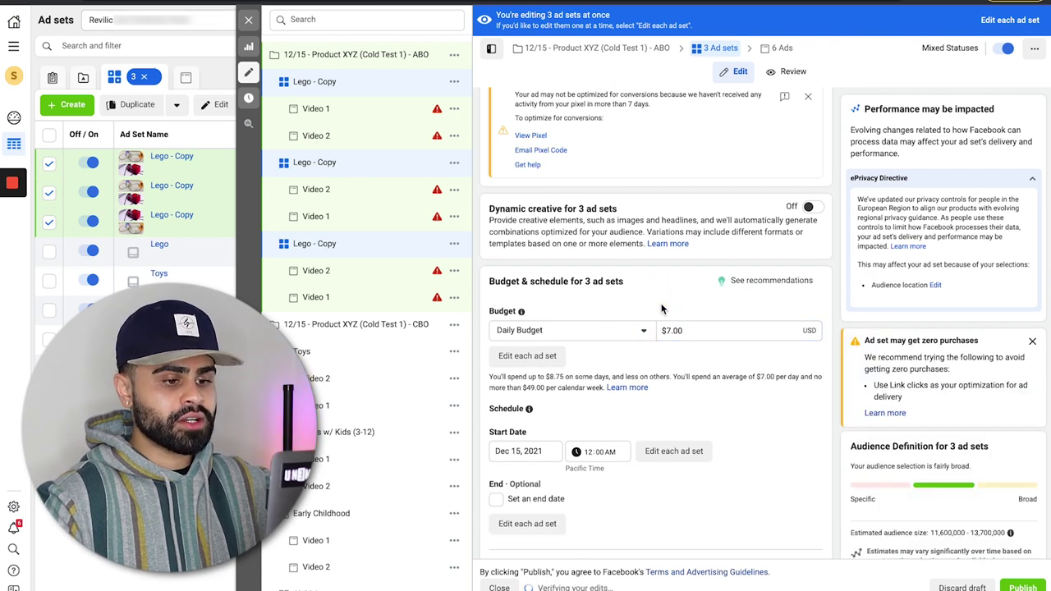
Limit the three Lego - Copy ad sets to the United States by removing New Zealand, Canada, United Kingdom and Australia from the locations.
scroll(661, 315, "up", 2)
left_click(809, 284)
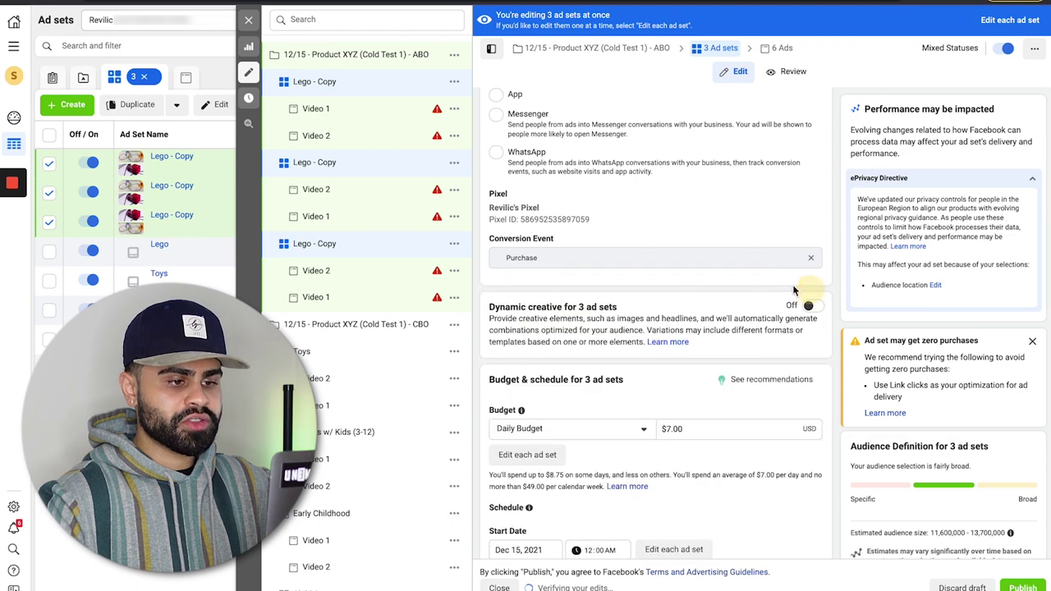
scroll(769, 231, "down", 8)
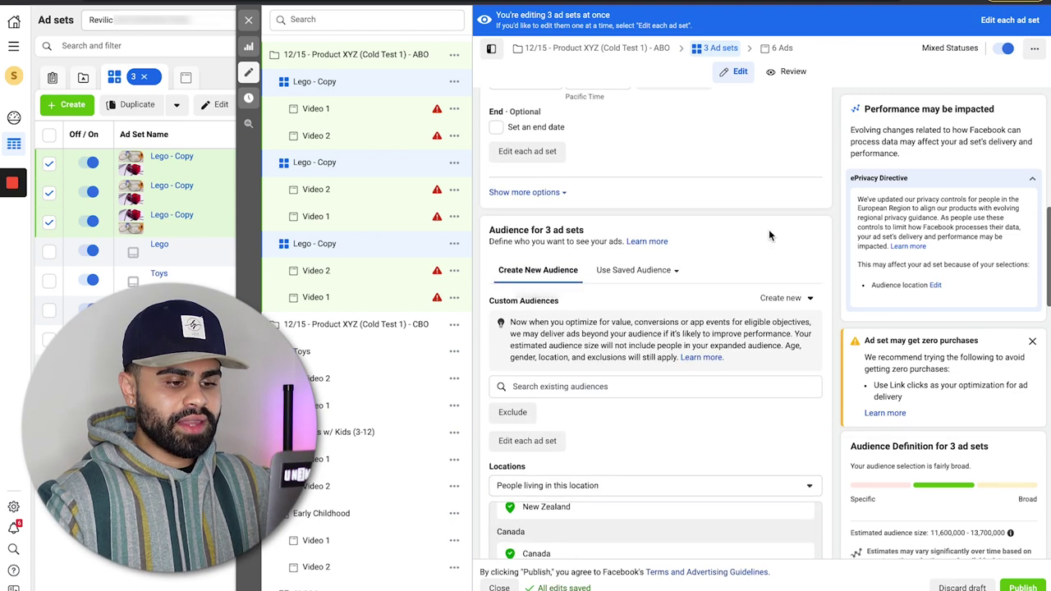
scroll(769, 233, "down", 3)
scroll(769, 234, "down", 2)
scroll(769, 233, "up", 4)
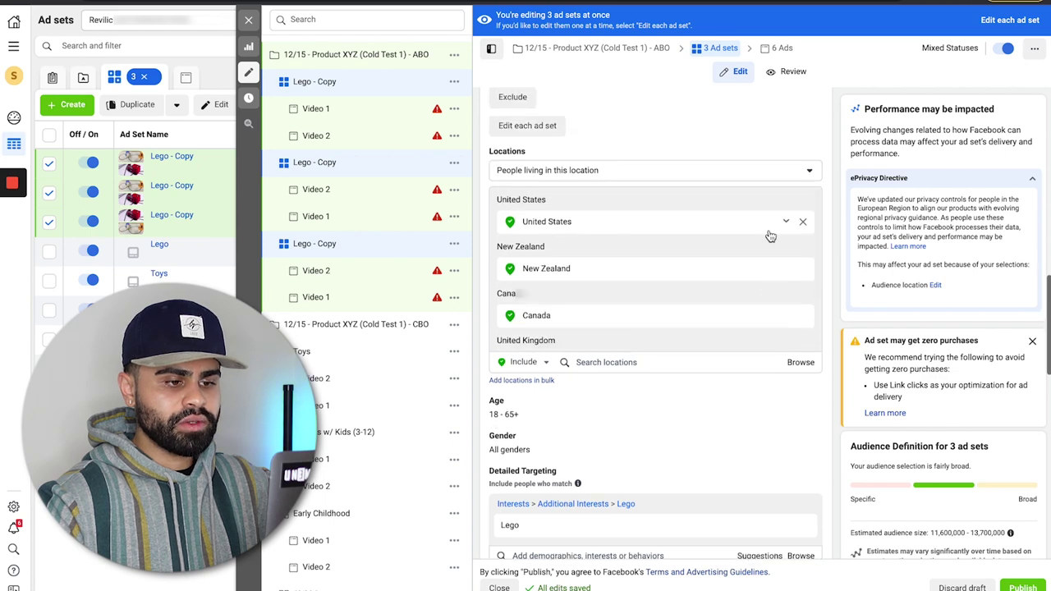
left_click(802, 268)
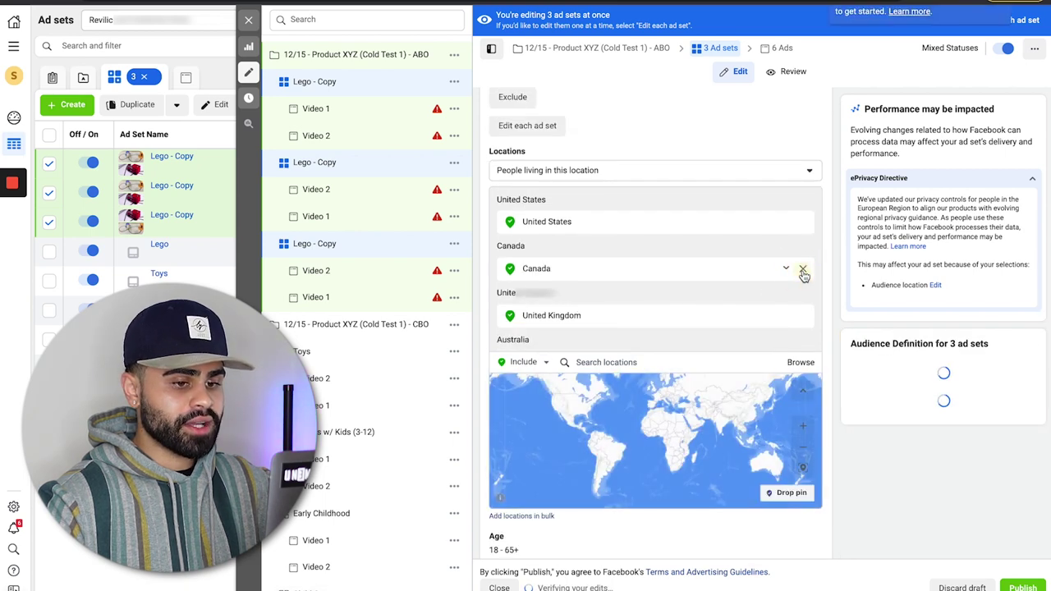
left_click(802, 269)
left_click(803, 269)
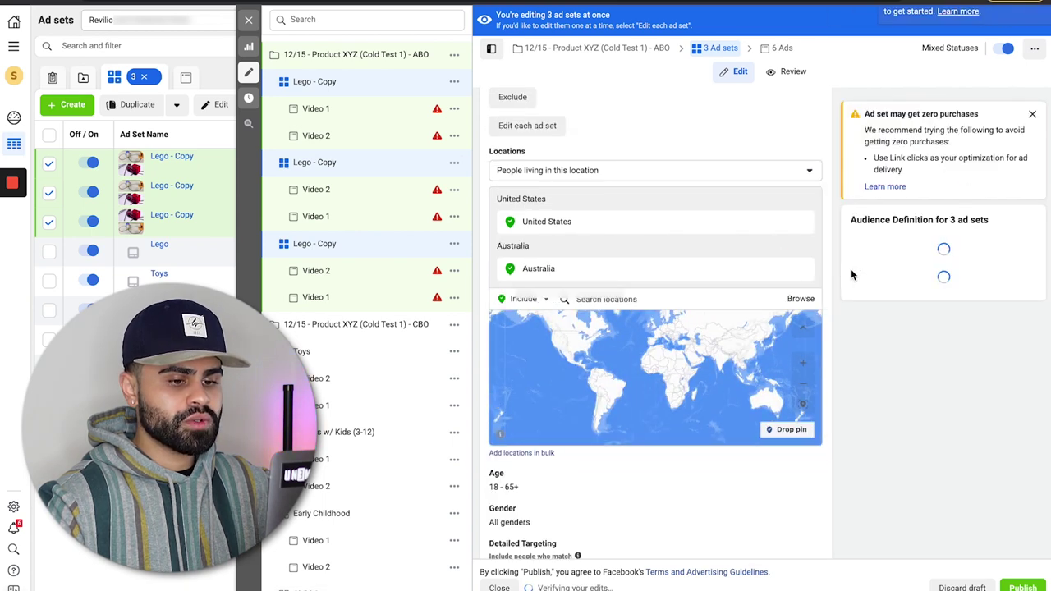
left_click(803, 269)
Remove the Lego interest from the detailed targeting of the three ad sets and review their placement and optimization settings.
scroll(733, 448, "down", 2)
scroll(733, 447, "down", 2)
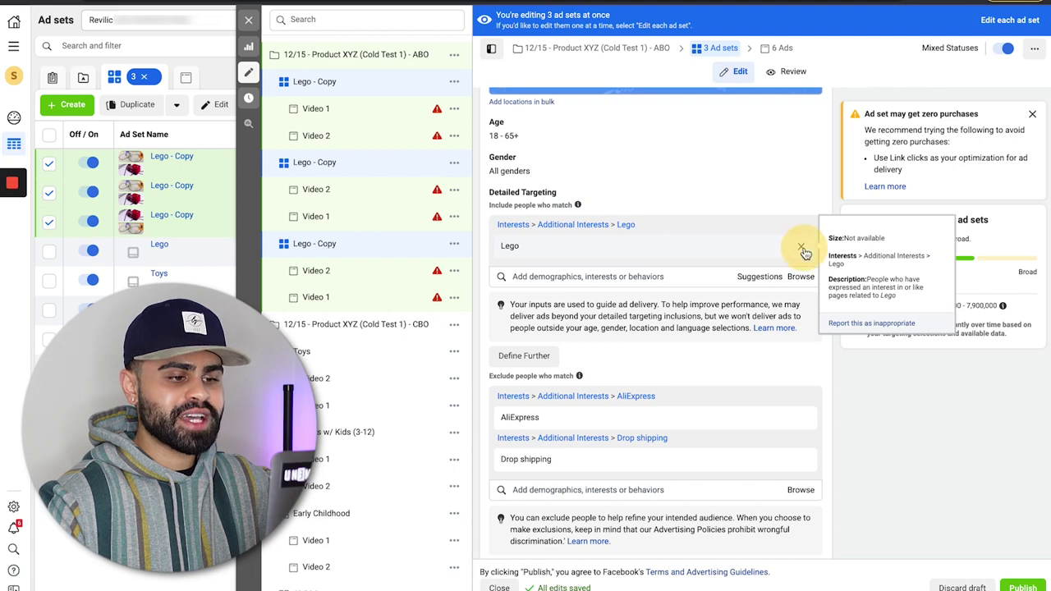
left_click(805, 245)
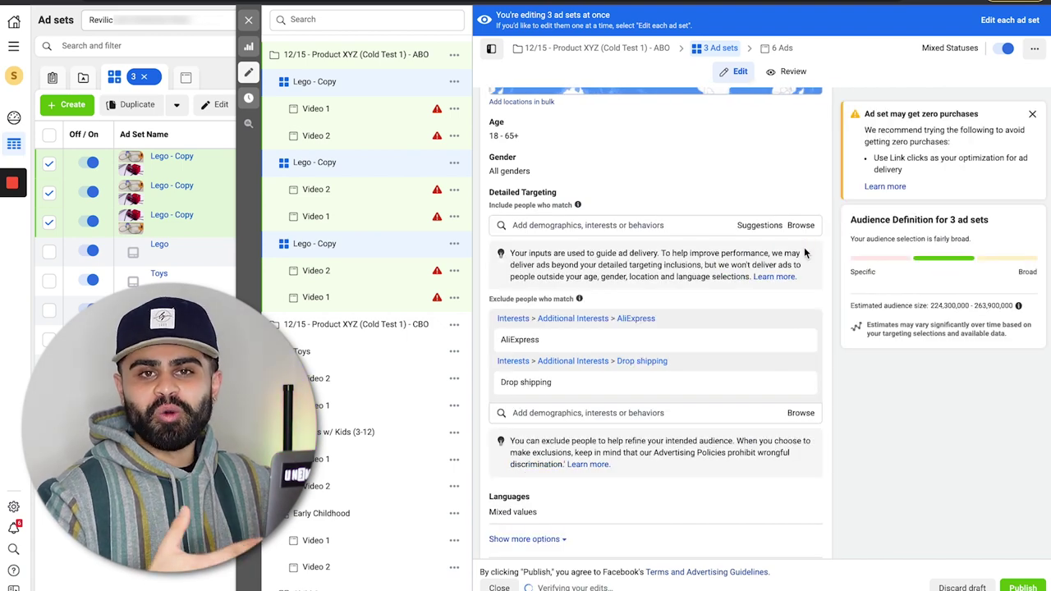
scroll(805, 252, "down", 6)
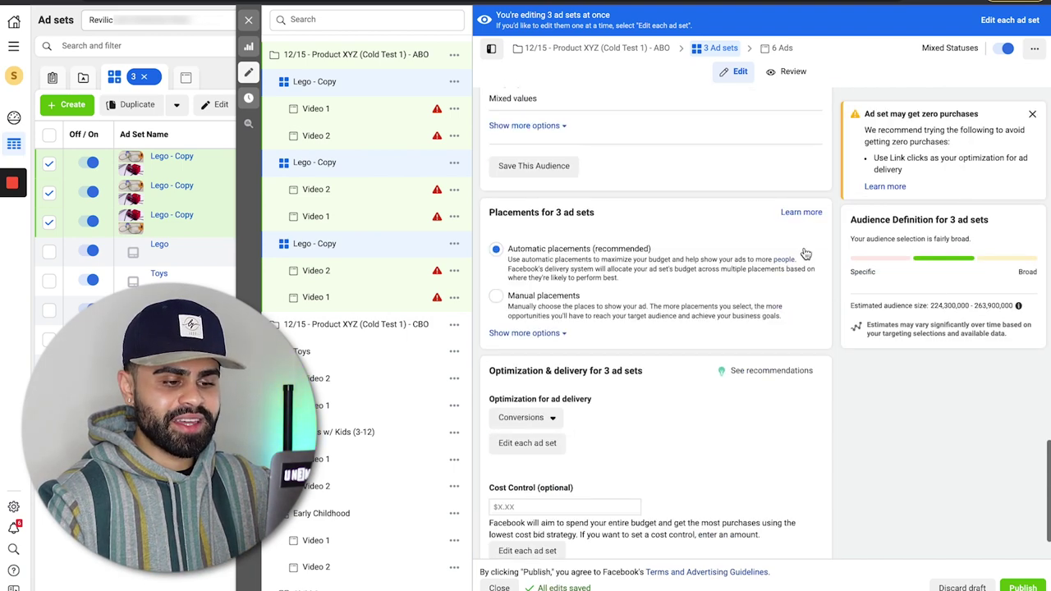
scroll(804, 251, "up", 10)
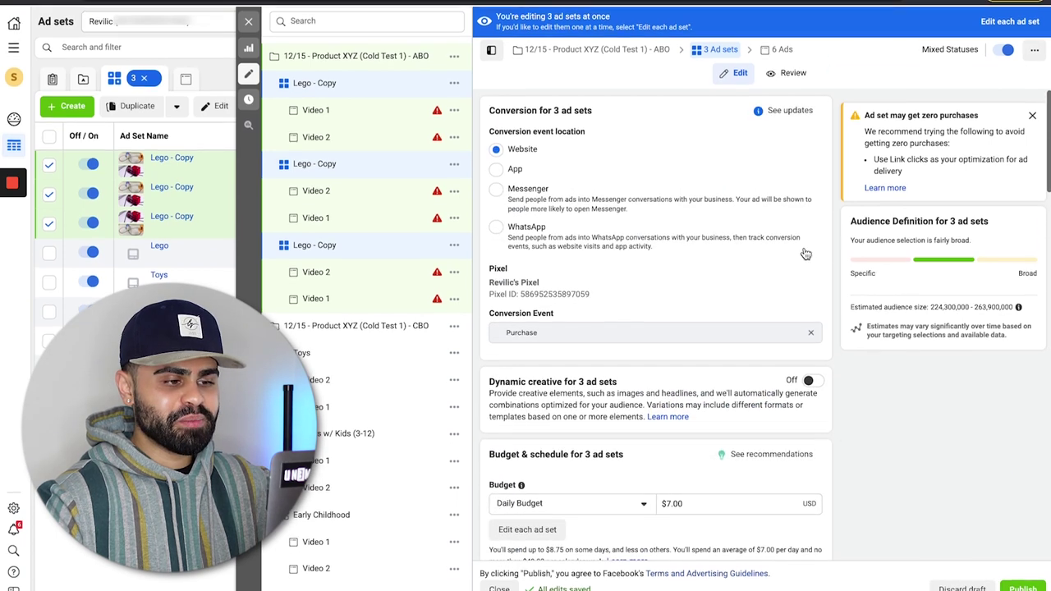
Rename the third Lego - Copy ad set in the ABO campaign "Open/No Targeting 1 (US)".
left_click(385, 249)
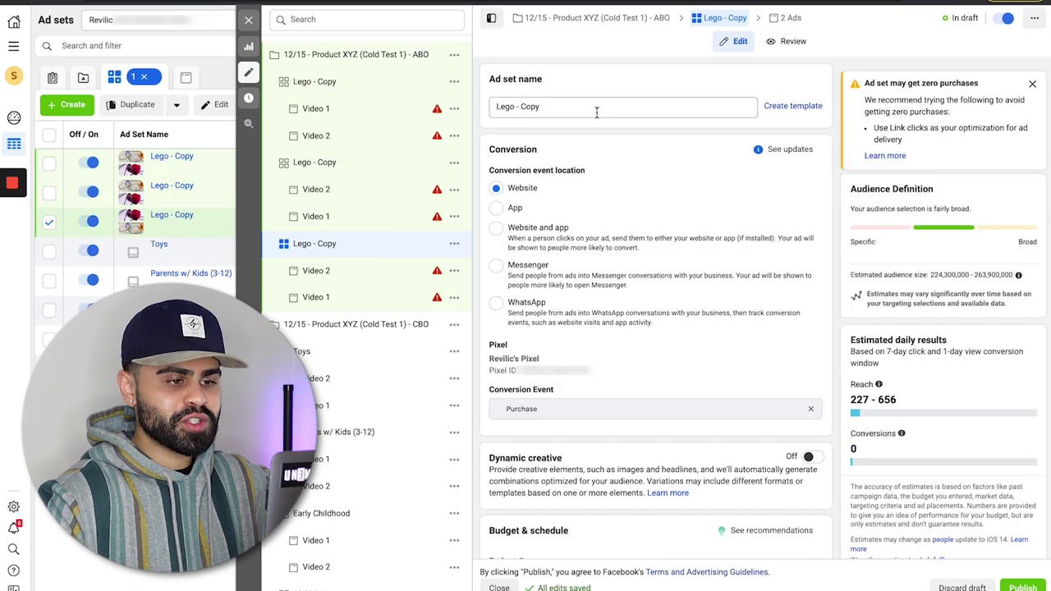
left_click(509, 107)
type("0")
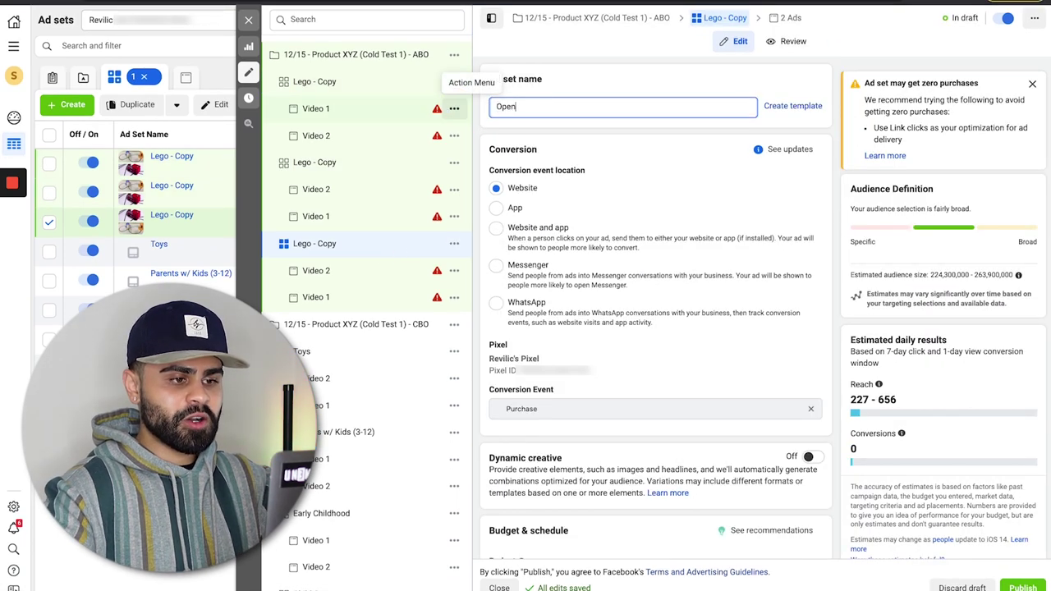
type("pen/No Targeting")
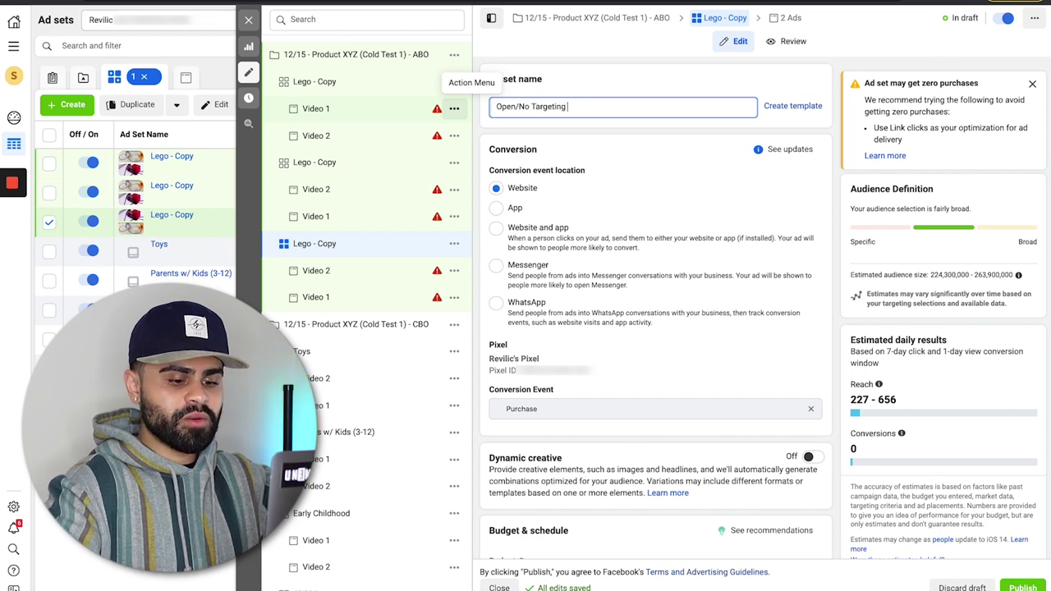
type(" 1")
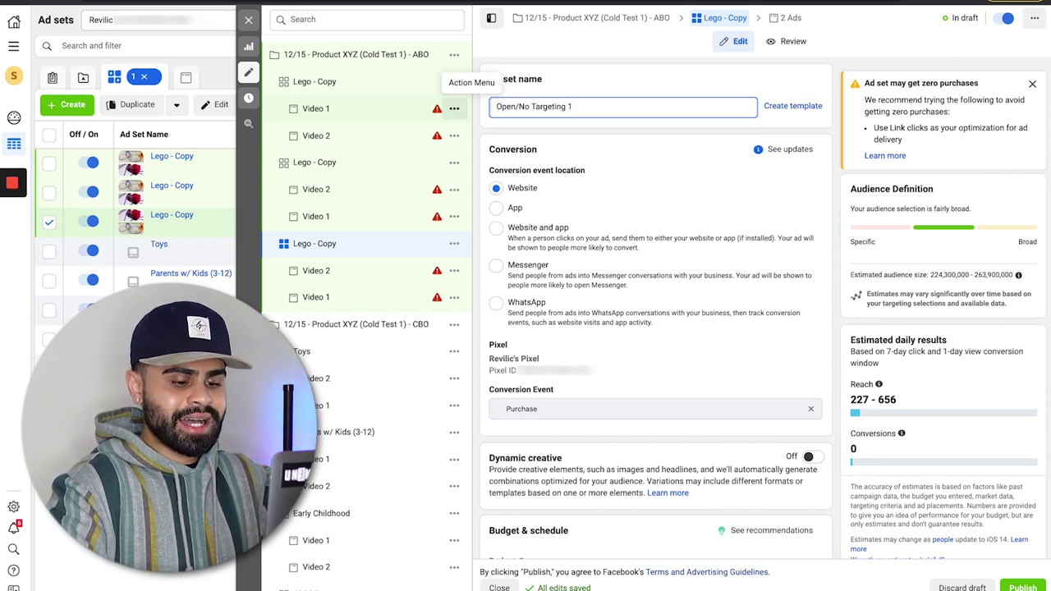
type(" (")
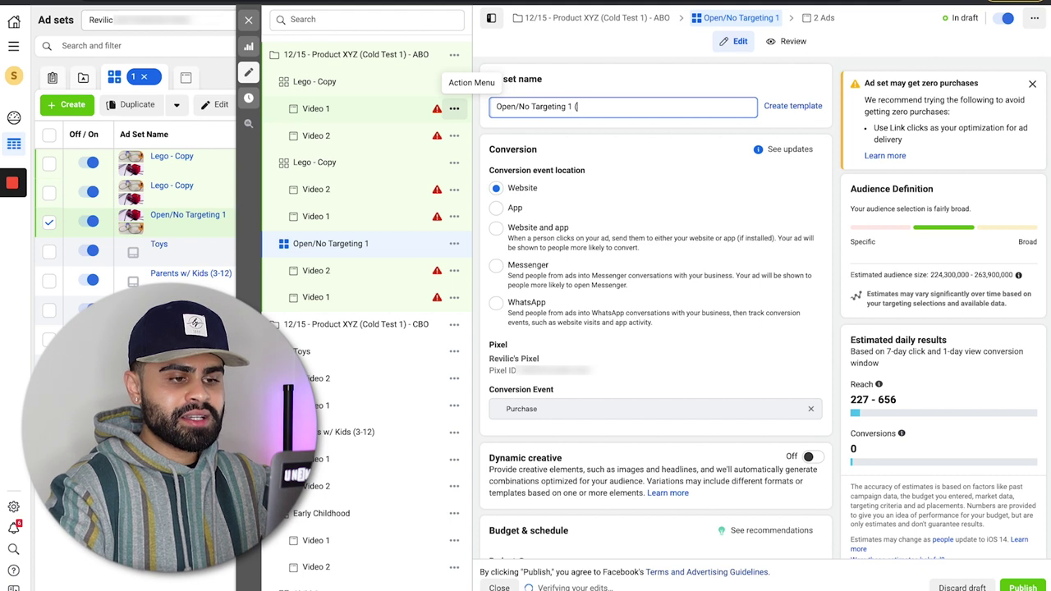
type("SU)")
Copy that ad set's name and reuse it to rename the second Lego - Copy ad set "Open/No Targeting 2 (US)".
left_click_drag(617, 107, 483, 112)
key("ctrl+c")
left_click(366, 164)
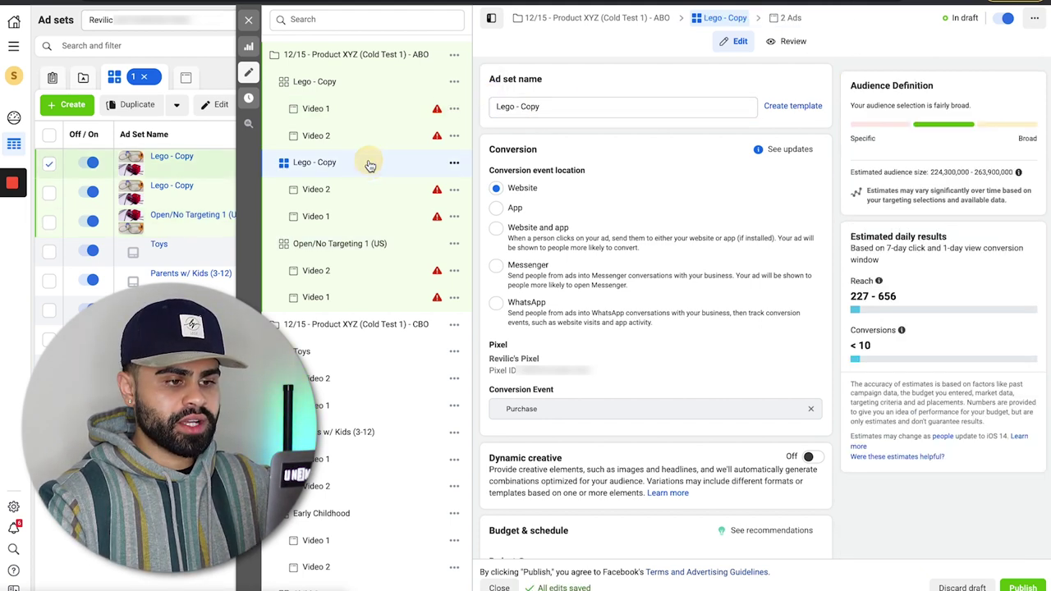
left_click_drag(573, 106, 491, 106)
key("ctrl+v")
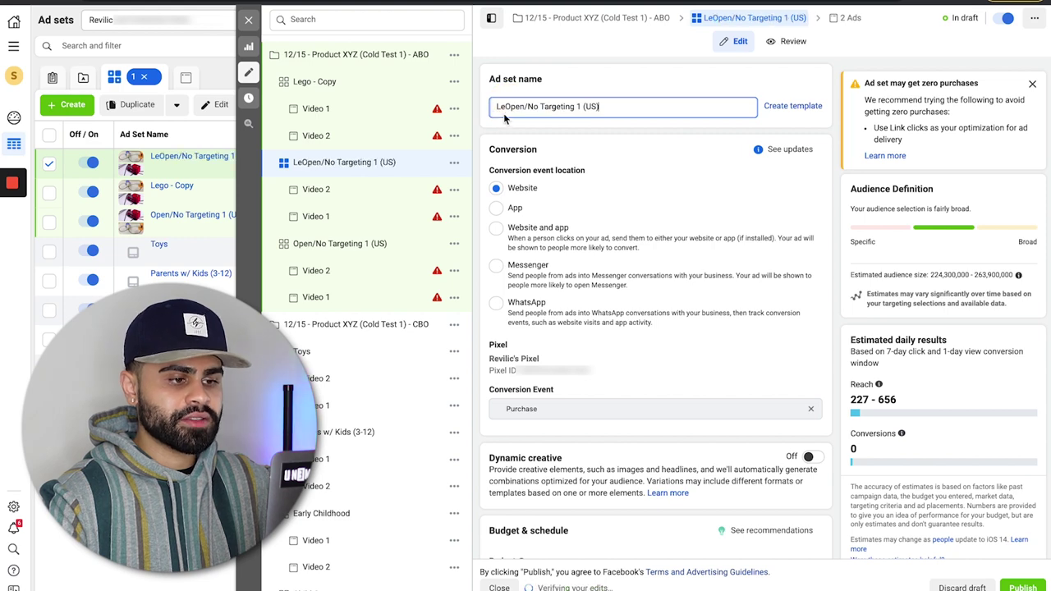
key("BackSpace")
type("2")
Rename the remaining Lego - Copy ad set "Open/No Targeting 3 (US)" by reusing the copied name, and close the ad set editor.
left_click(366, 82)
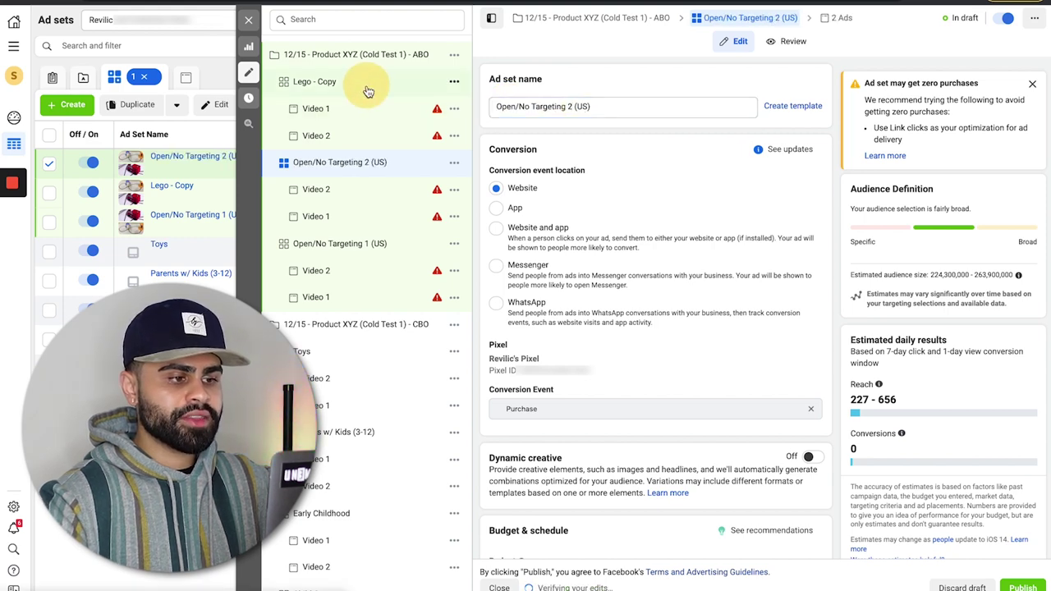
left_click_drag(582, 105, 491, 107)
key("ctrl+v")
key("BackSpace")
type("3")
left_click(649, 77)
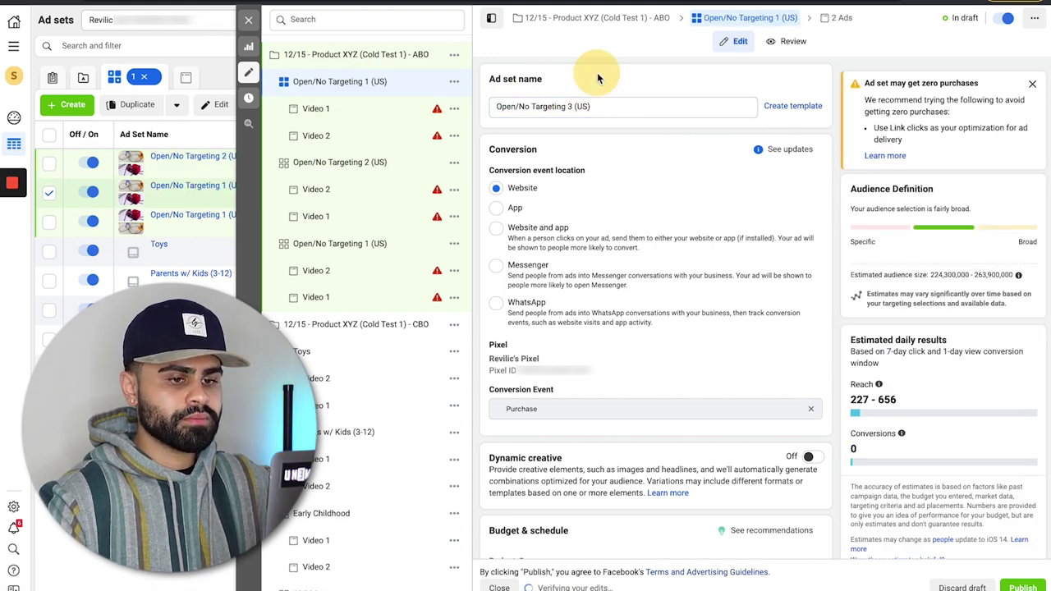
key("Escape")
left_click(644, 271)
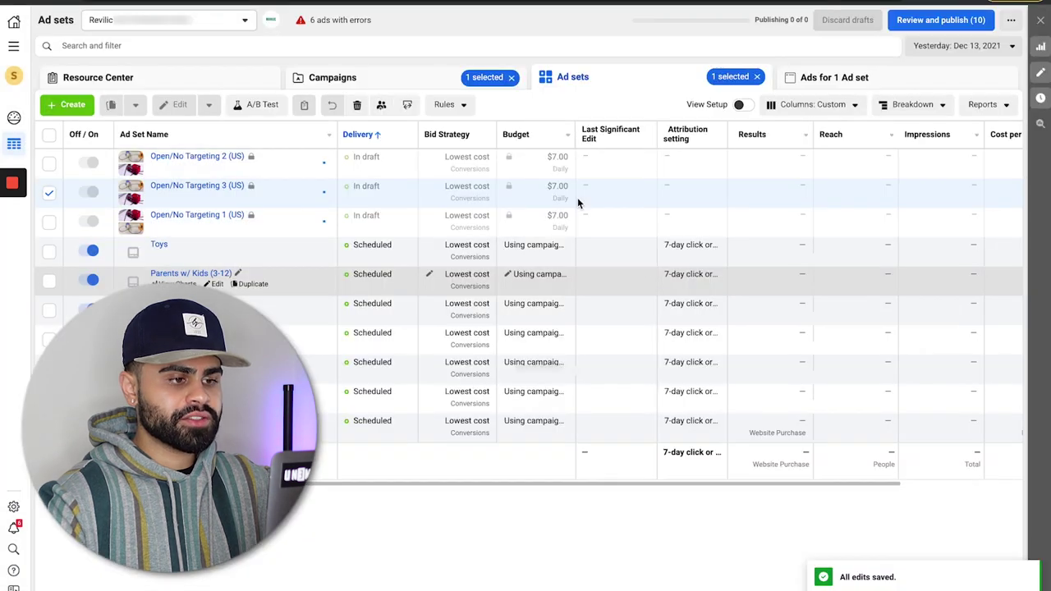
Publish the draft ABO campaign with its ad sets and ads, and clear the ad set and CBO campaign selections in the campaigns list.
left_click(476, 78)
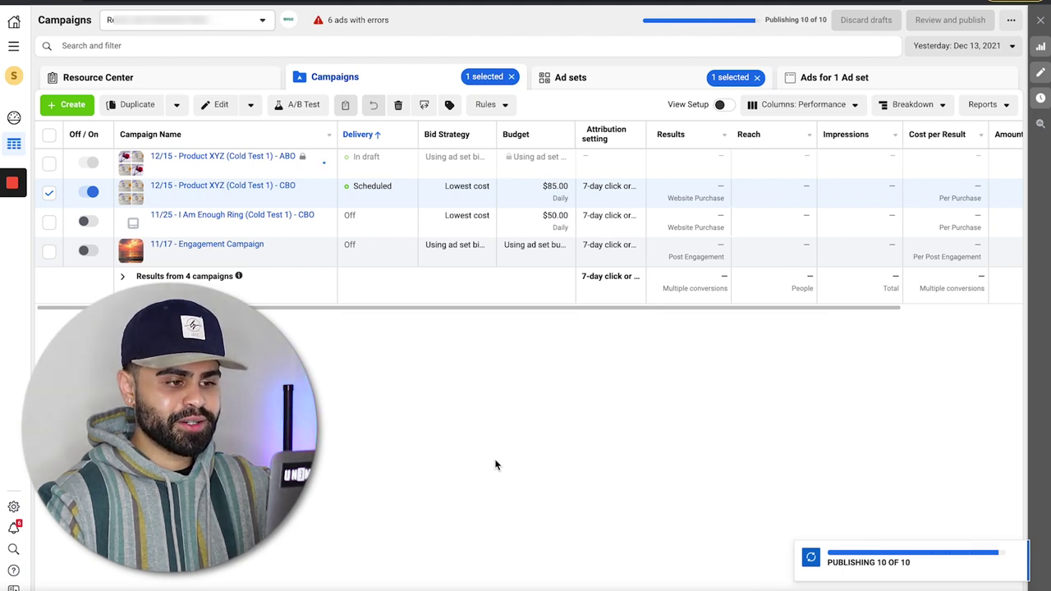
left_click(757, 78)
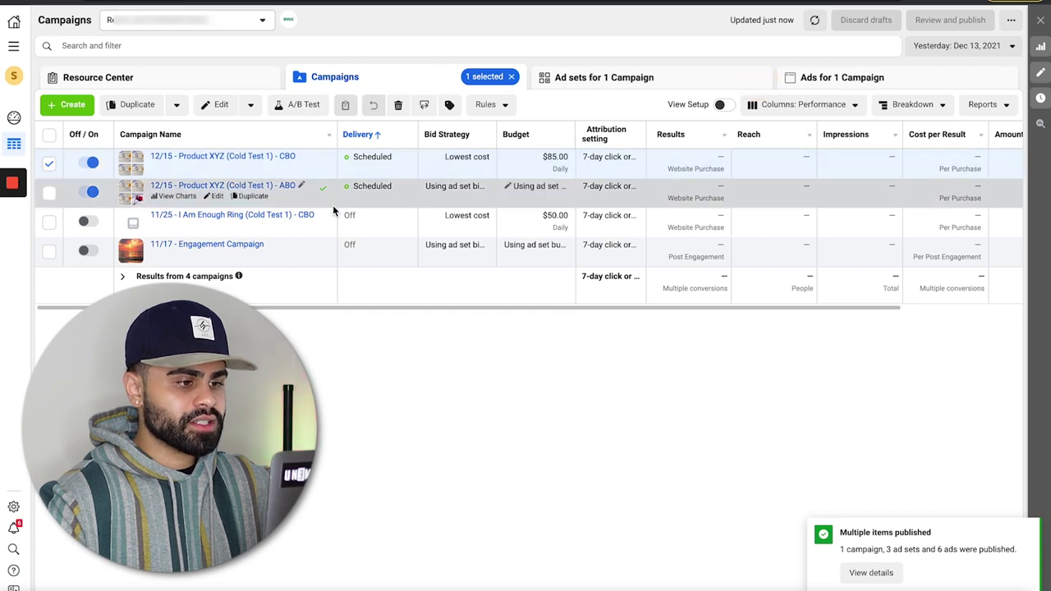
left_click(539, 77)
left_click(501, 76)
left_click(49, 163)
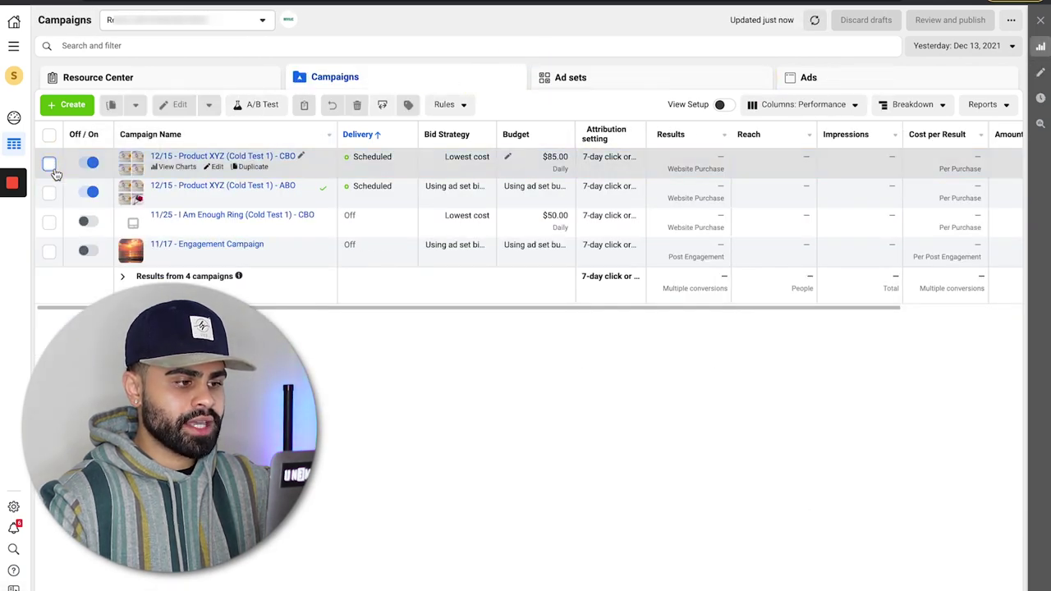
Select the ABO campaign and check the ads under its Open/No Targeting 2 (US) and Open/No Targeting 1 (US) ad sets.
left_click(50, 193)
left_click(612, 77)
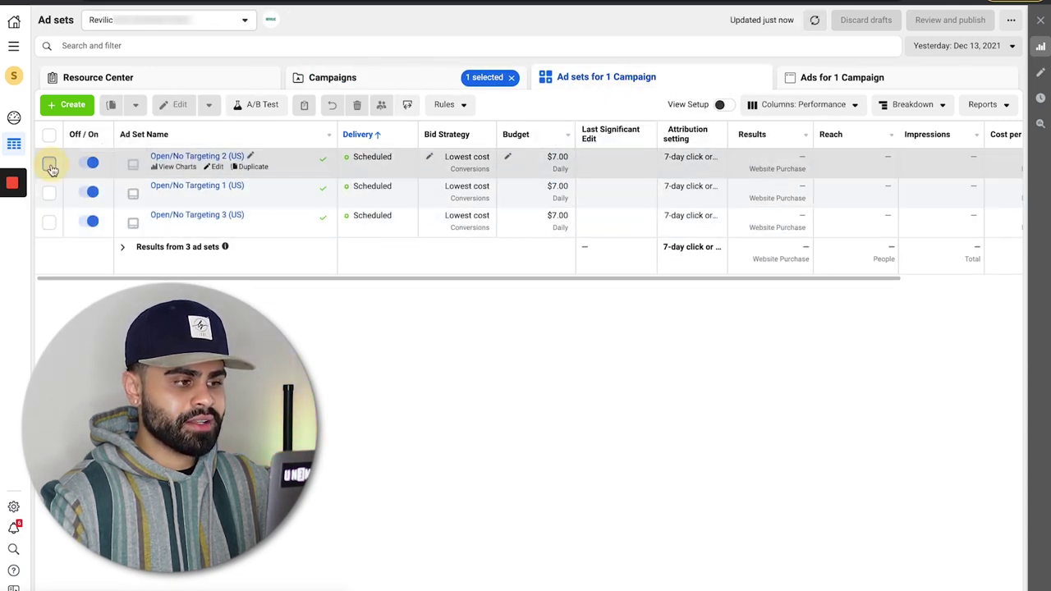
left_click(49, 164)
left_click(807, 82)
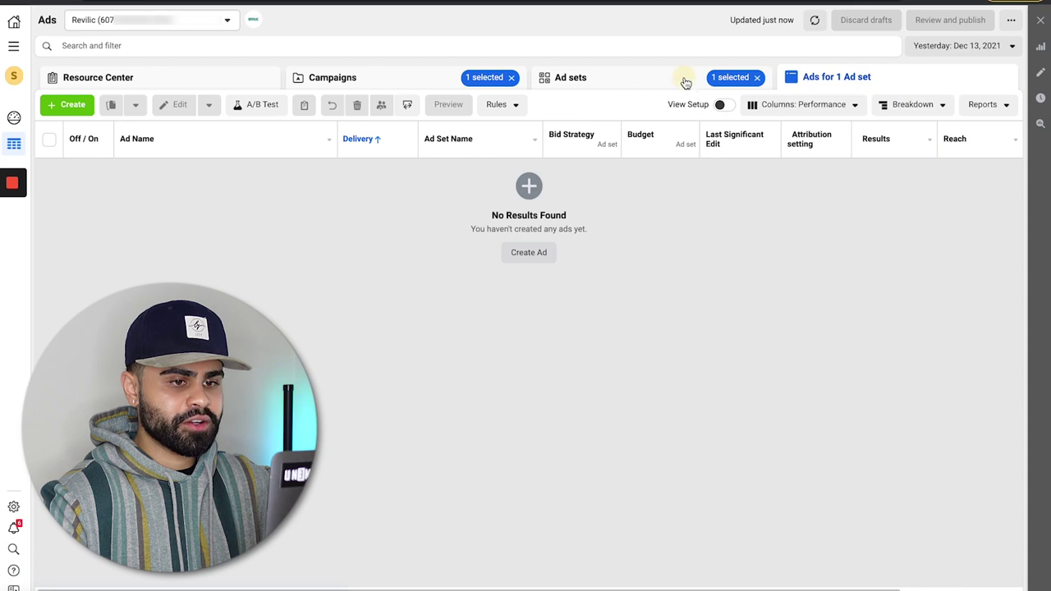
left_click(685, 81)
left_click(795, 80)
left_click(718, 83)
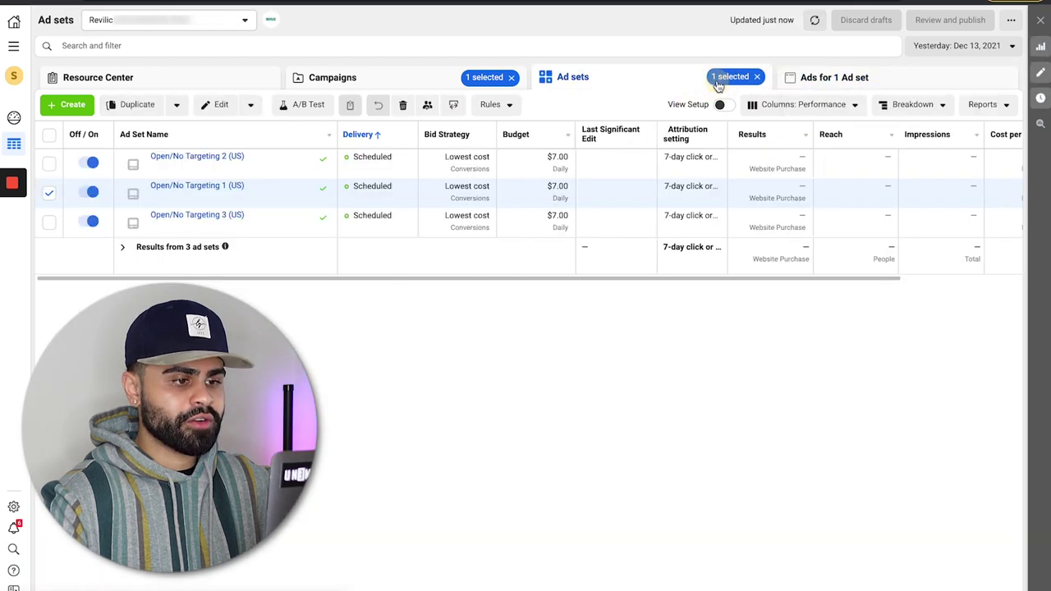
Deselect the ABO campaign and reset Ads Manager, also discarding unpublished changes for this account.
left_click(479, 82)
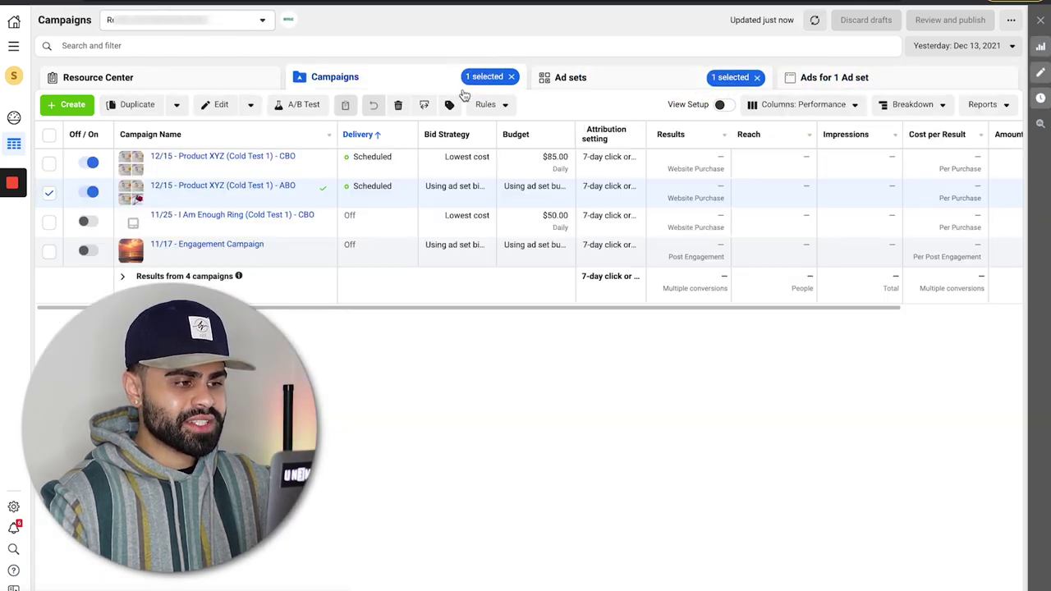
left_click(49, 192)
left_click(1011, 20)
left_click(996, 47)
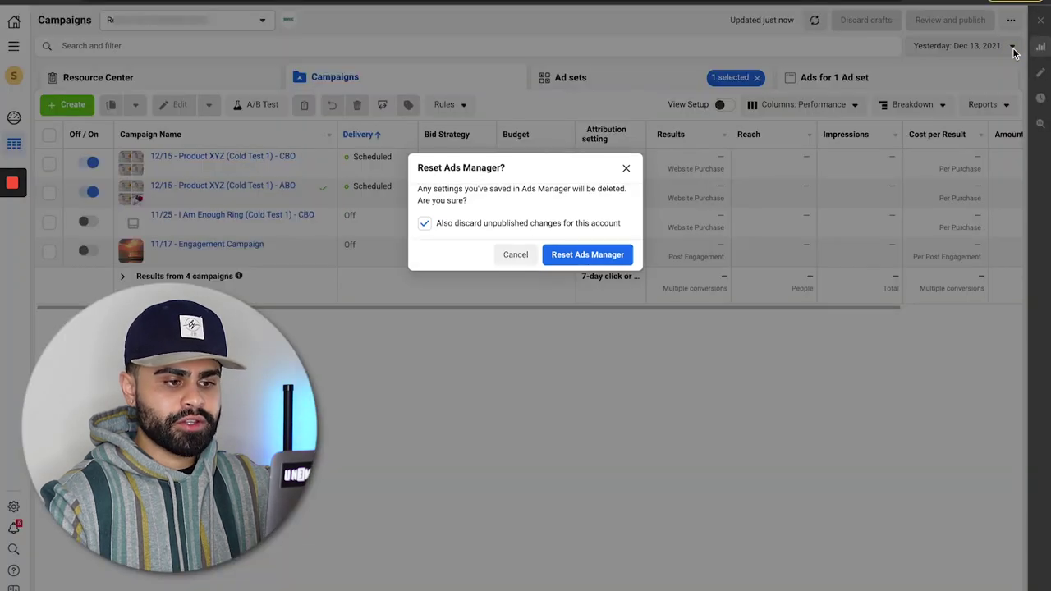
left_click(606, 254)
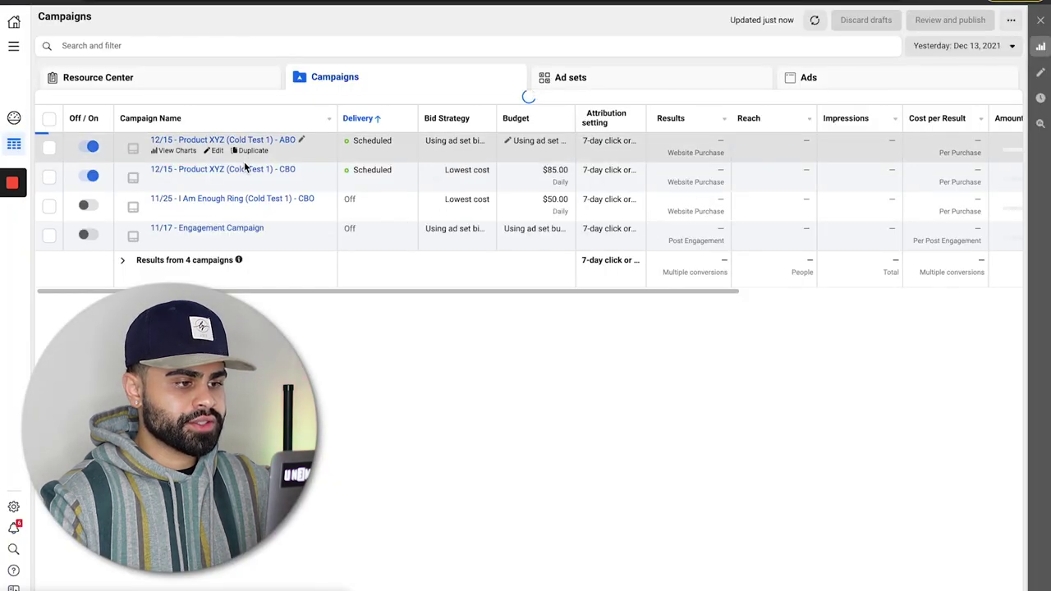
Review the delivery status of the ABO campaign's three ad sets and their ads, and compare its budget setup with the CBO campaign.
left_click(49, 163)
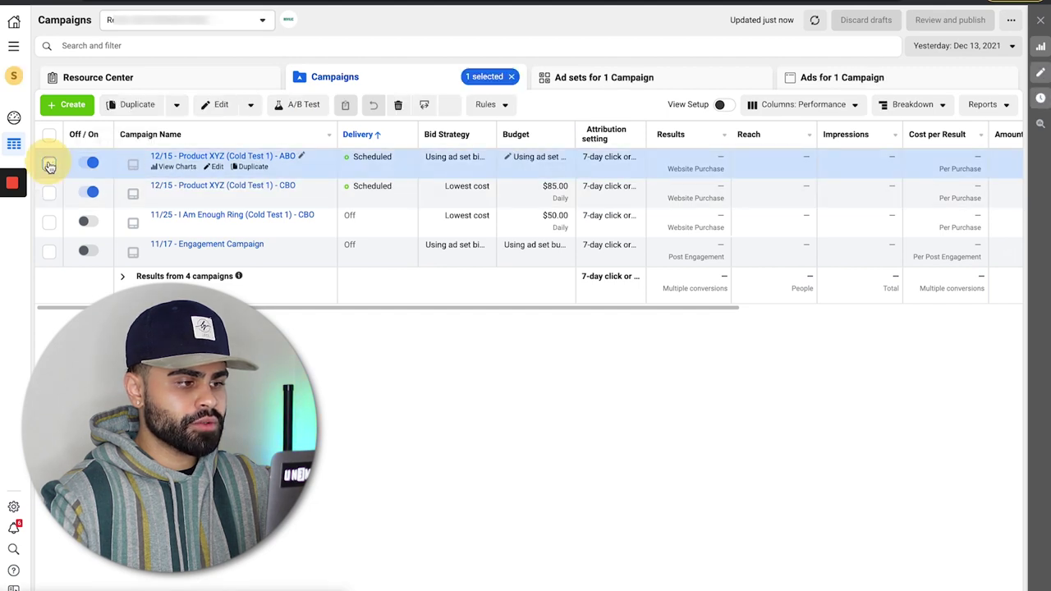
left_click(641, 80)
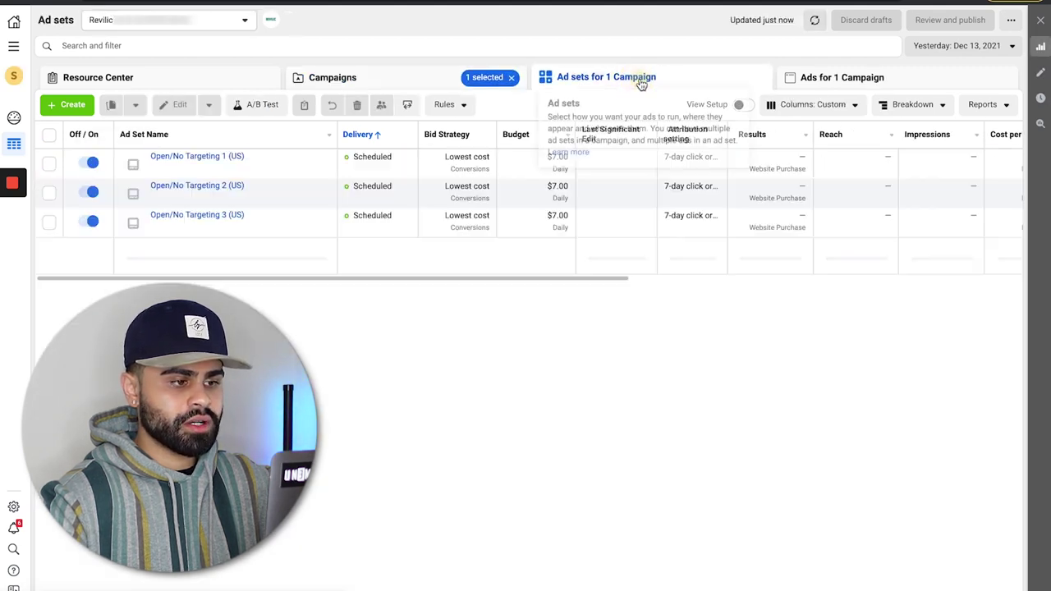
left_click(50, 141)
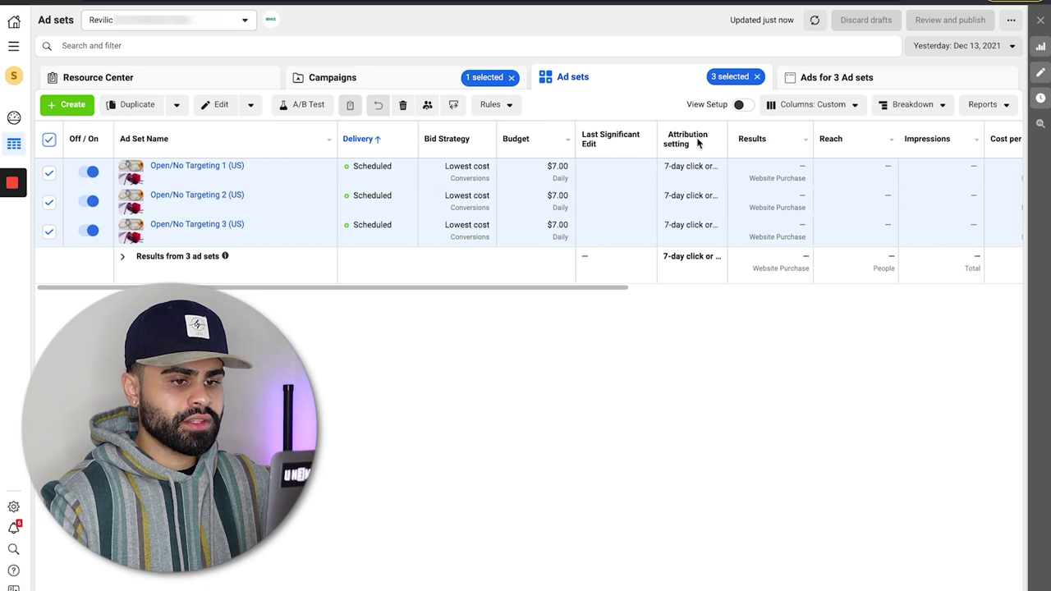
left_click(877, 79)
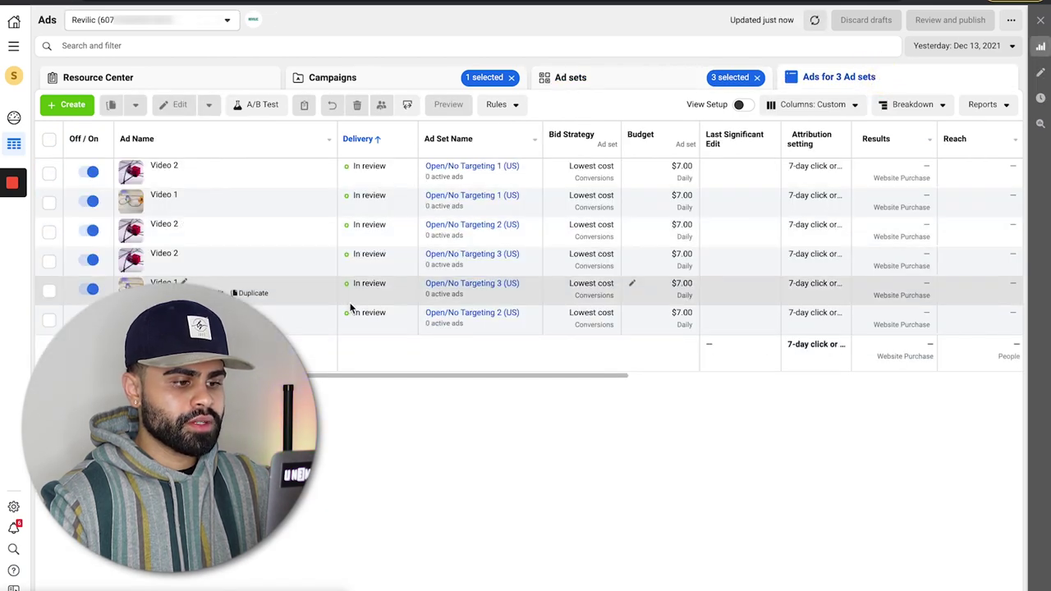
left_click(614, 78)
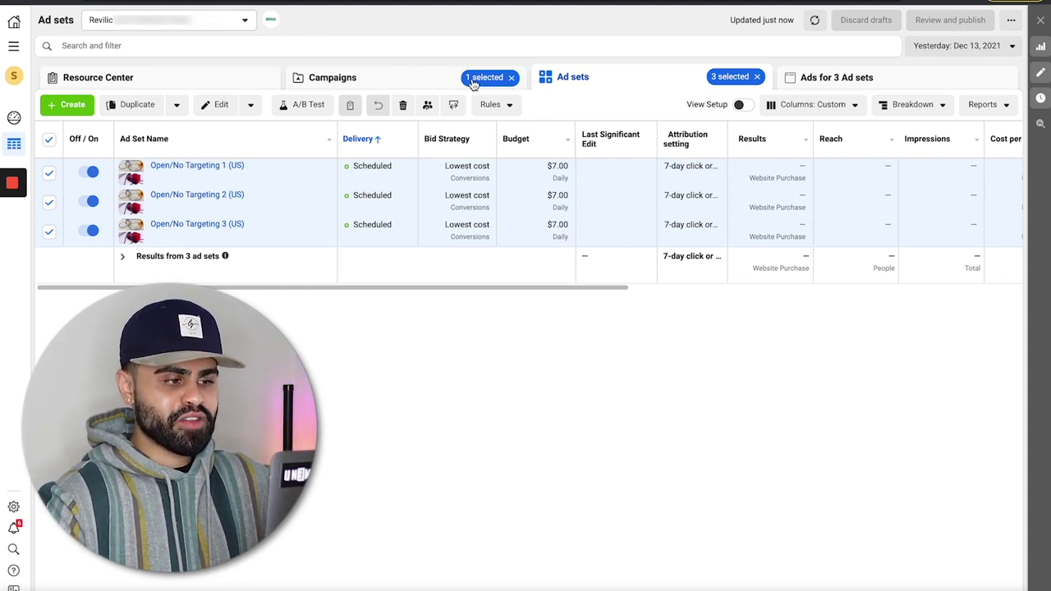
left_click(473, 82)
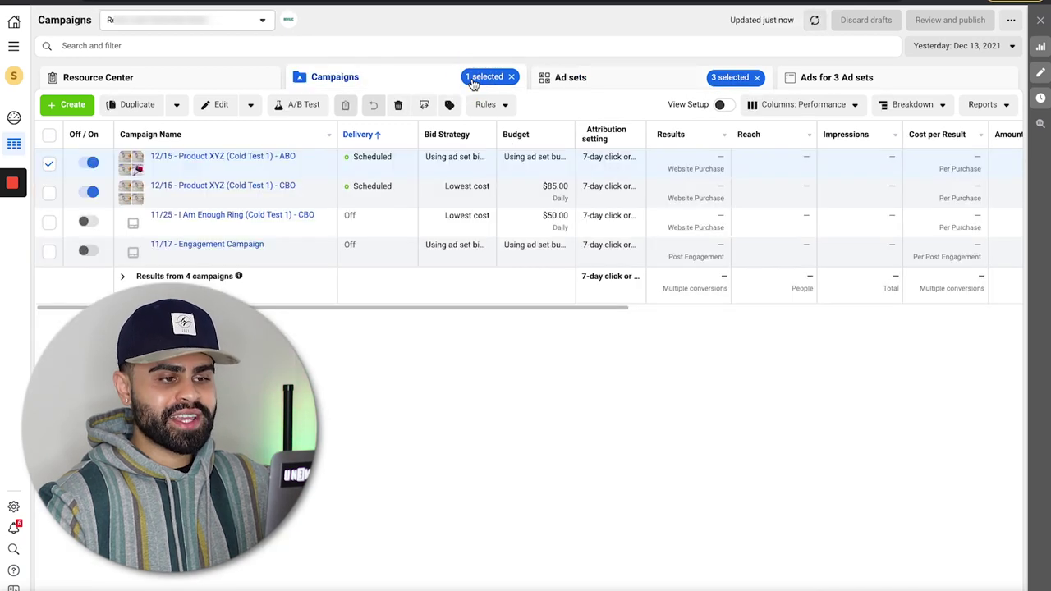
left_click(597, 79)
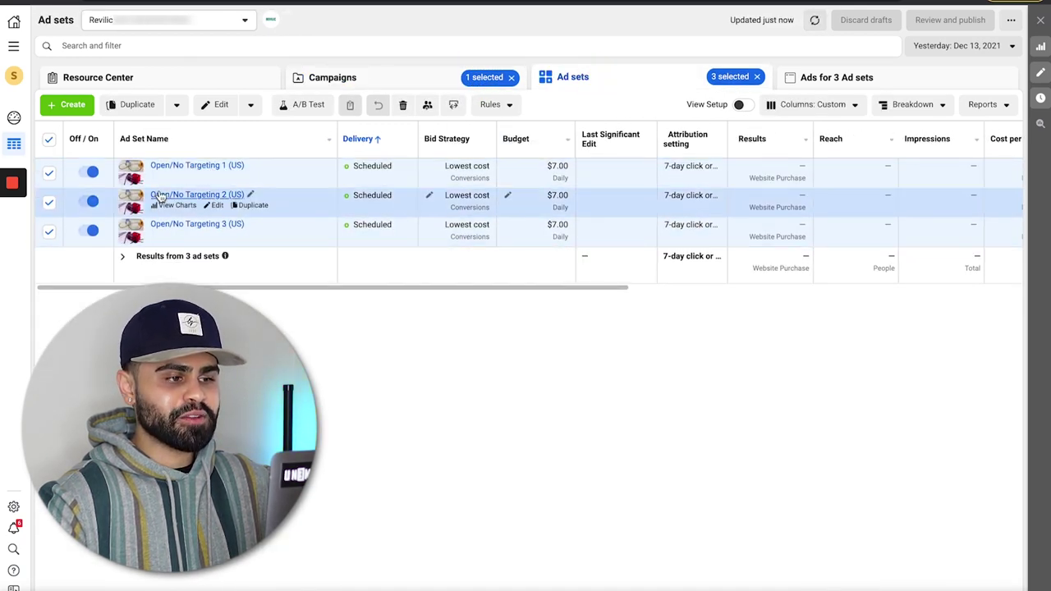
Deselect the ABO campaign and include Clicks (All), CPC (All) and CTR (All) in the campaigns table's customized columns.
left_click(468, 80)
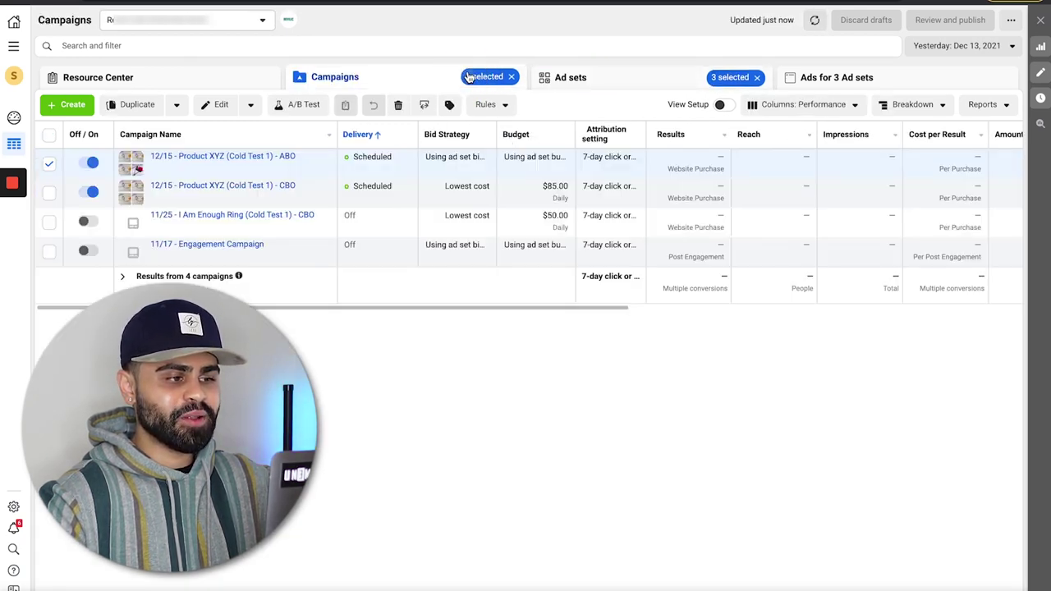
left_click(49, 165)
left_click(802, 105)
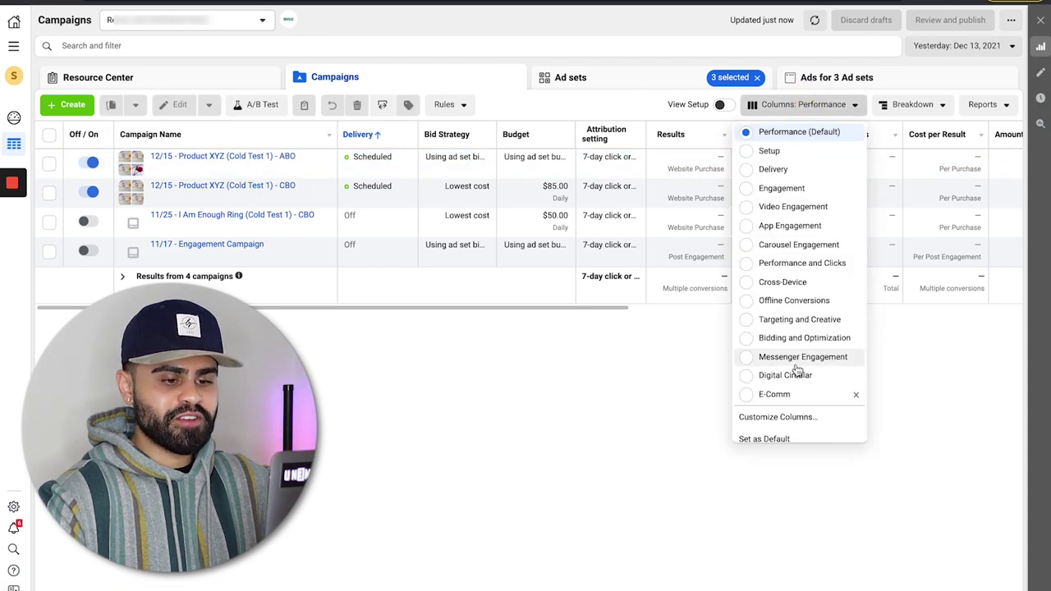
left_click(780, 418)
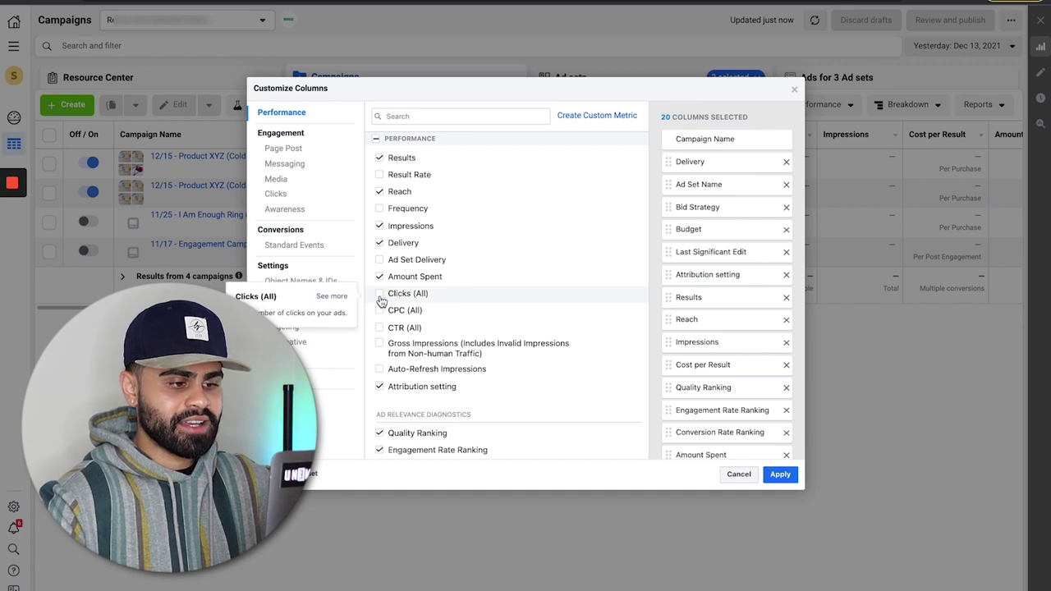
left_click(379, 294)
left_click(379, 310)
left_click(378, 328)
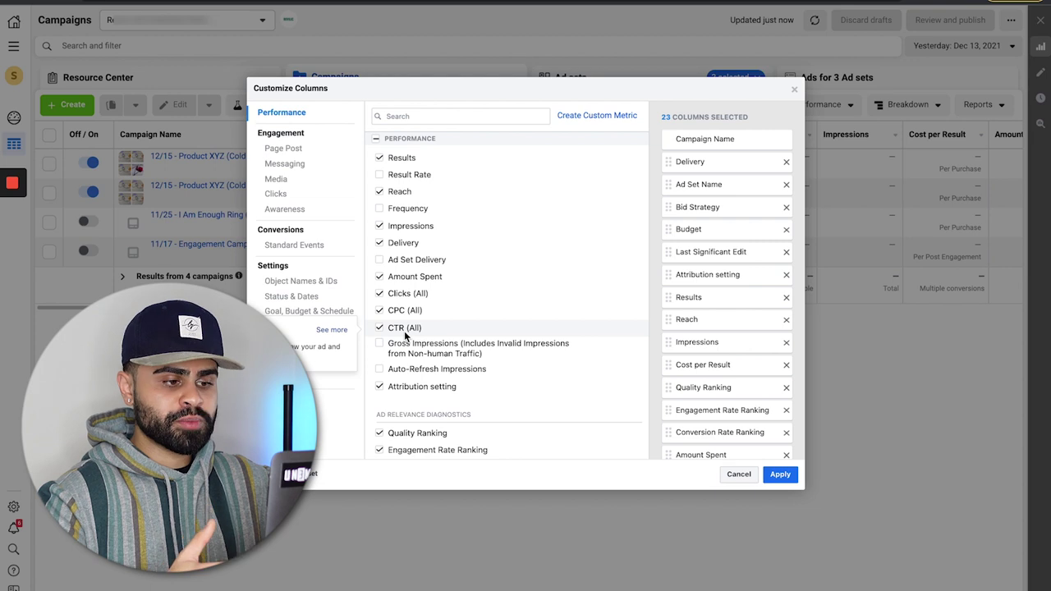
Find the CPM (Cost per 1,000 Impressions) metric and include it in the customized columns.
left_click(401, 119)
type("CPM")
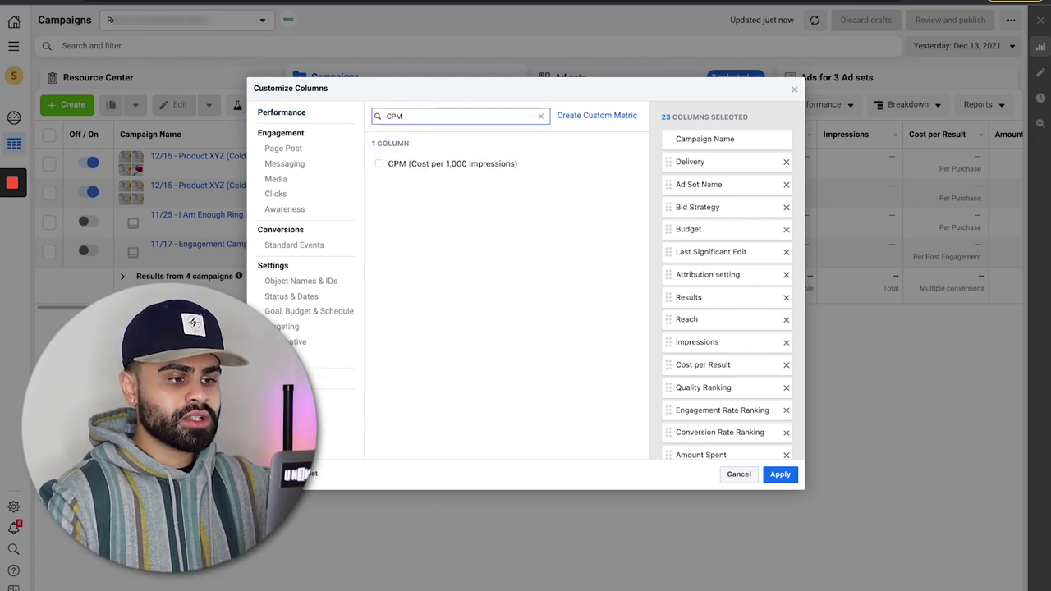
left_click(380, 165)
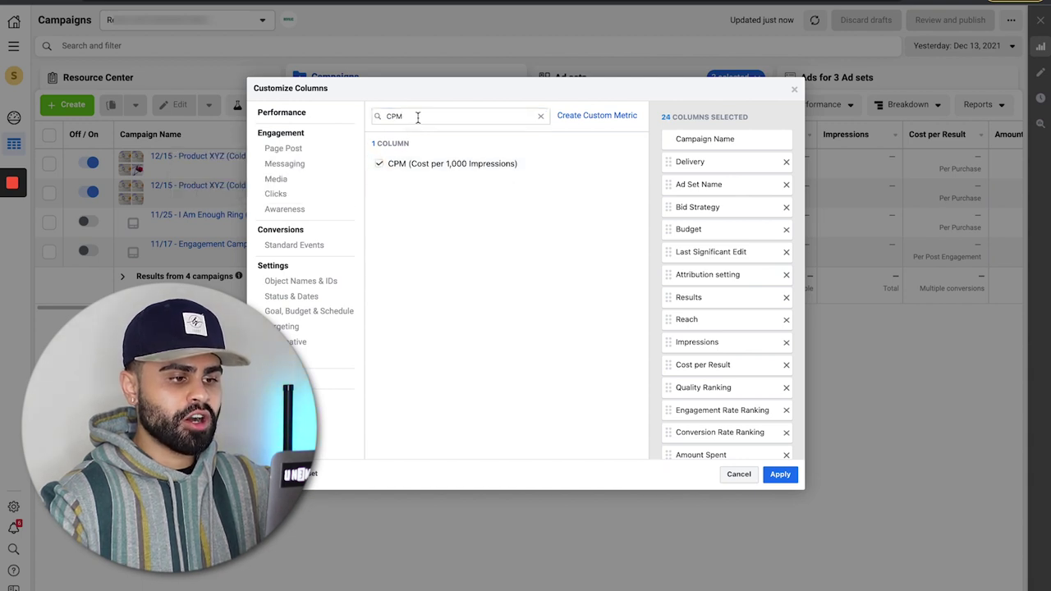
Include the total and cost metrics for both Adds to Cart and Adds of Payment Info in the columns.
left_click_drag(418, 117, 365, 120)
key("BackSpace")
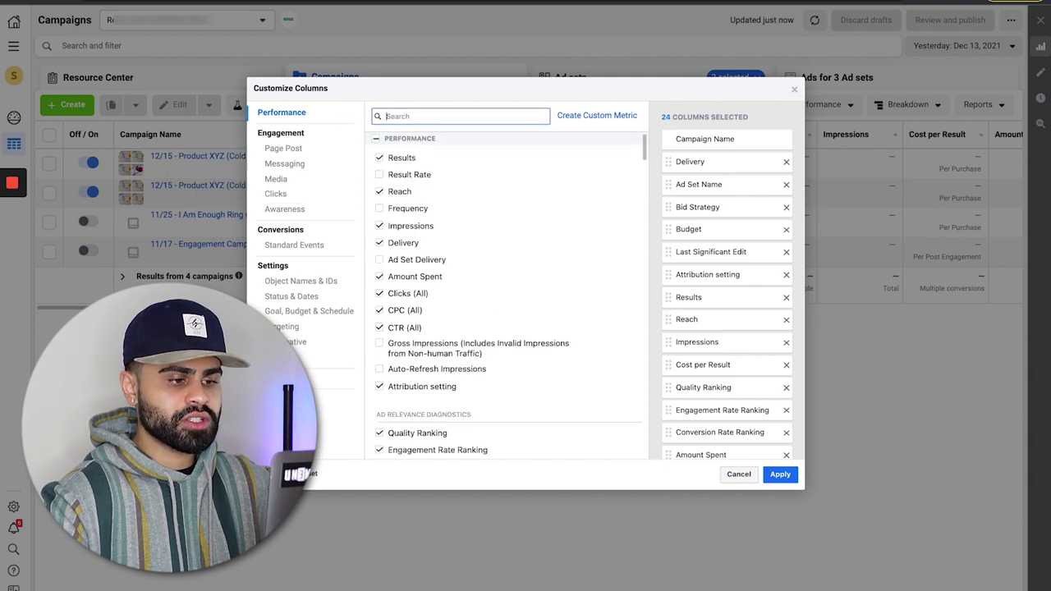
type("add")
left_click(502, 230)
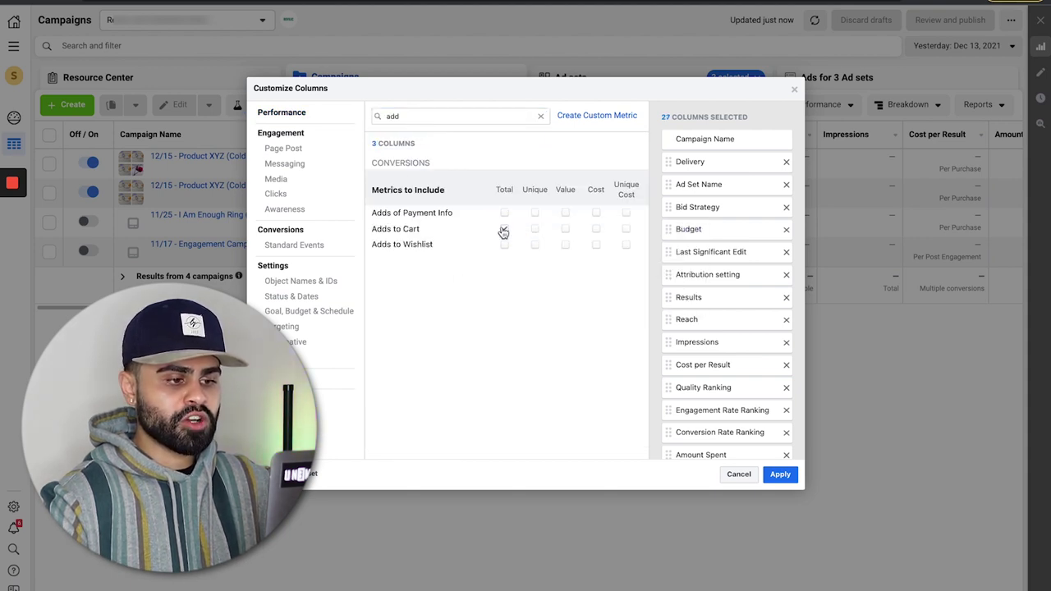
left_click(505, 214)
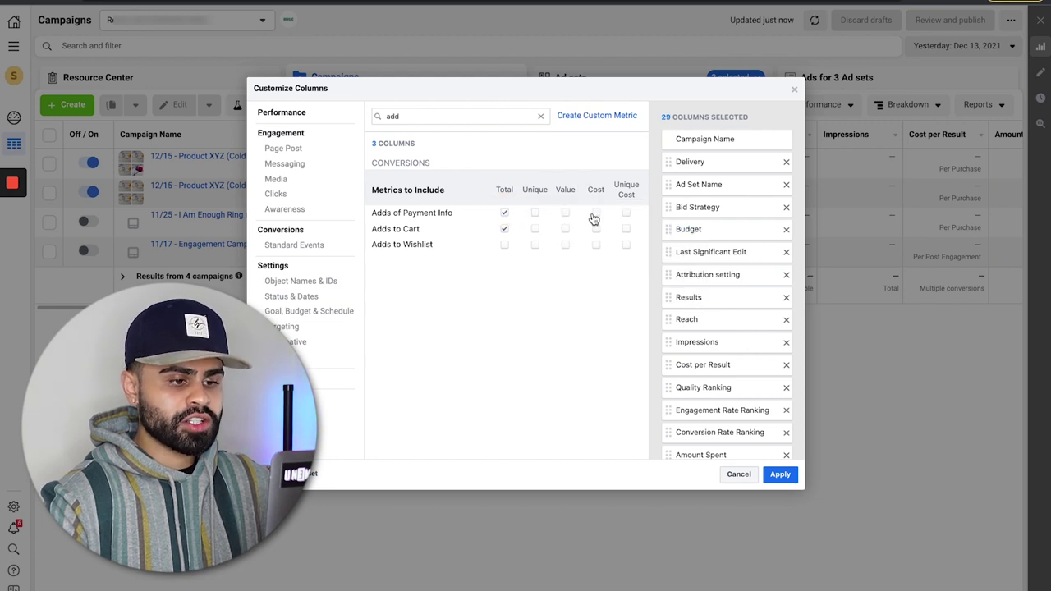
left_click(595, 214)
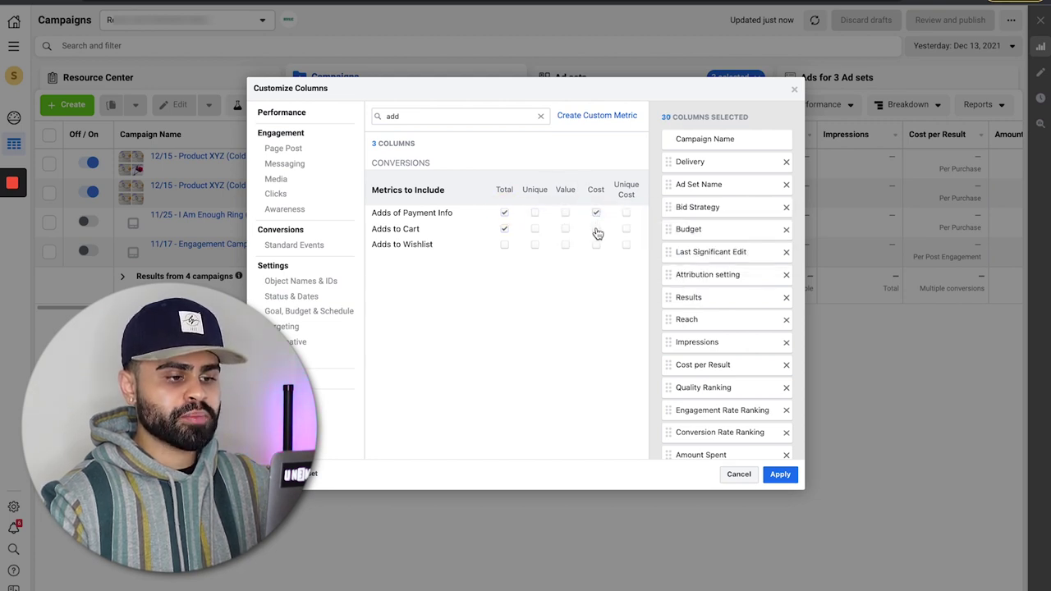
left_click(596, 230)
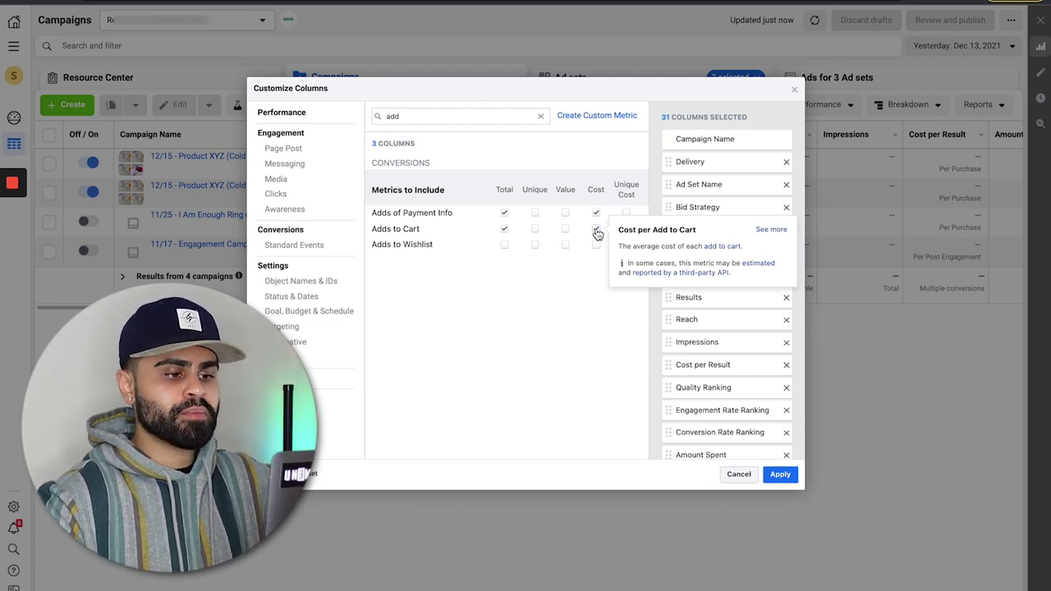
Include the total and cost metrics for Checkouts Initiated in the customized columns.
left_click(394, 116)
key("BackSpace")
key("BackSpace")
key("BackSpace")
type("ini")
left_click(505, 238)
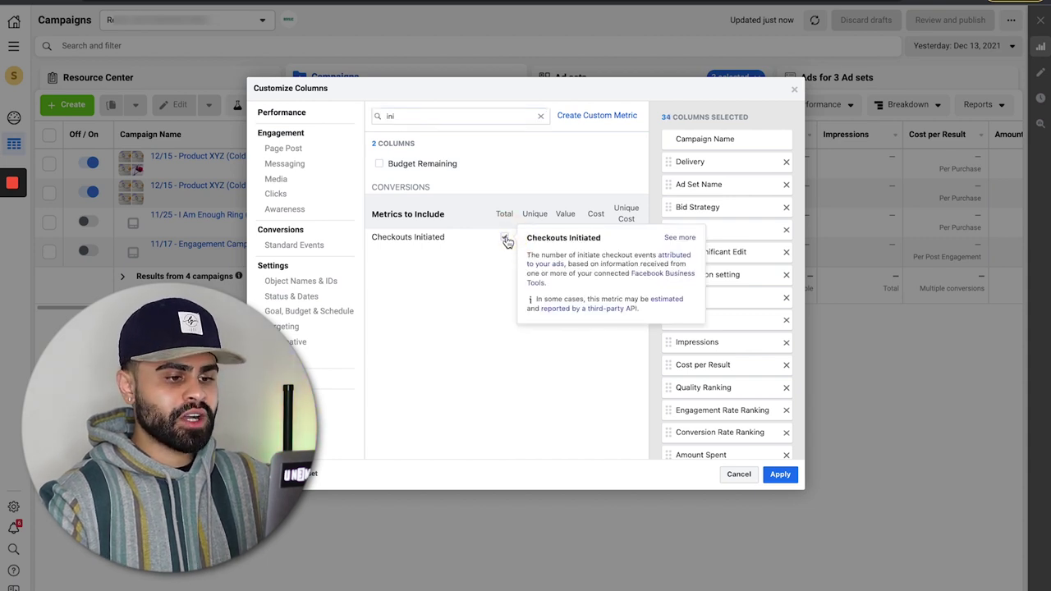
left_click(595, 239)
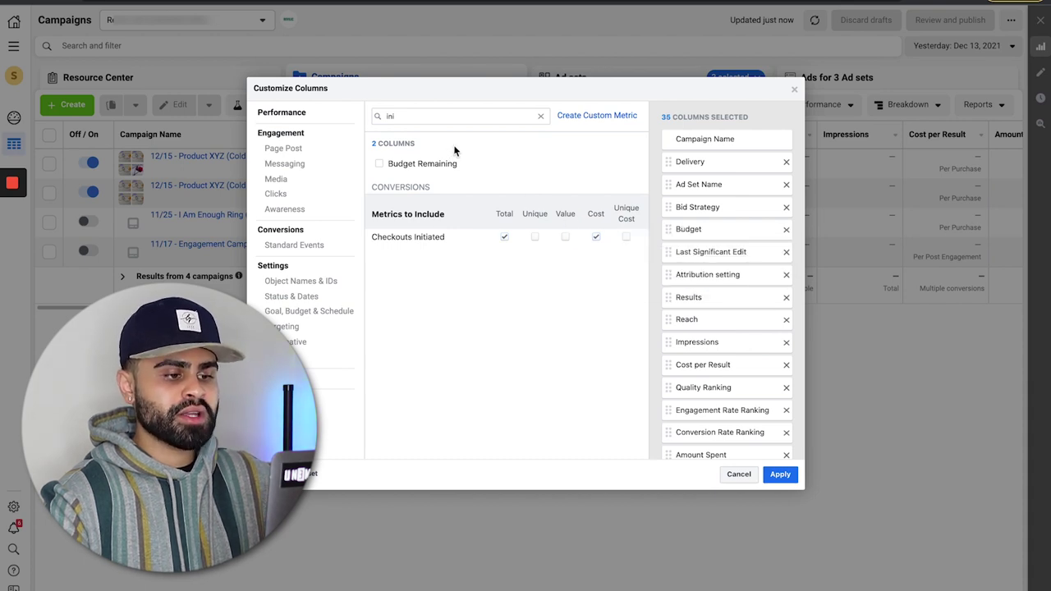
Find the Purchase ROAS (Return on Ad Spend) metric and include its total in the columns.
double_click(399, 116)
type("roas")
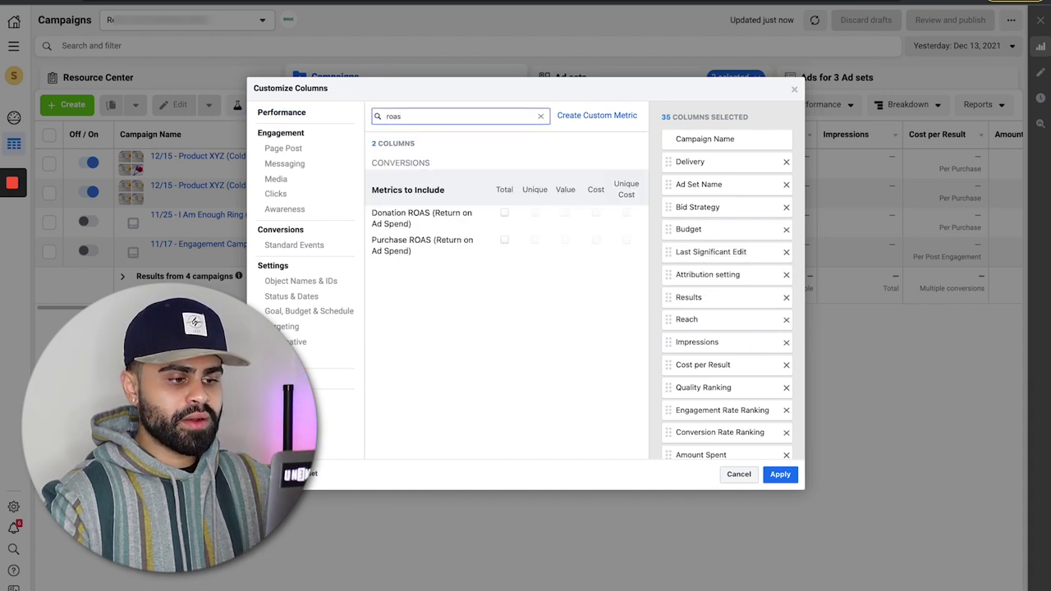
left_click(504, 243)
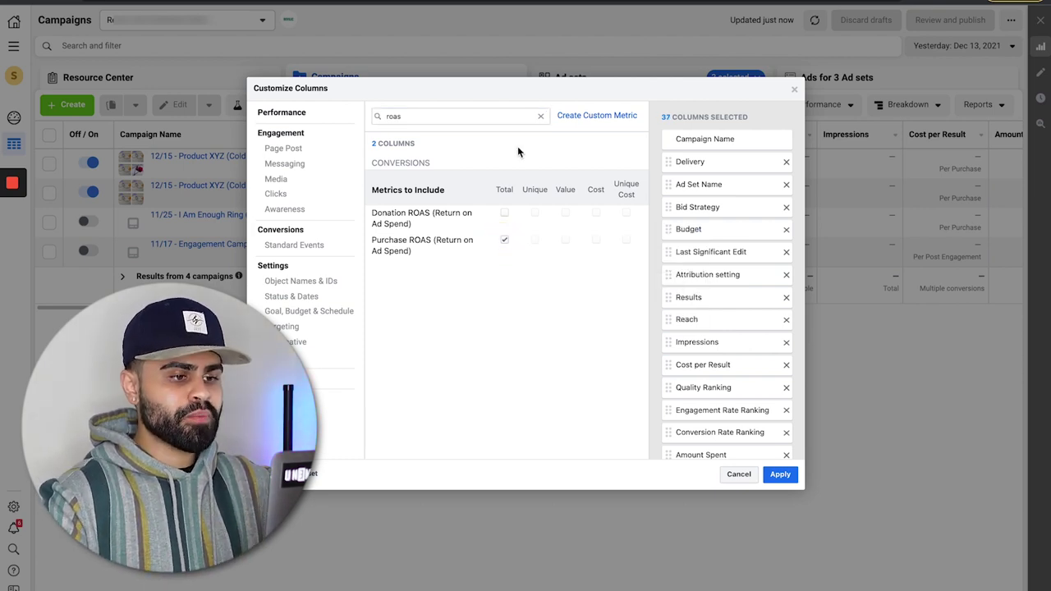
Include the total, cost and conversion value metrics for Purchases in the customized columns.
left_click(507, 122)
key("ctrl+a")
type("pur")
left_click(504, 240)
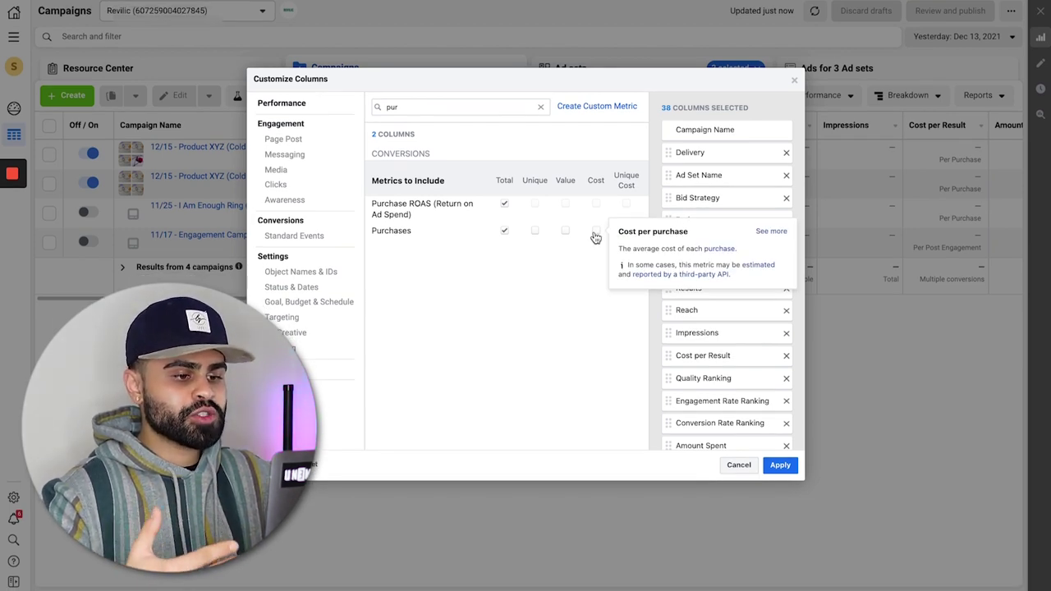
left_click(595, 231)
left_click(566, 232)
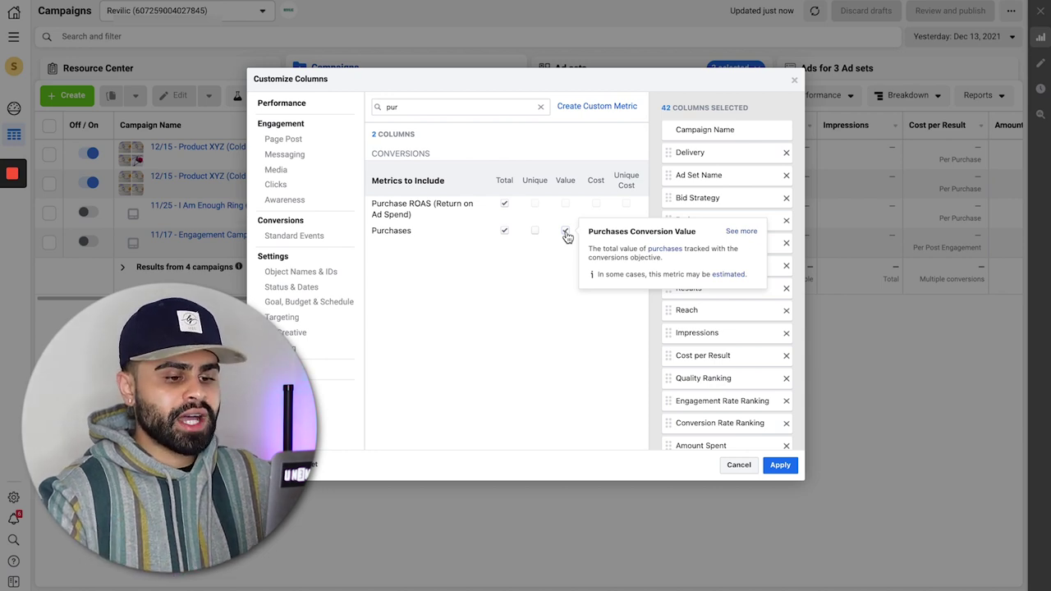
Check the list of selected columns, save it as a preset named ECOMM and apply it to the campaigns table.
scroll(692, 310, "down", 10)
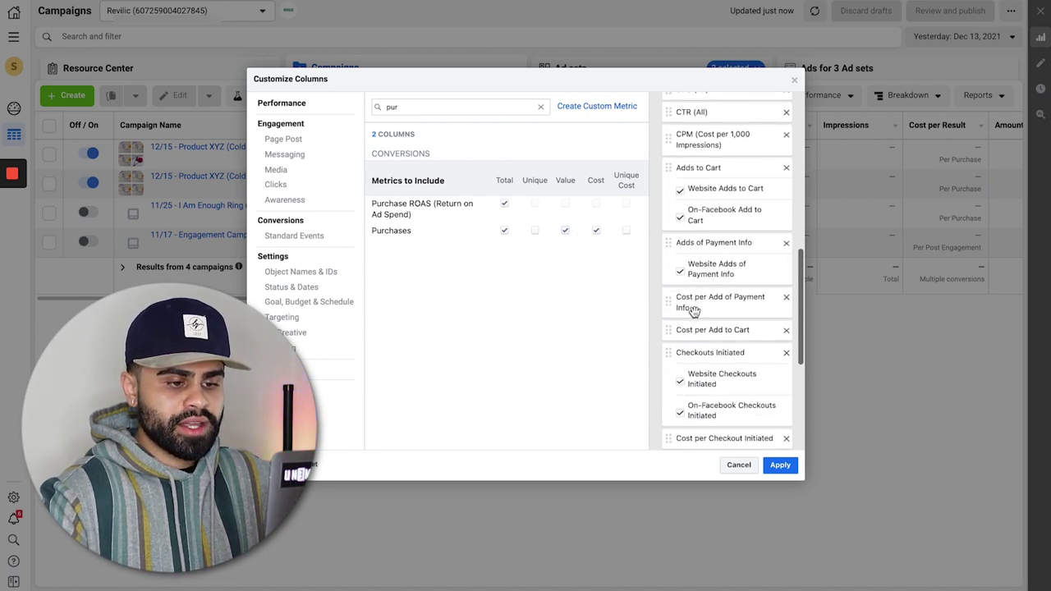
scroll(692, 310, "up", 2)
left_click_drag(673, 202, 671, 211)
scroll(729, 259, "down", 4)
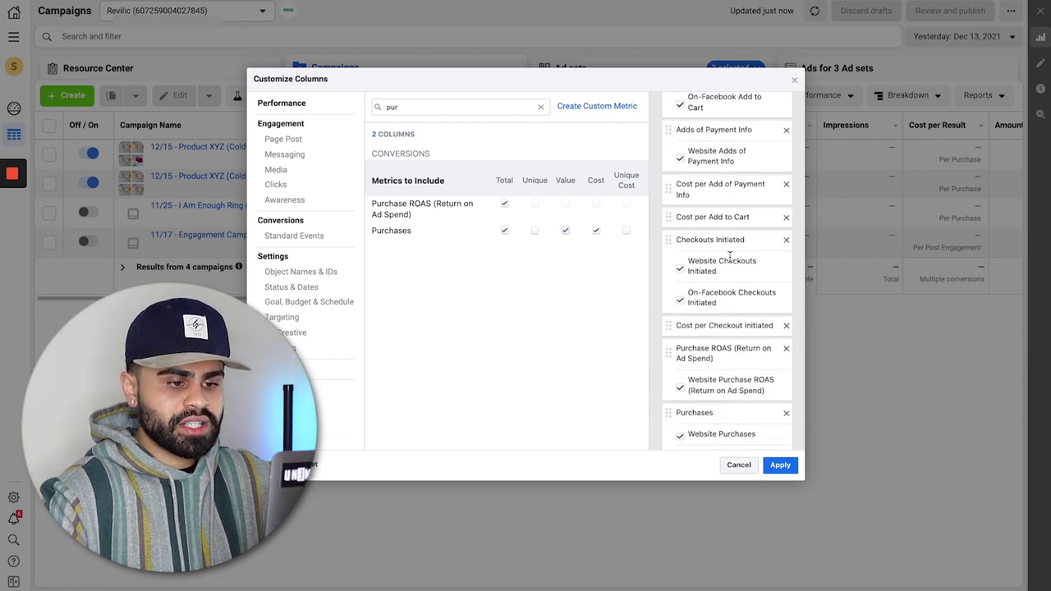
scroll(730, 254, "down", 2)
scroll(690, 271, "down", 3)
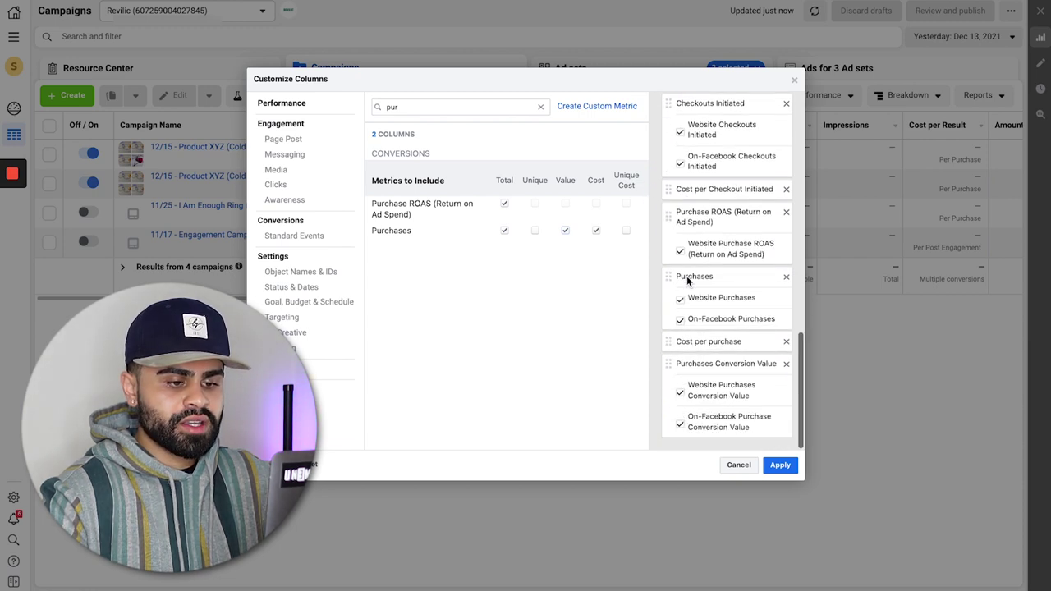
left_click(306, 465)
left_click(346, 466)
type("FACE")
key("BackSpace")
type("ECOMM")
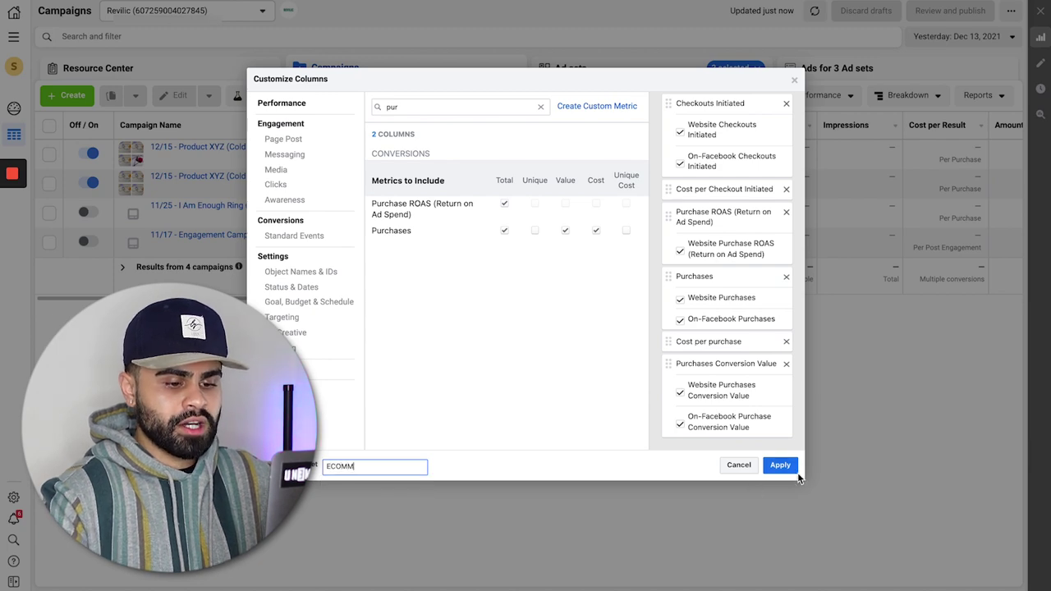
left_click(780, 465)
Switch the campaigns table to the E-Comm column preset and back to ECOMM.
left_click(811, 95)
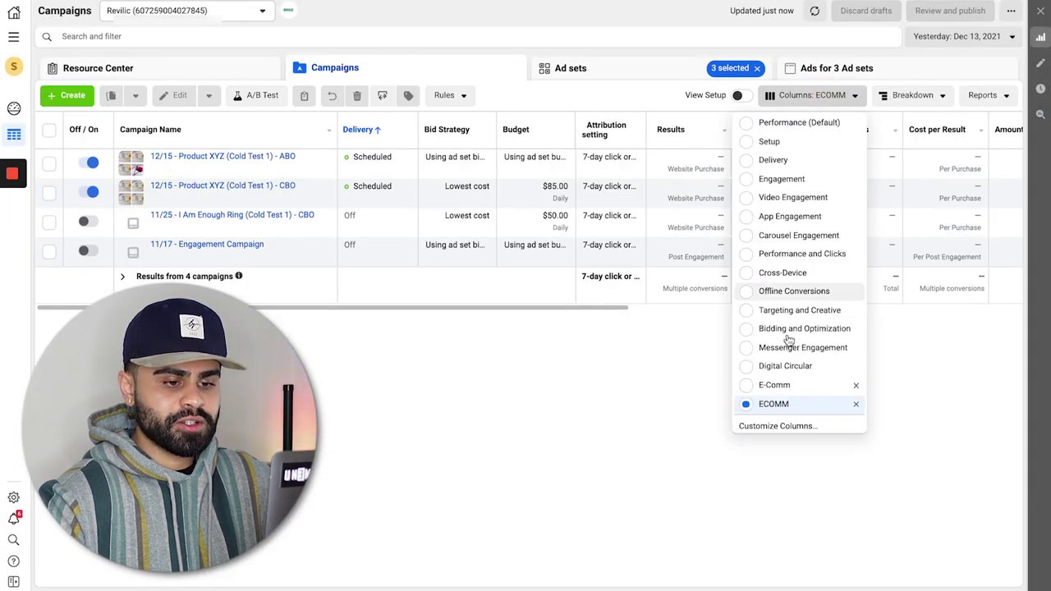
left_click(780, 386)
left_click(833, 95)
left_click(802, 399)
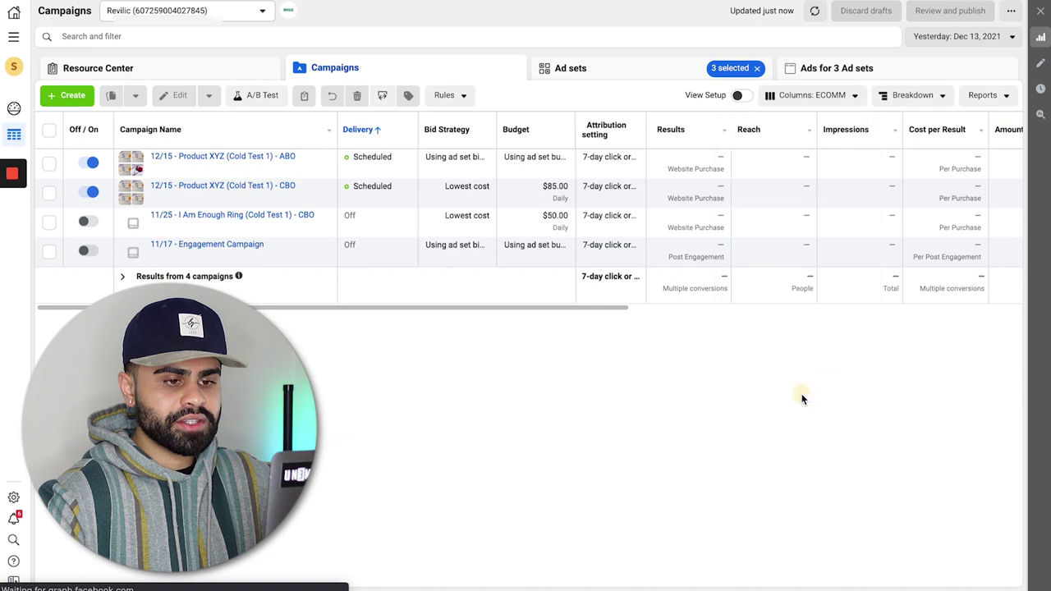
Examine the ECOMM preset's metric columns across the campaigns table, from results and spend through checkouts, purchase ROAS and purchases.
scroll(769, 253, "right", 10)
scroll(769, 254, "right", 10)
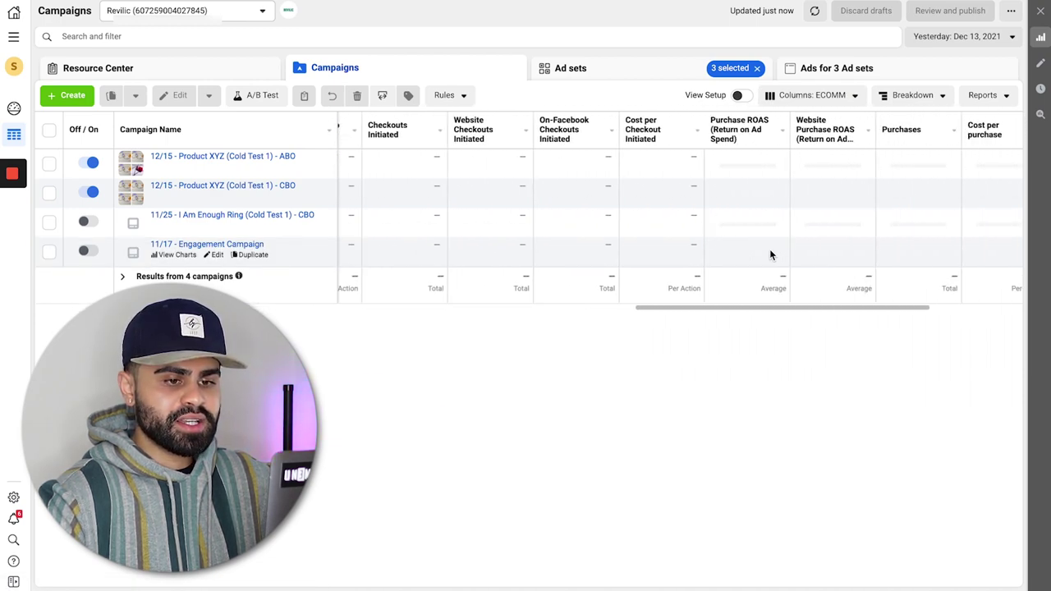
scroll(770, 255, "right", 5)
scroll(770, 255, "left", 4)
scroll(769, 255, "left", 10)
scroll(769, 254, "left", 8)
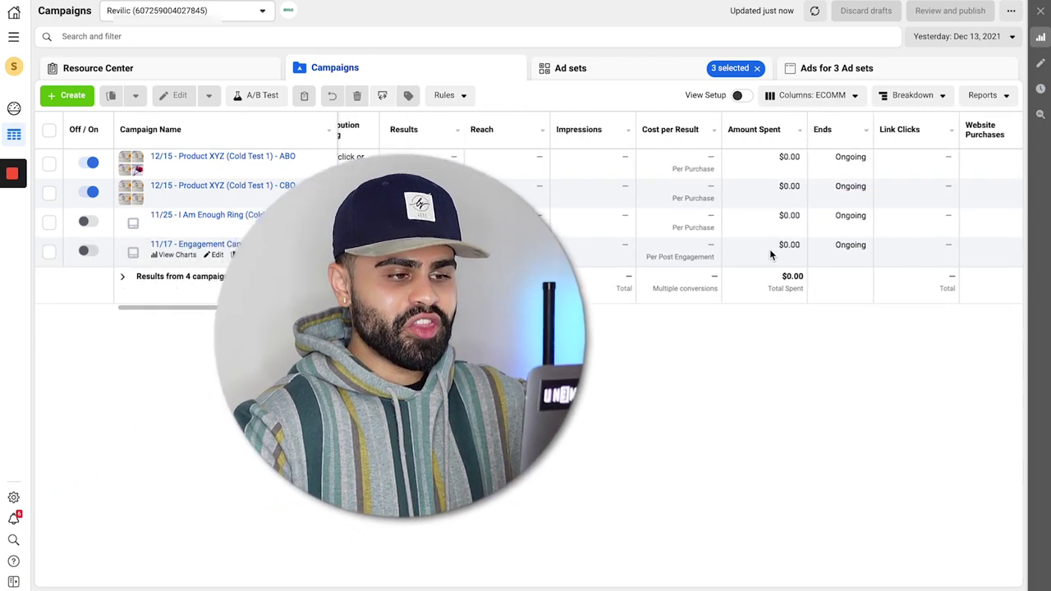
scroll(769, 249, "left", 3)
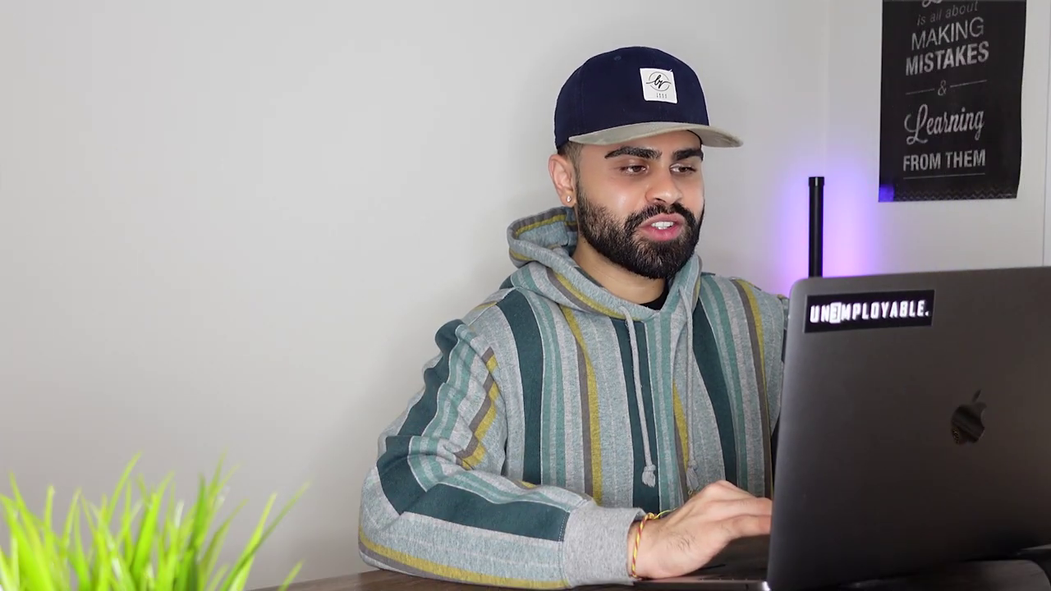